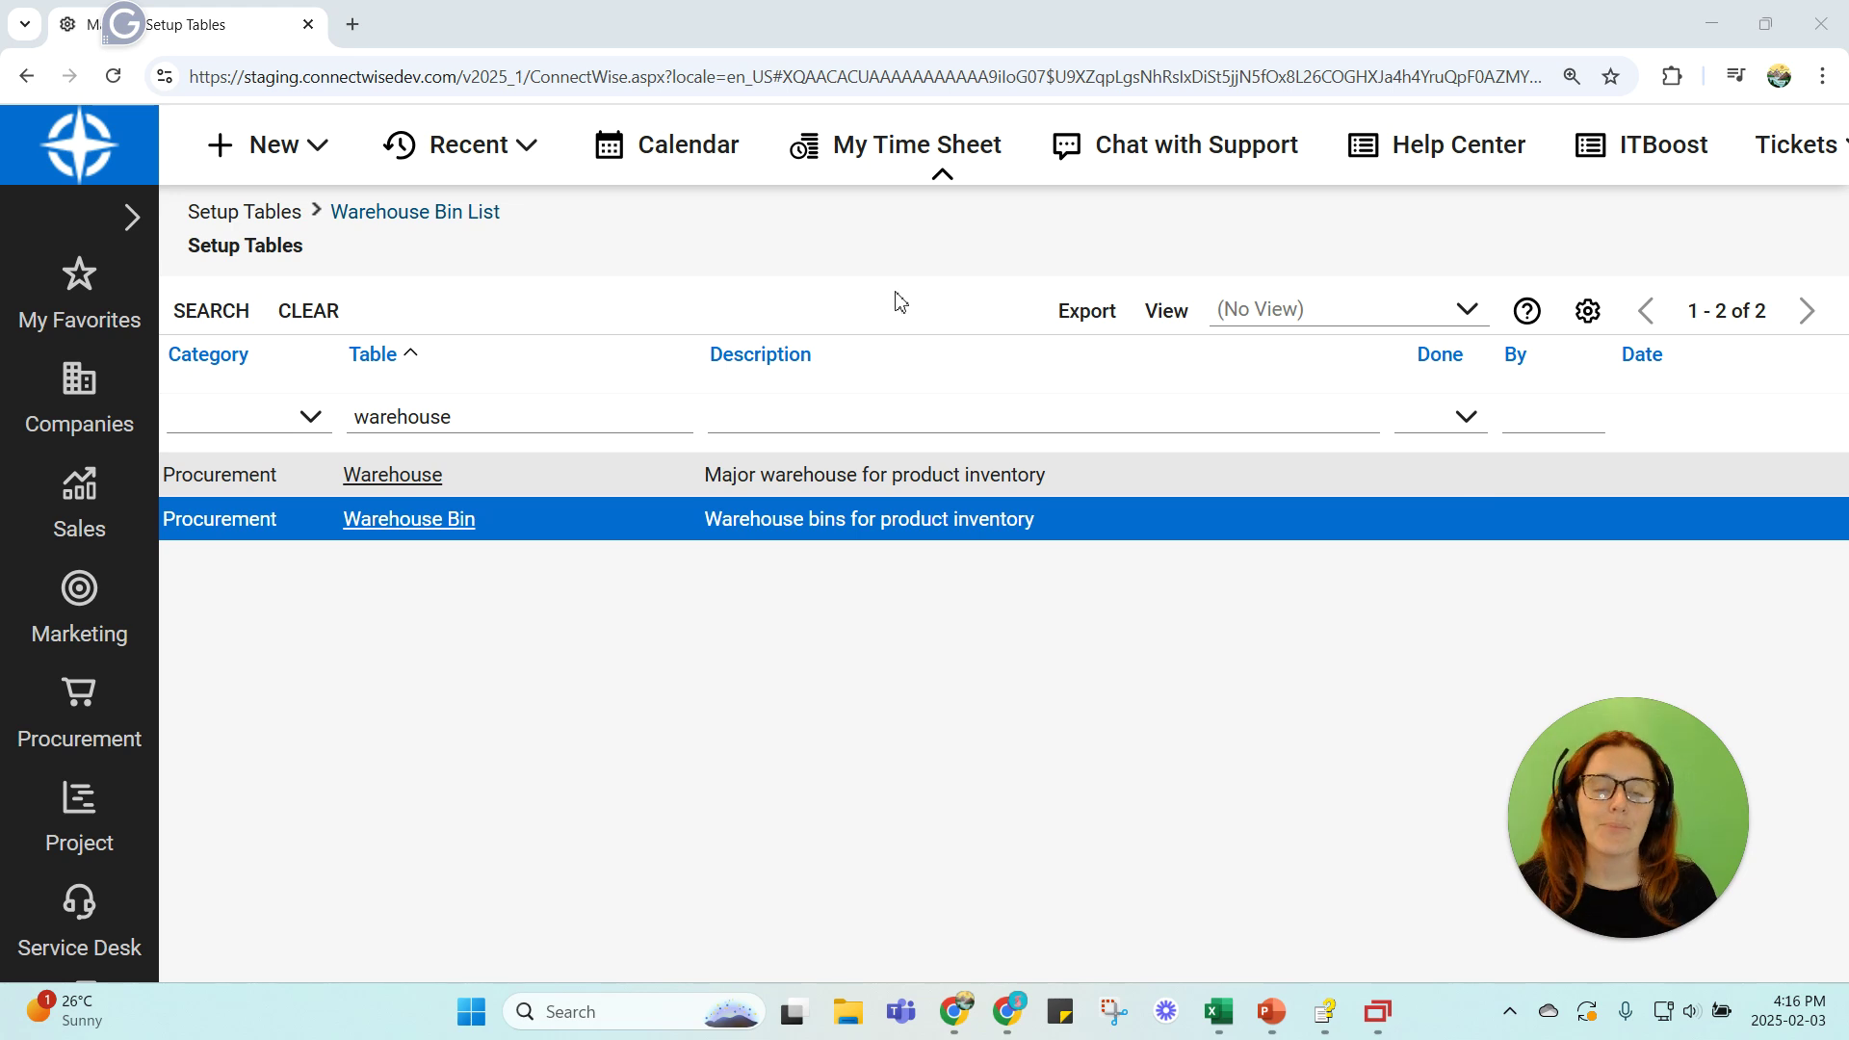
Switch to the Warehouse Layout workbook in Excel and examine the door area and the dividing line at row 17
mouse_move(1213, 1019)
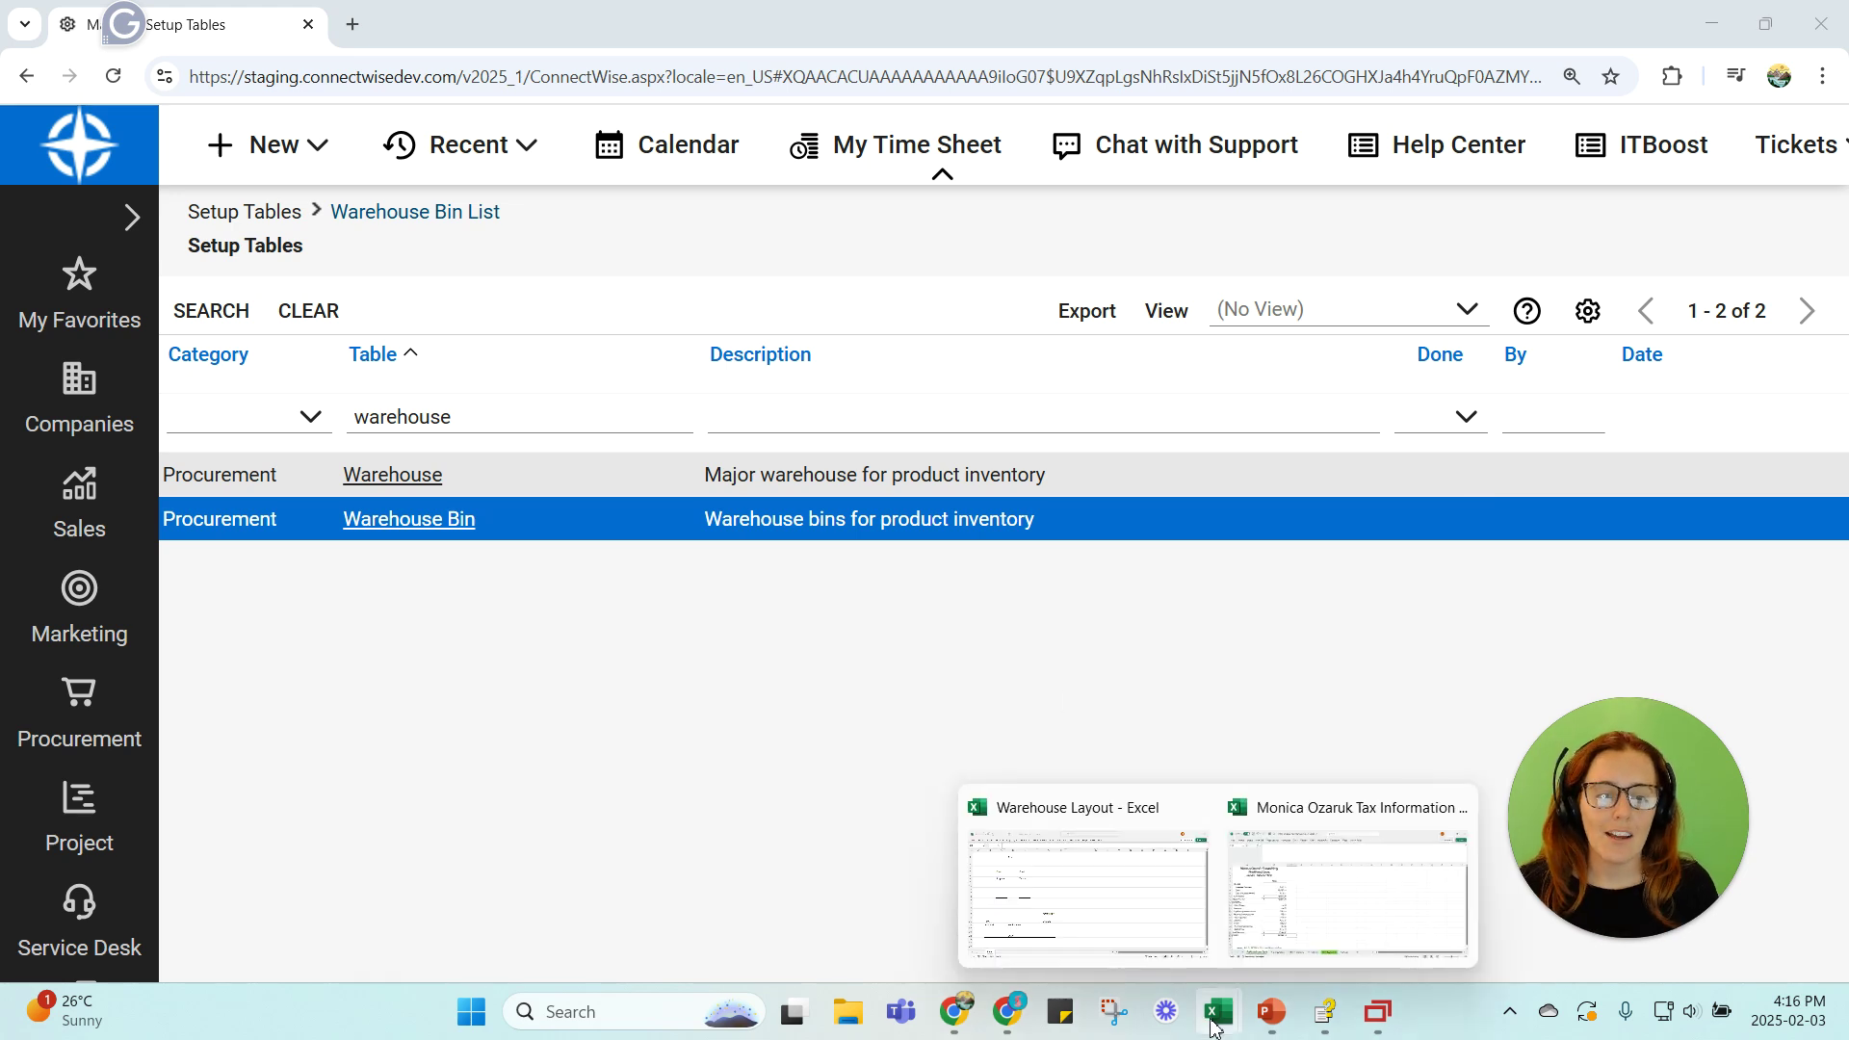
left_click(1117, 872)
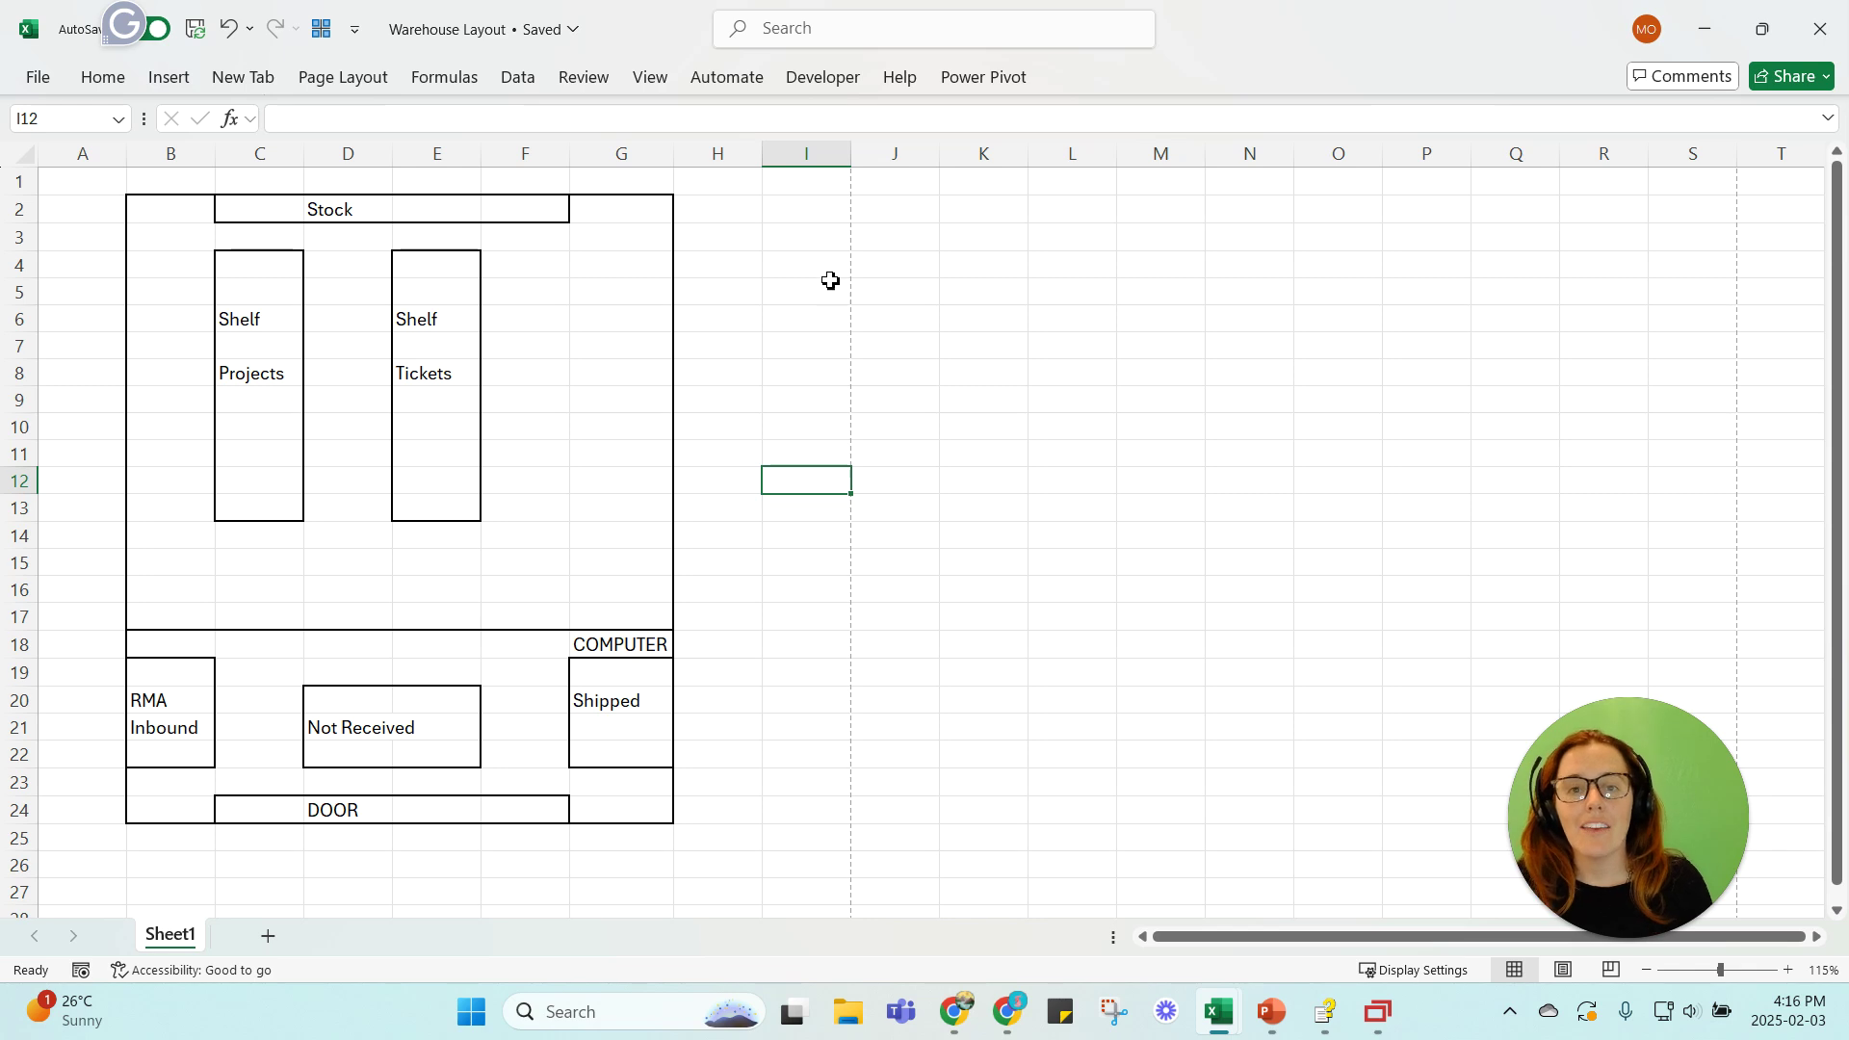
left_click_drag(264, 812, 539, 813)
left_click(241, 812)
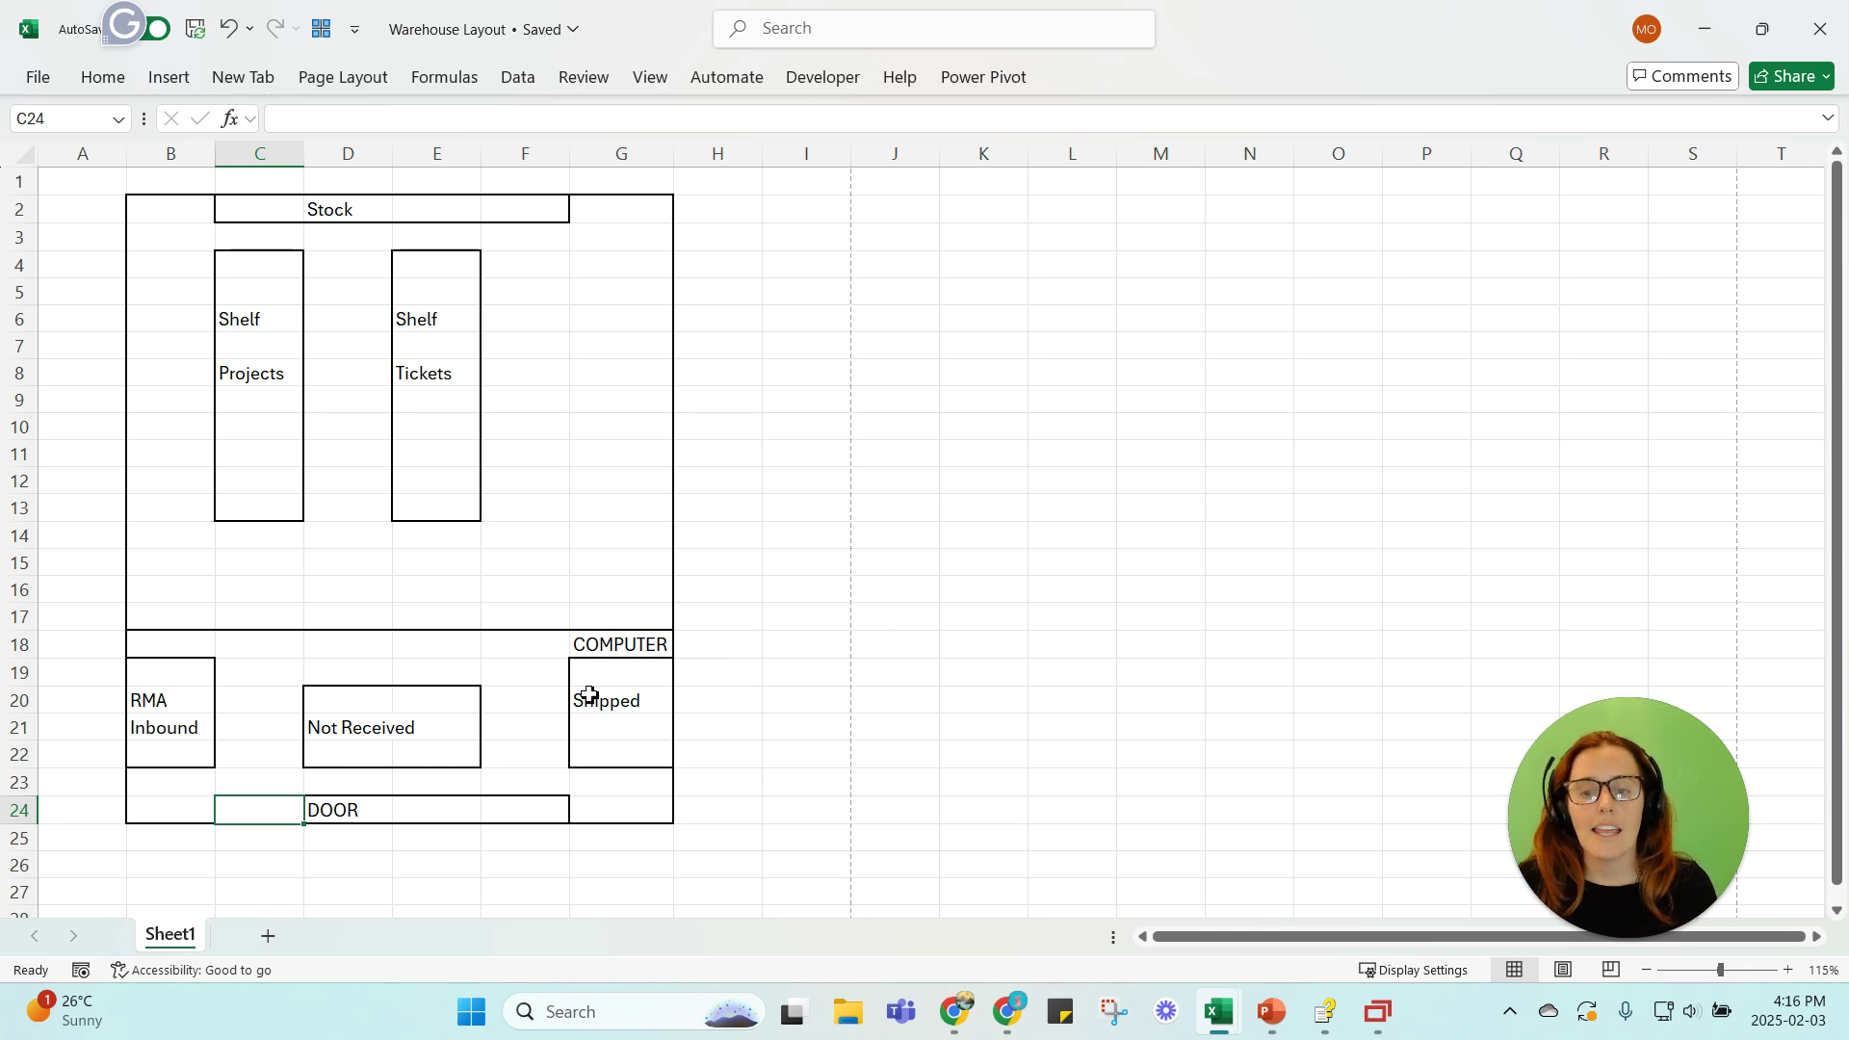
left_click(381, 811)
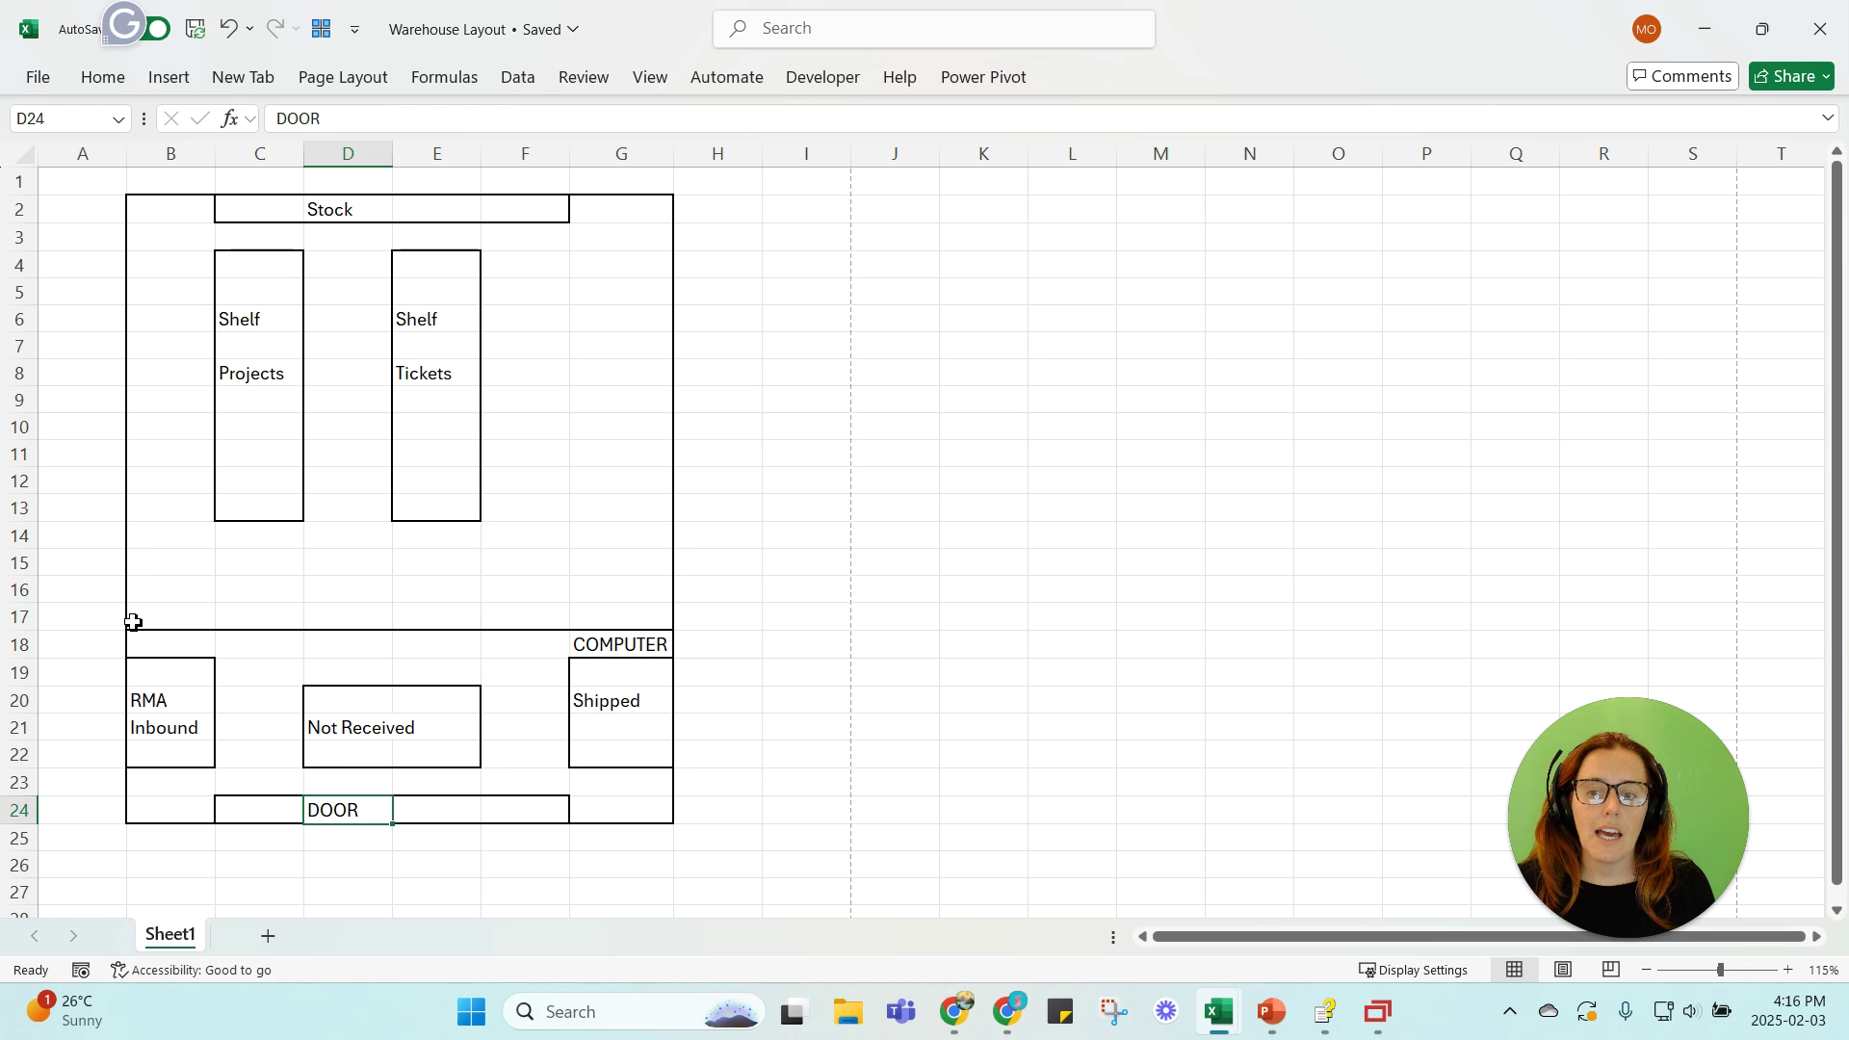
left_click_drag(111, 619, 735, 621)
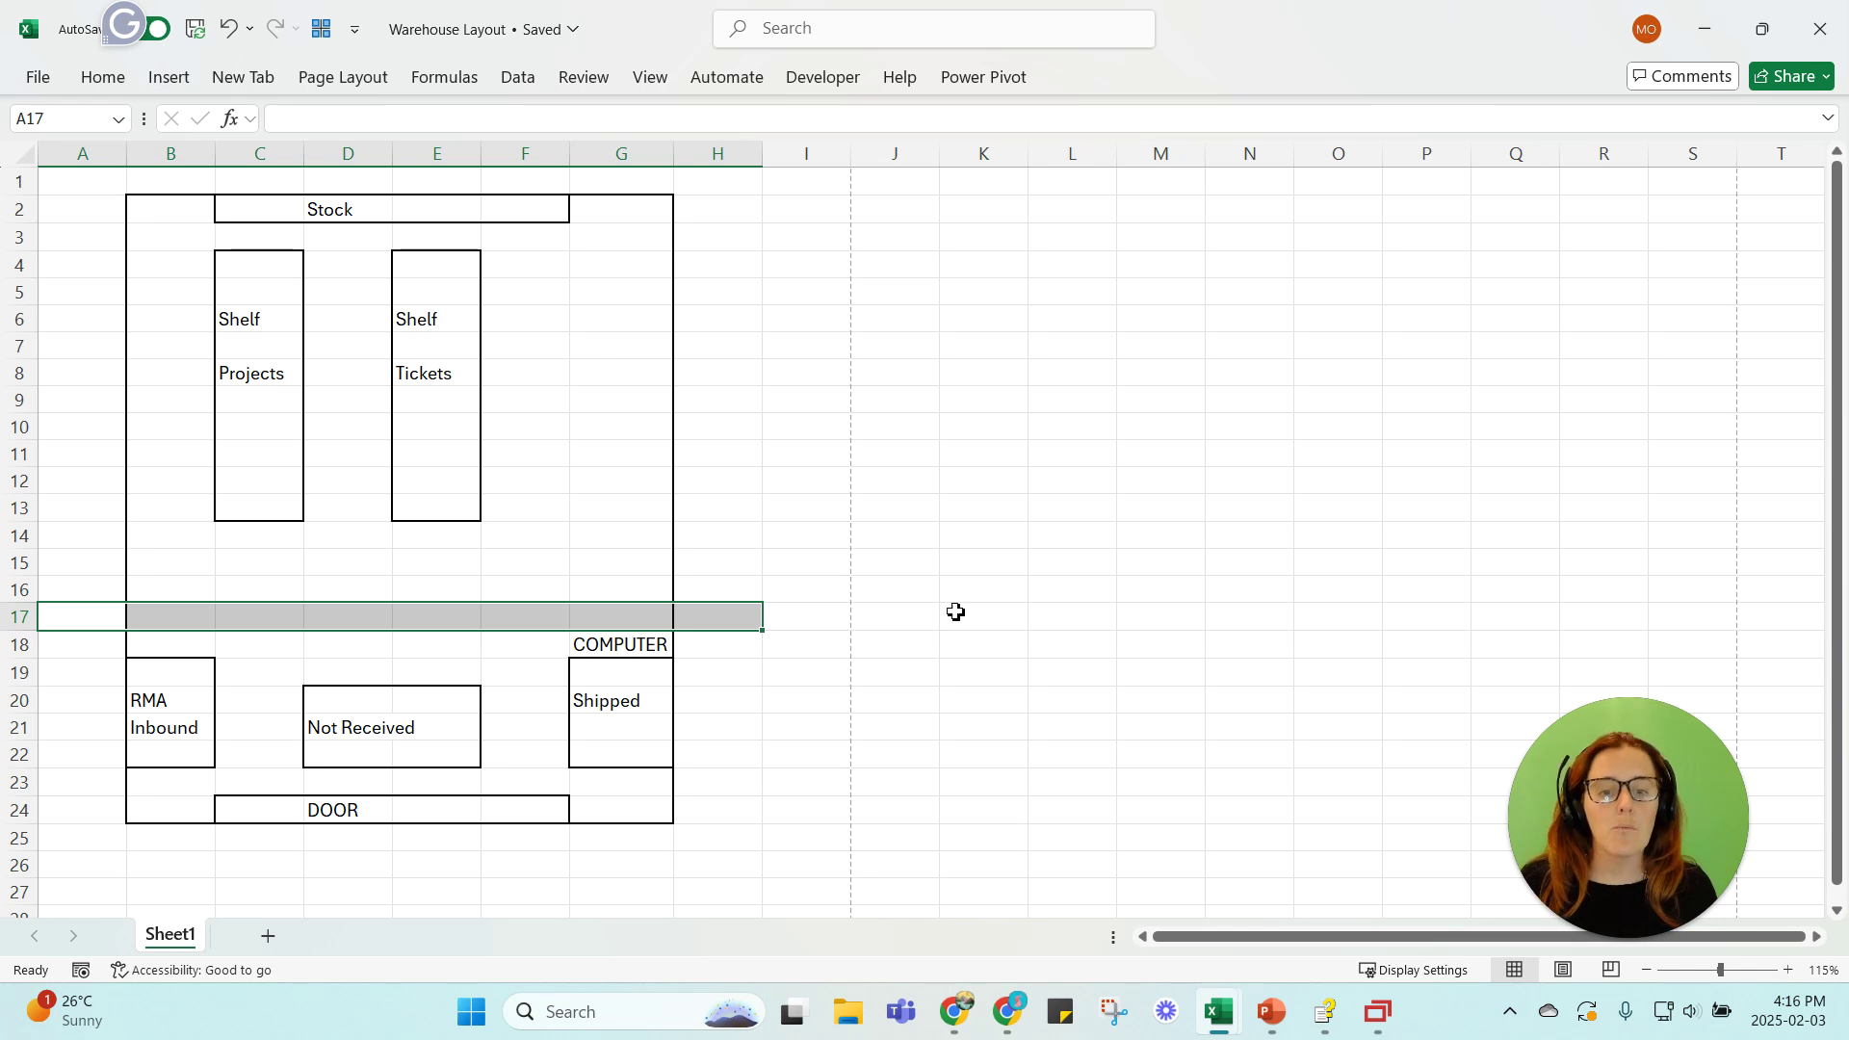
Switch back to ConnectWise in Chrome and open the Warehouse setup table to review the warehouse list
mouse_move(953, 1011)
left_click(1018, 926)
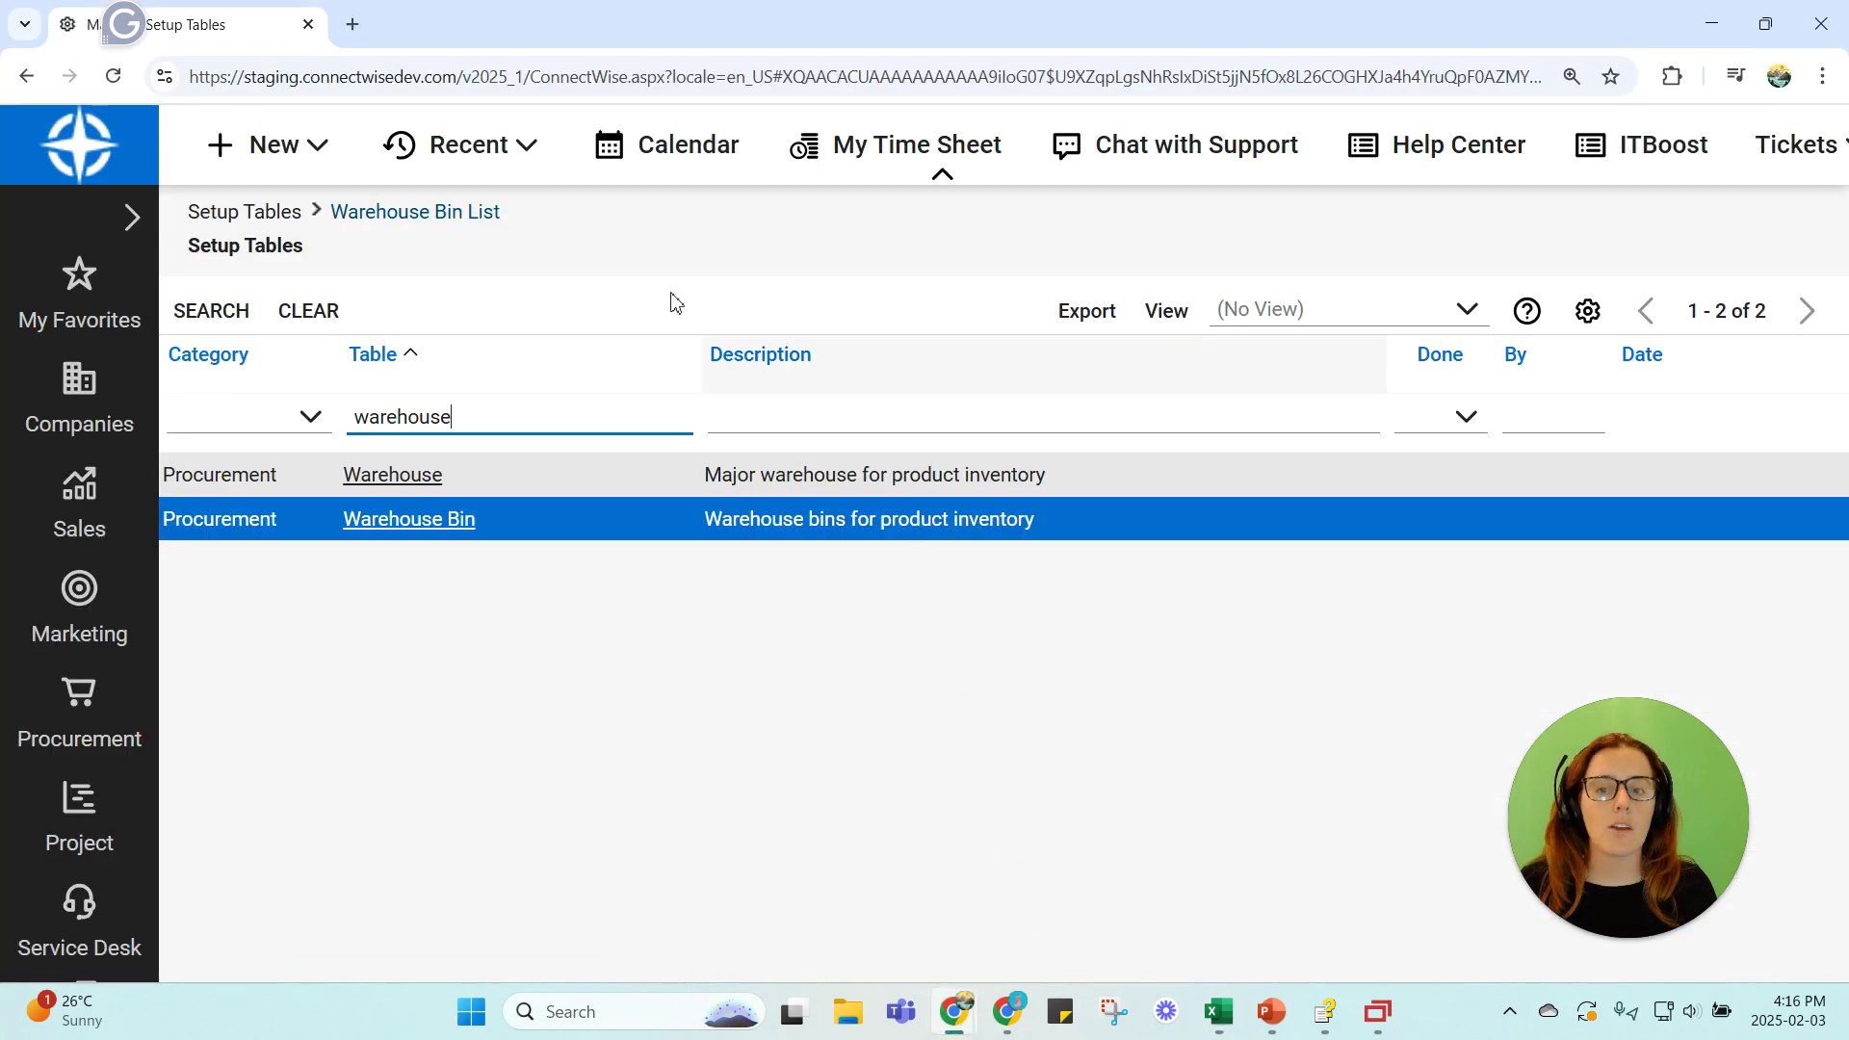
left_click(408, 482)
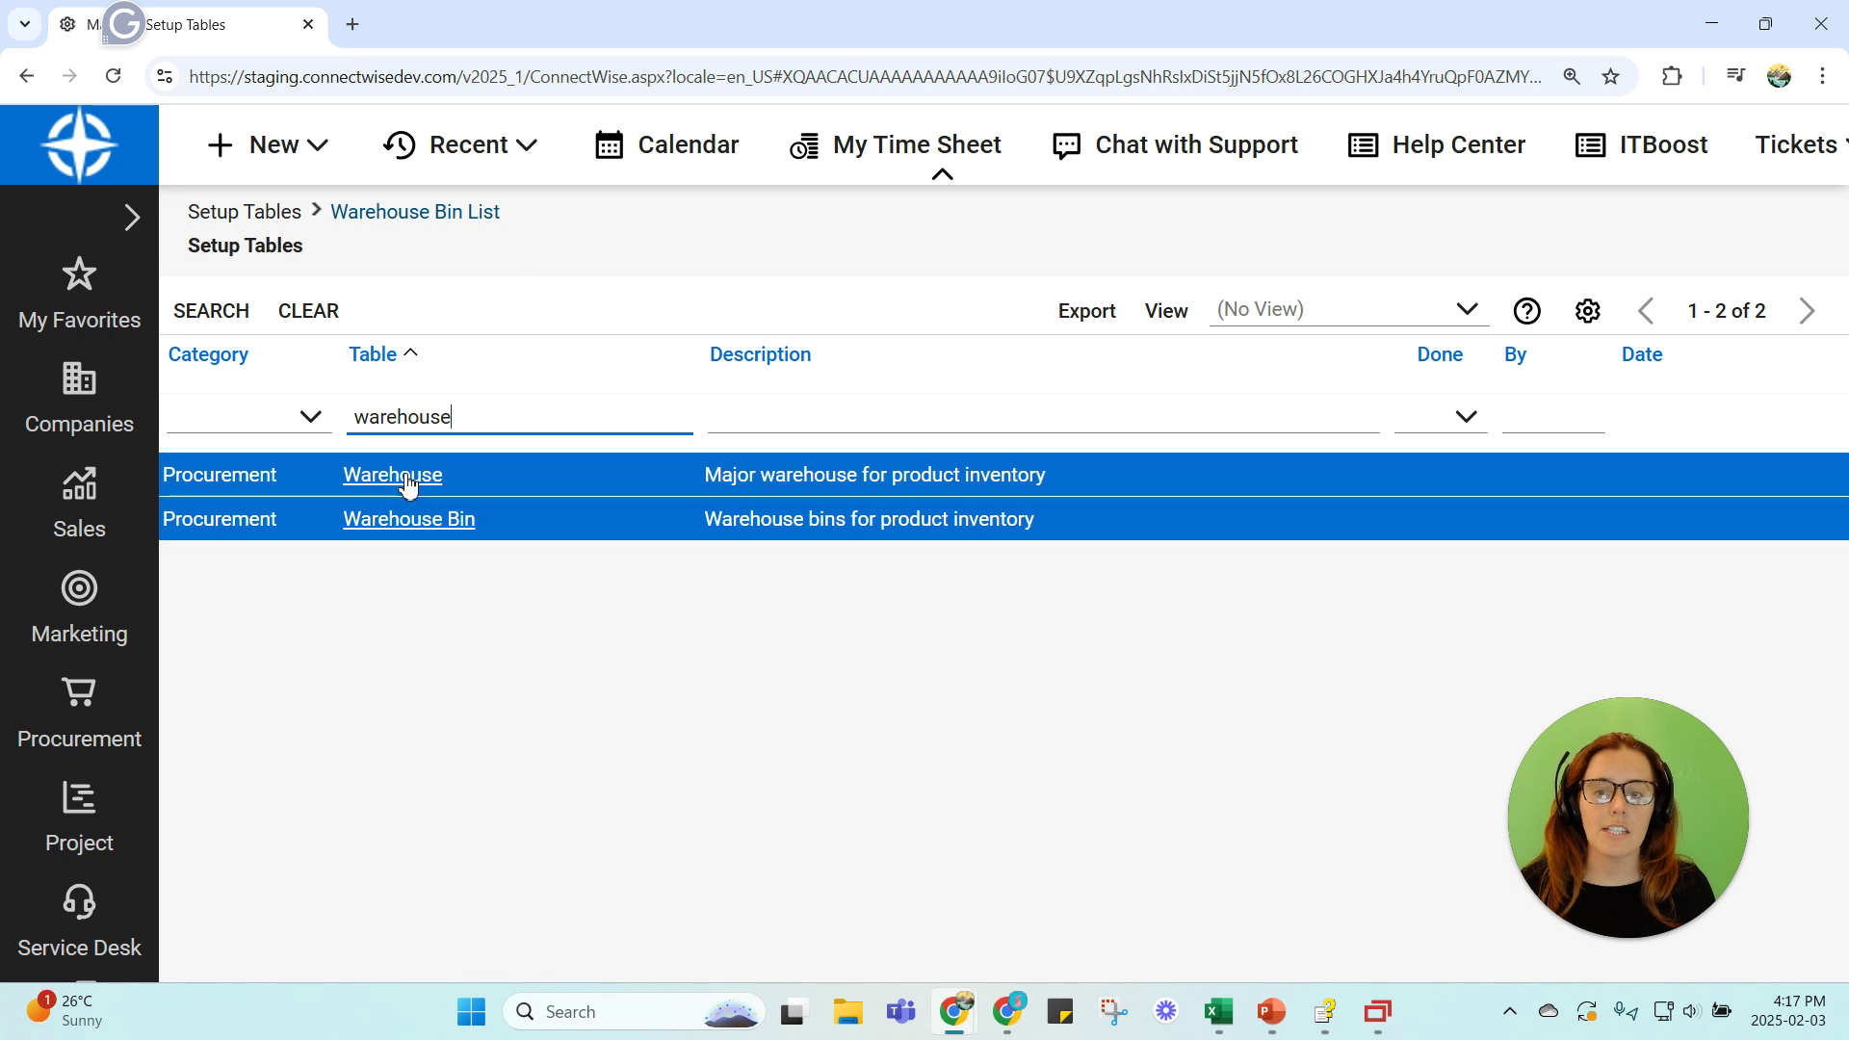
left_click(409, 481)
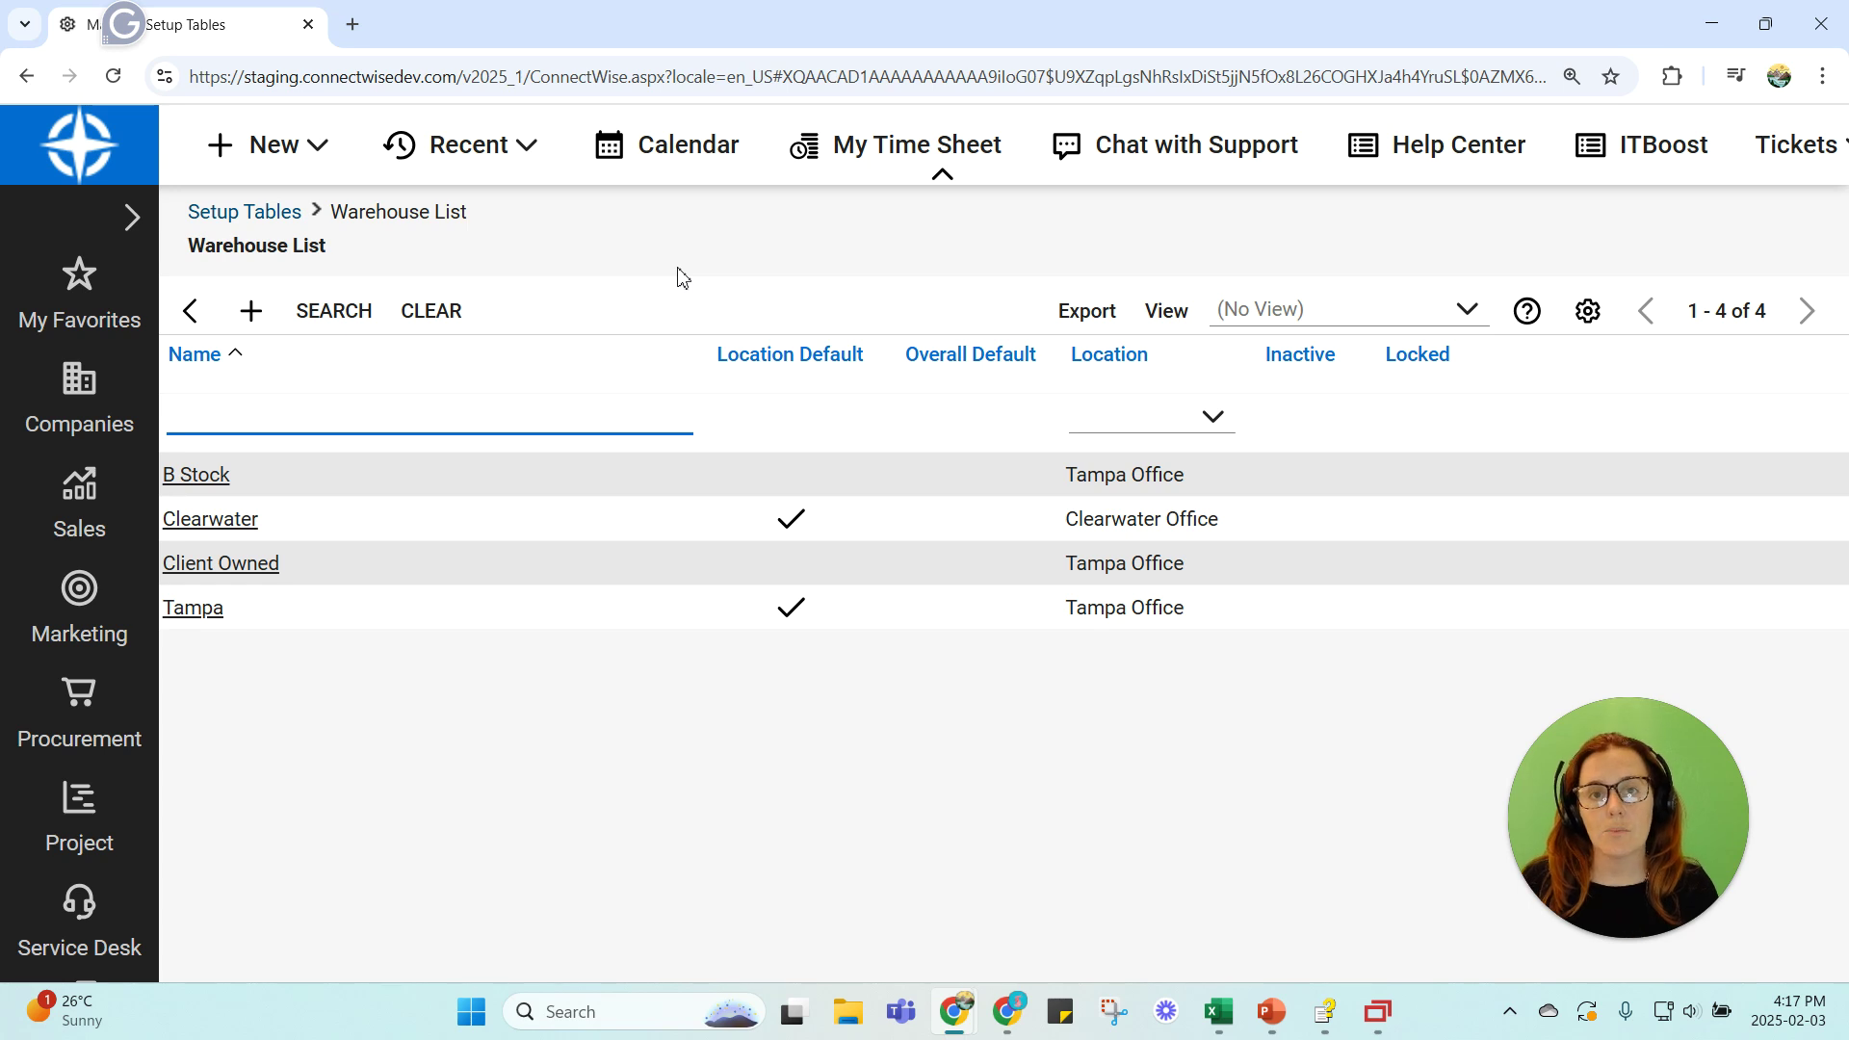
In the Warehouse Bin setup table, rename Tampa's bin A as Shelf, then save and close the record
left_click(190, 313)
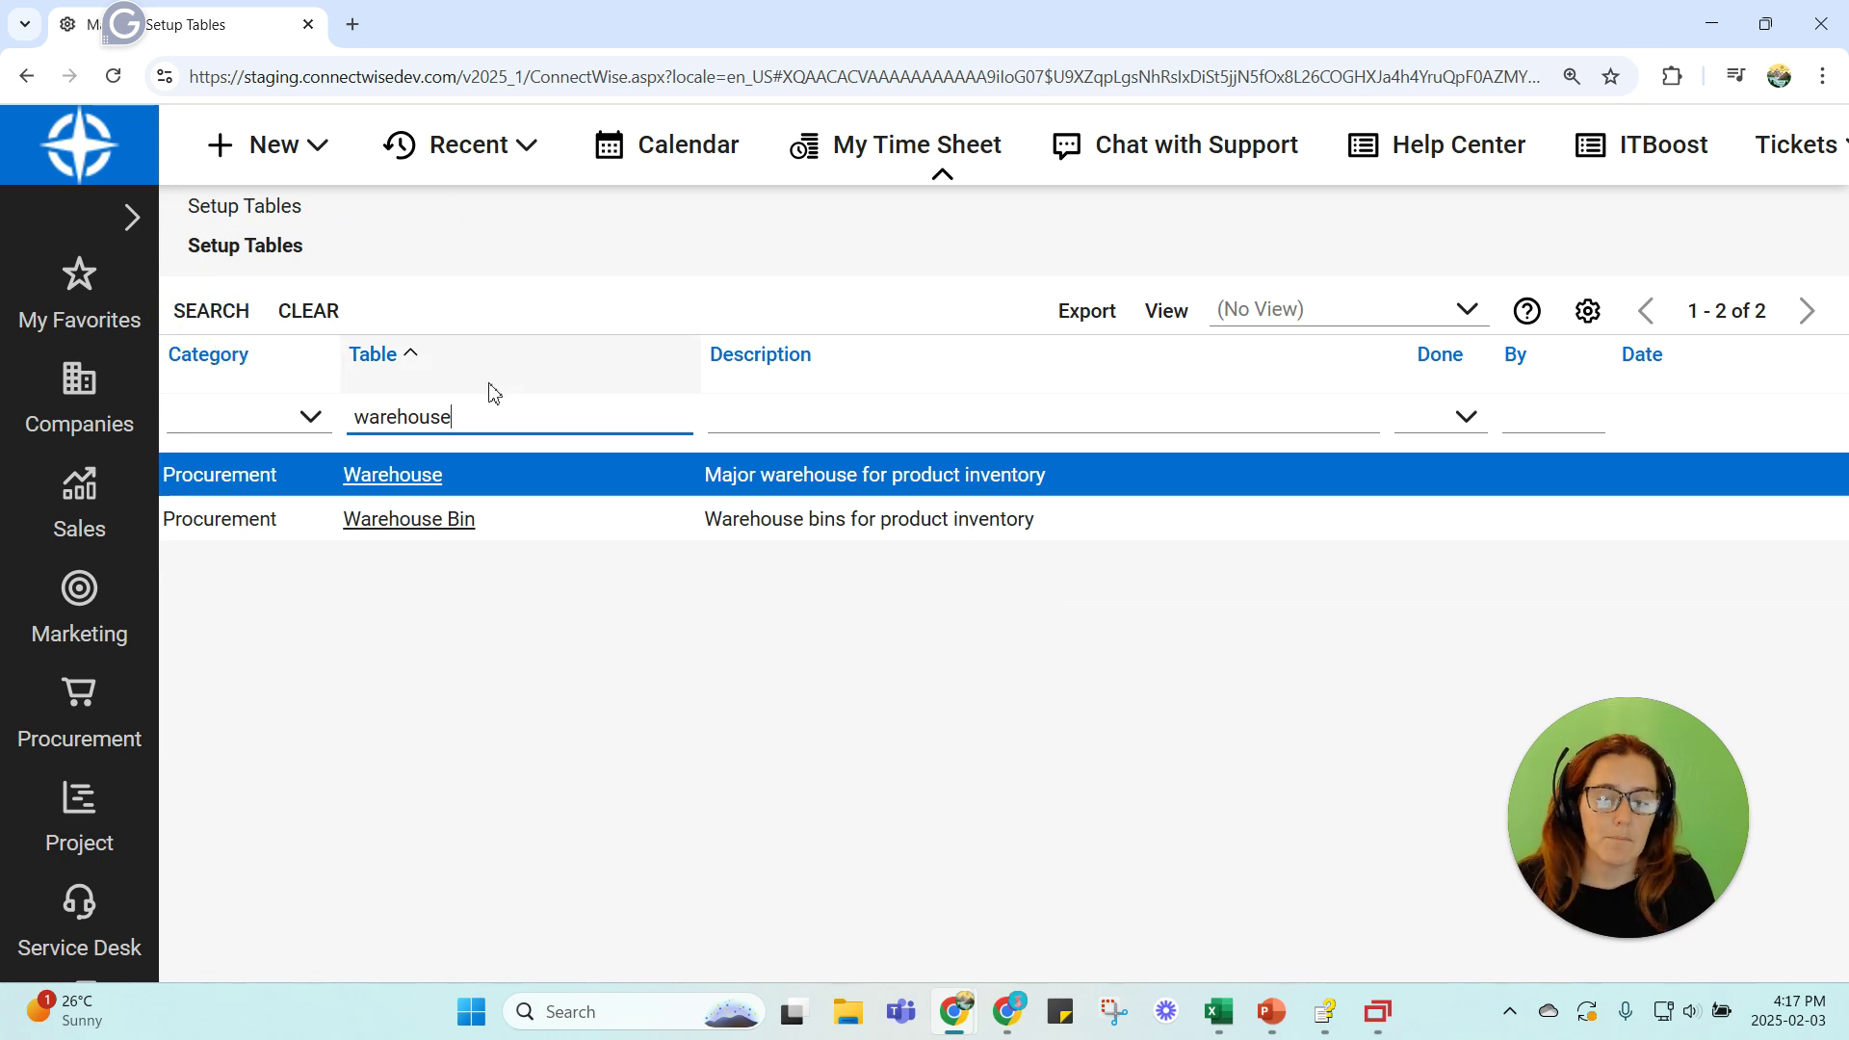
left_click(453, 521)
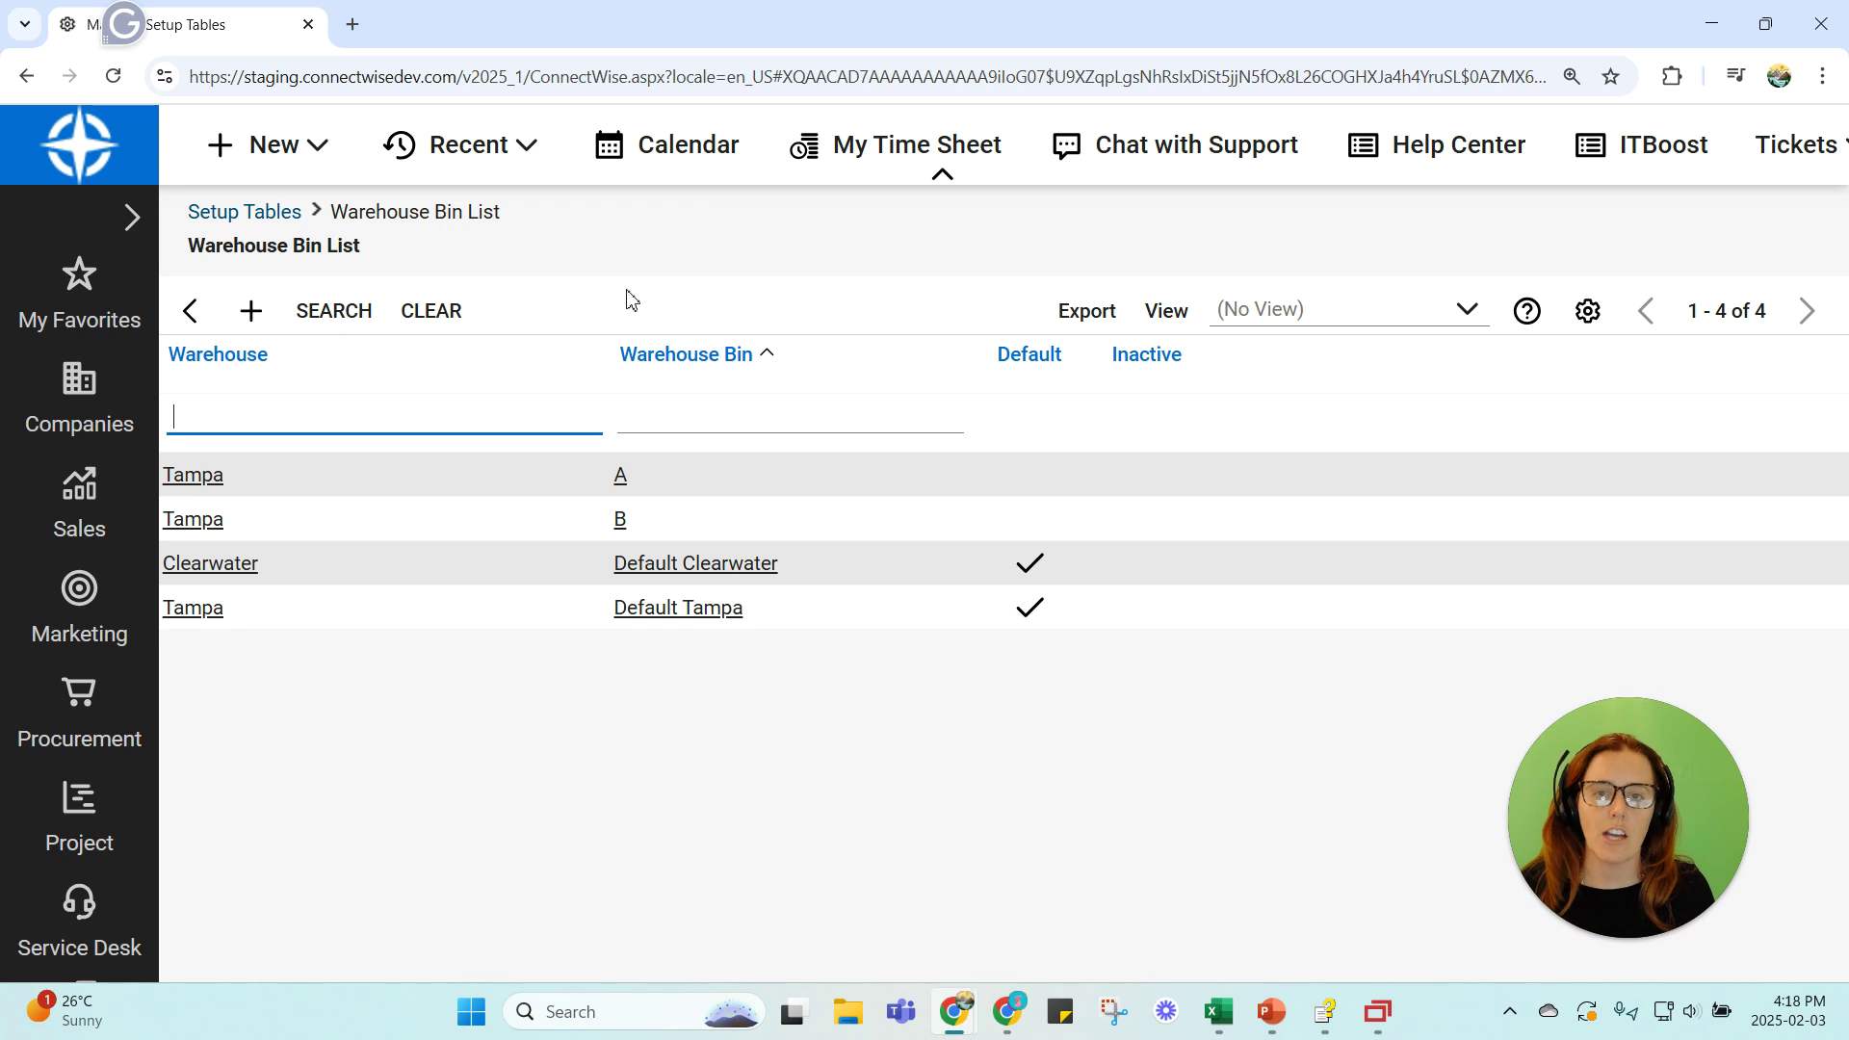
left_click(620, 477)
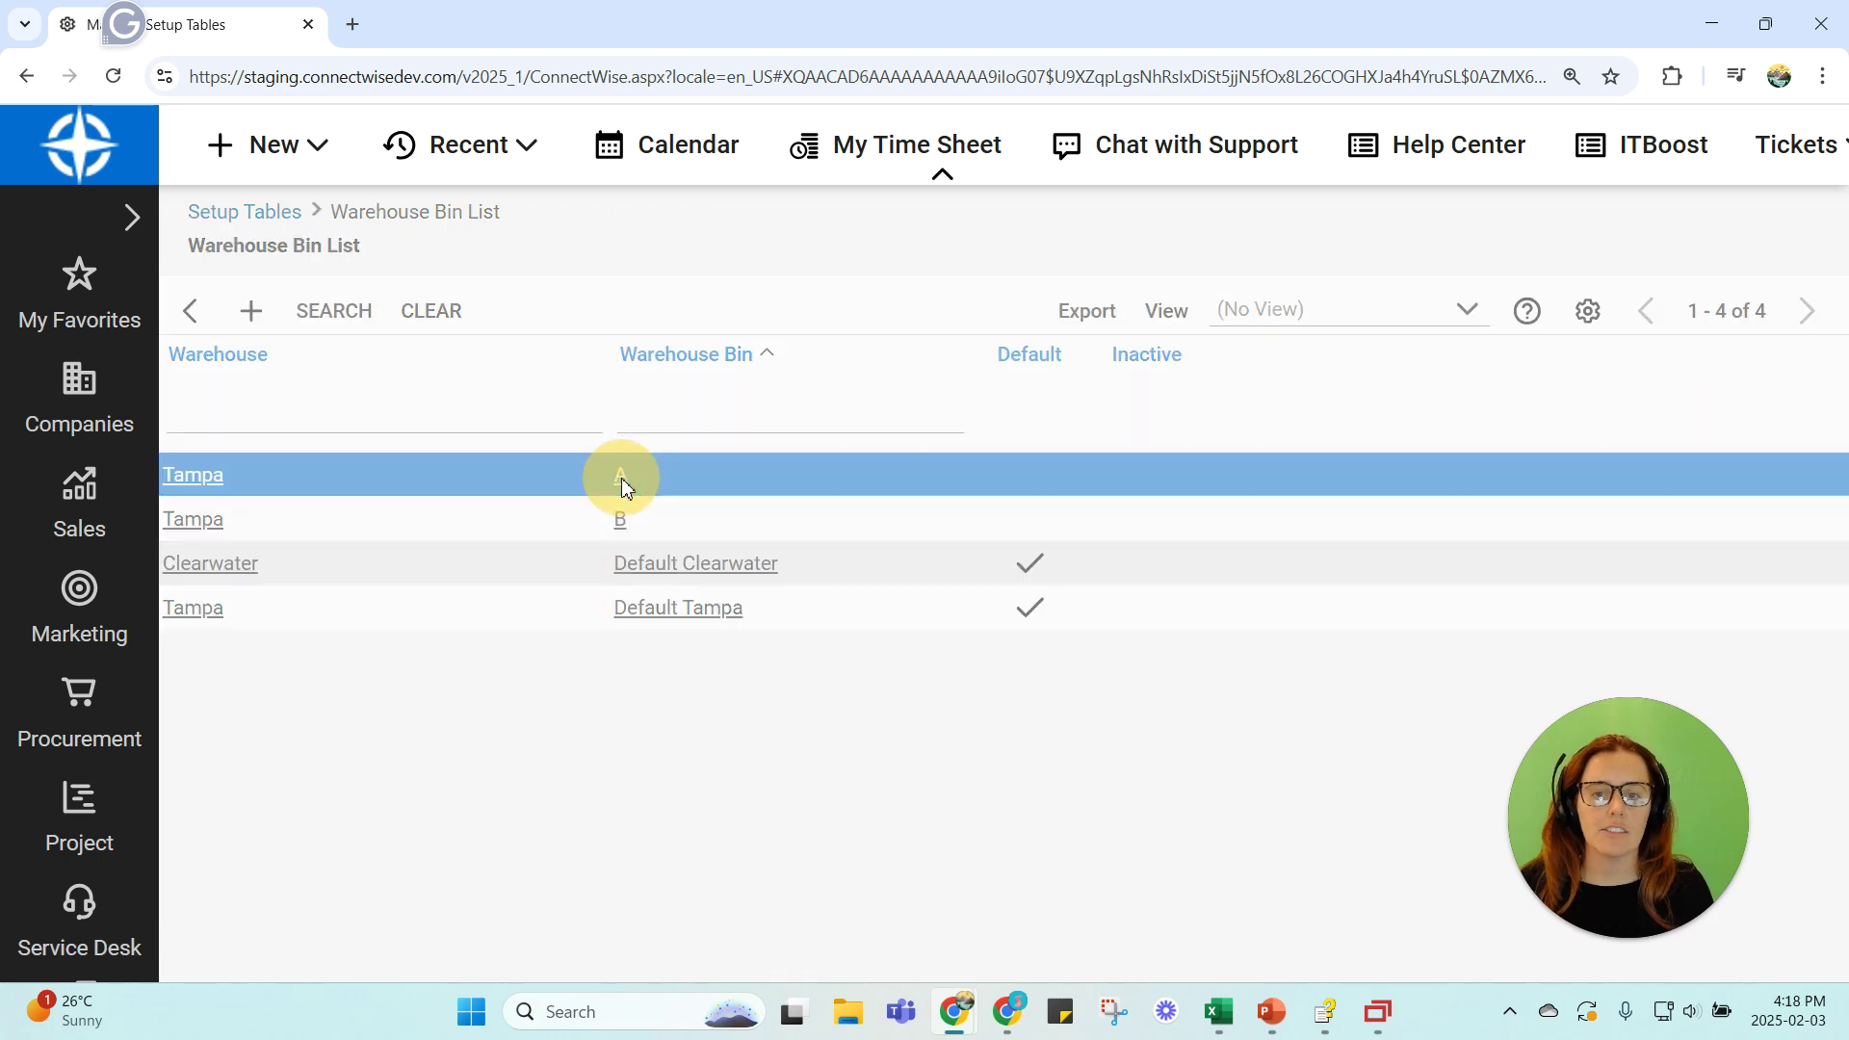
double_click(353, 510)
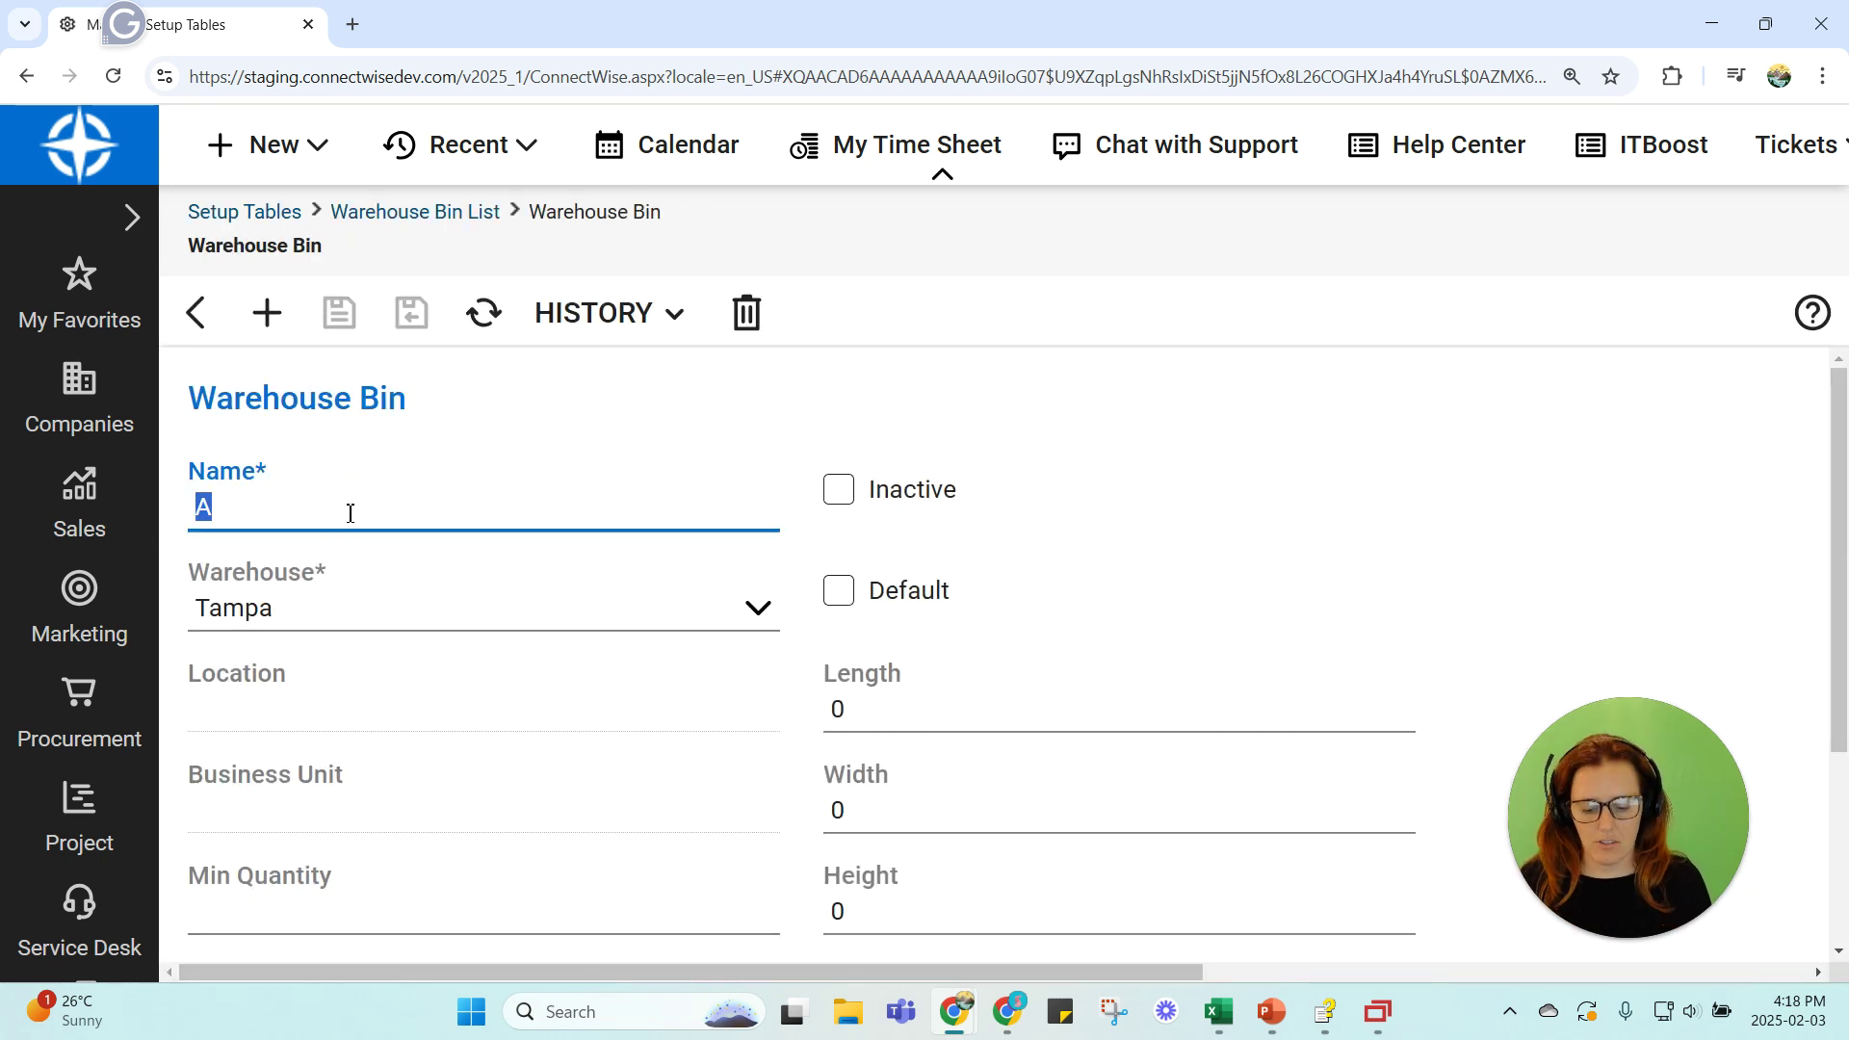
type("Shelf")
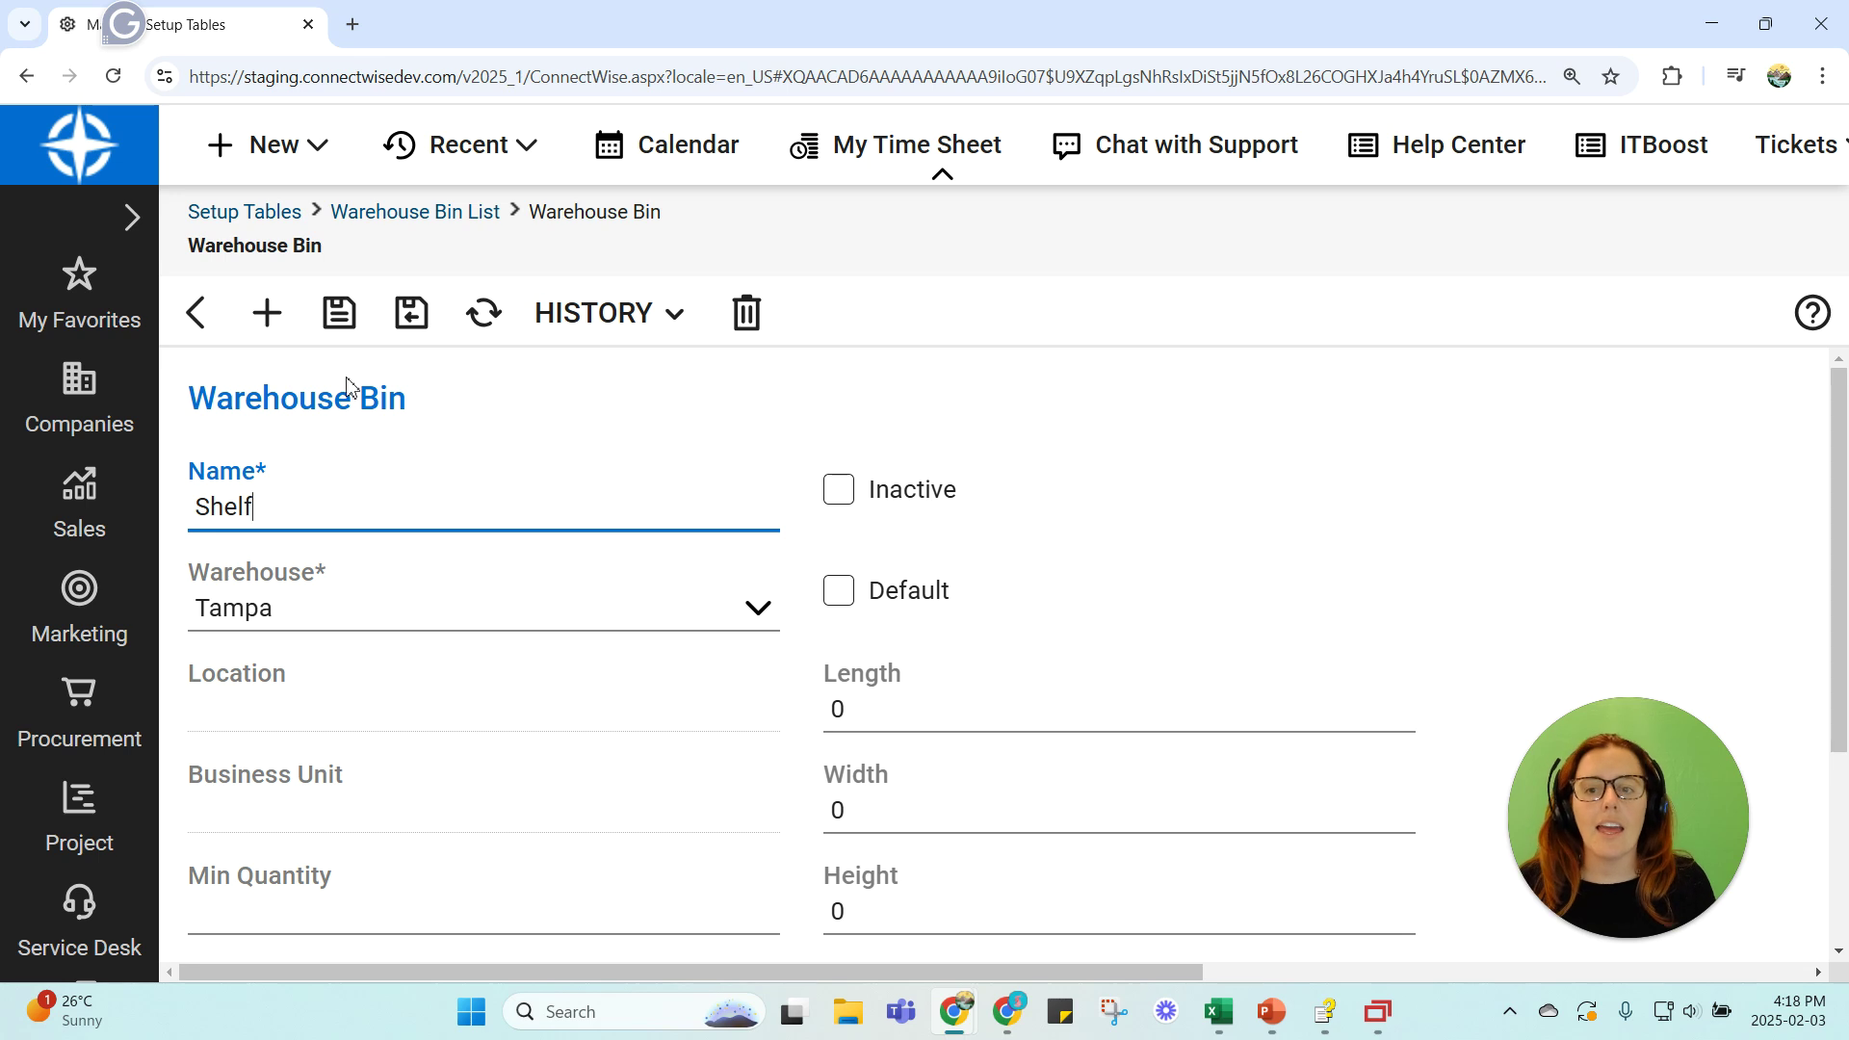
left_click(411, 313)
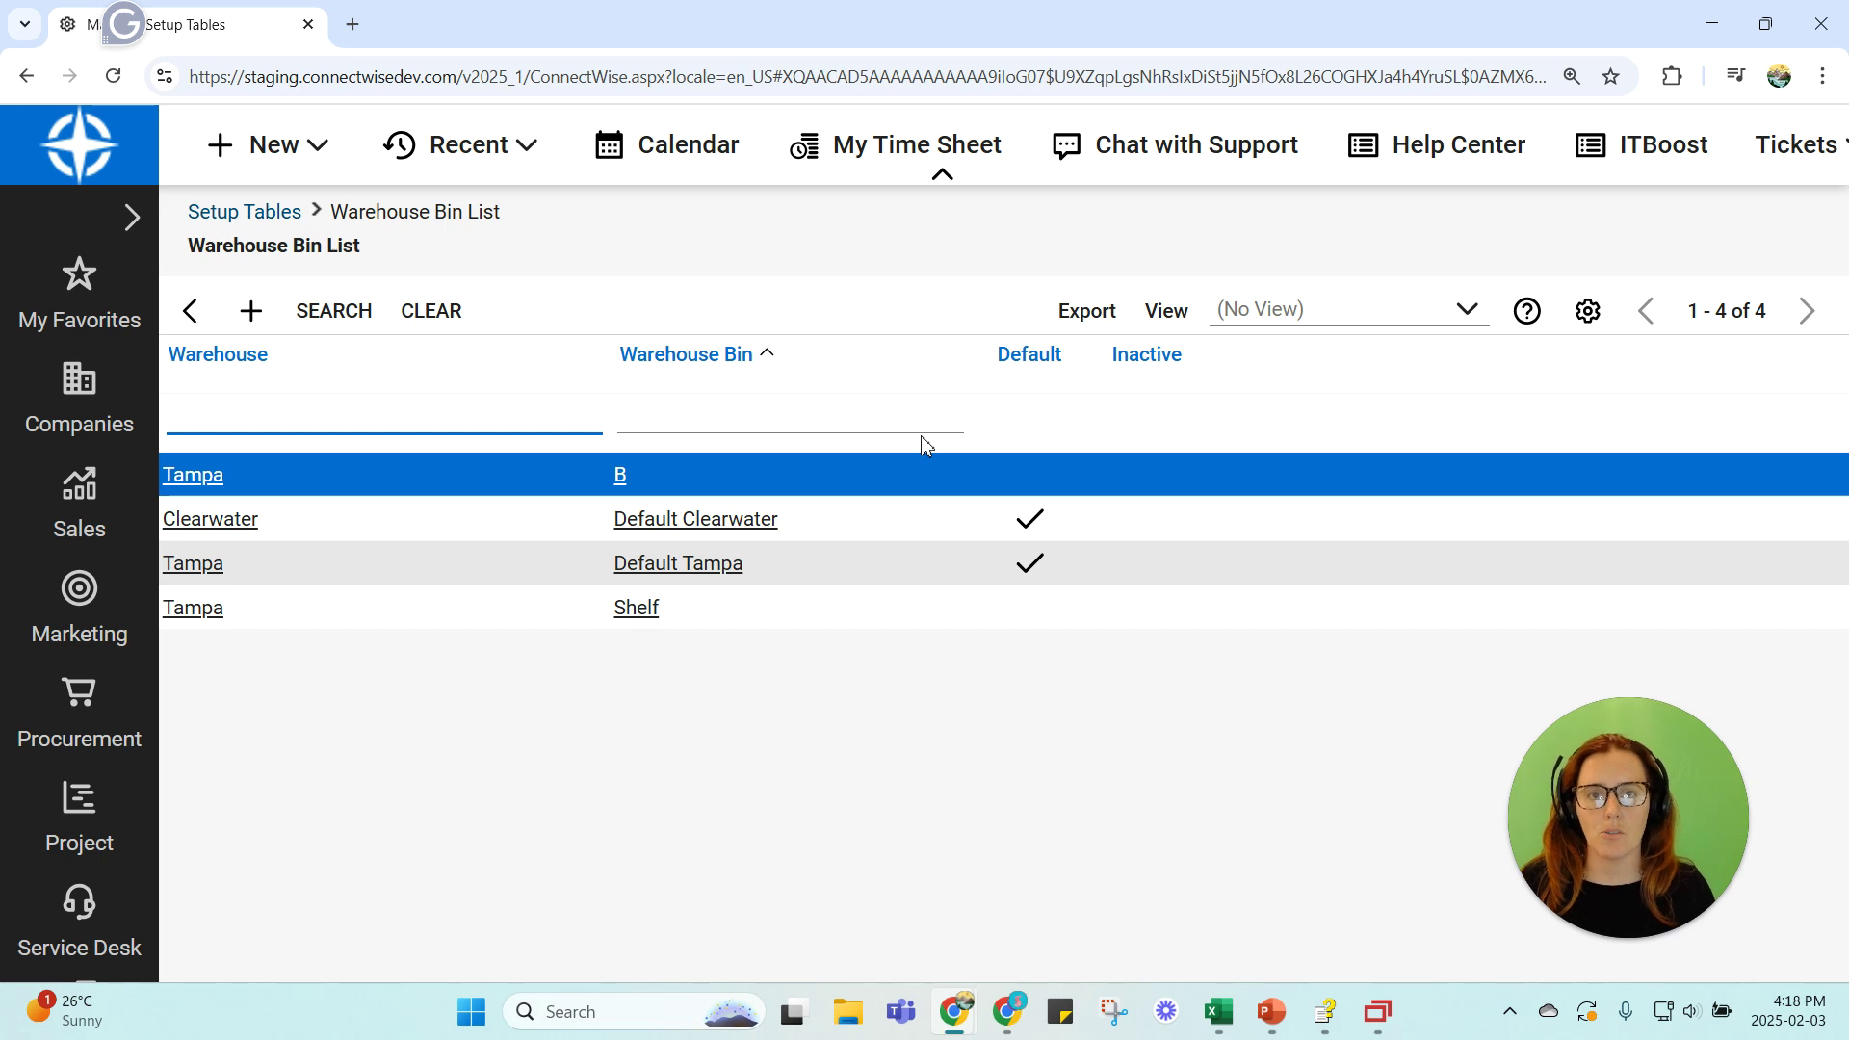
Switch to the Warehouse Layout workbook in Excel and highlight the storage area B2:G17, then the front area B18:G24
mouse_move(1221, 1032)
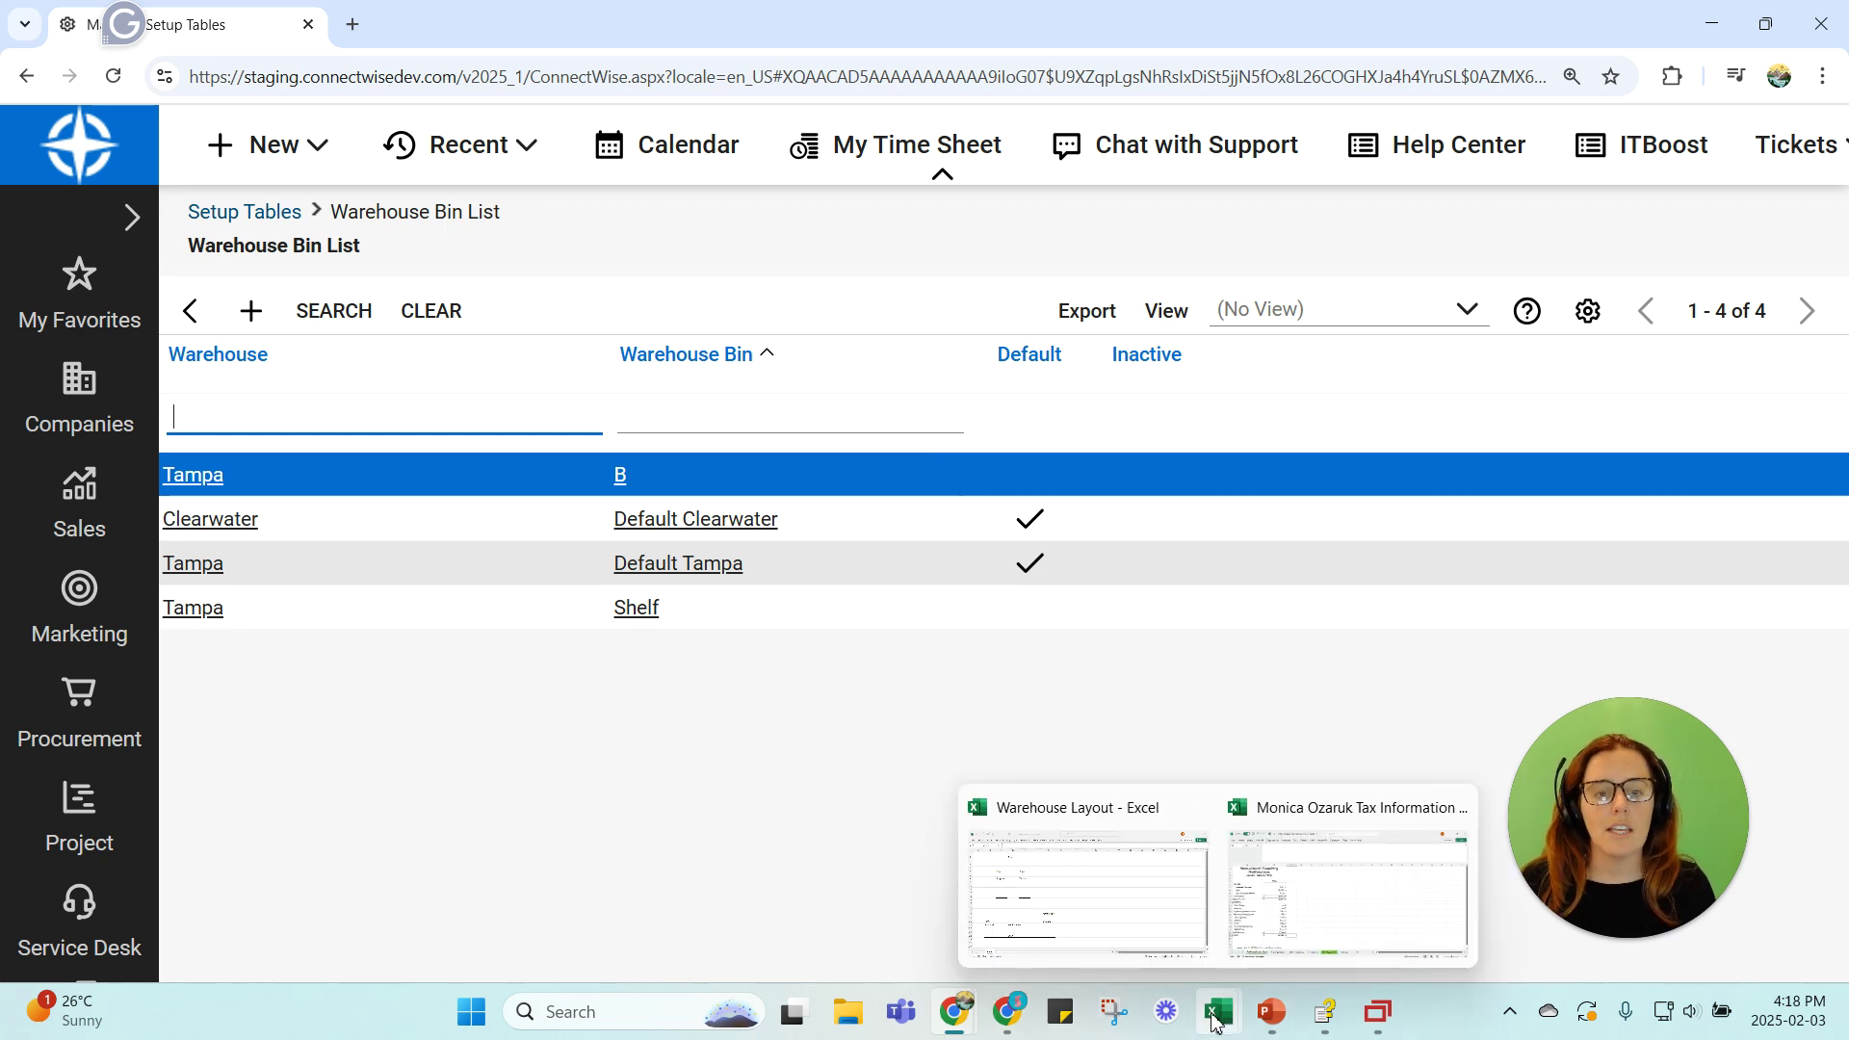
left_click(1092, 910)
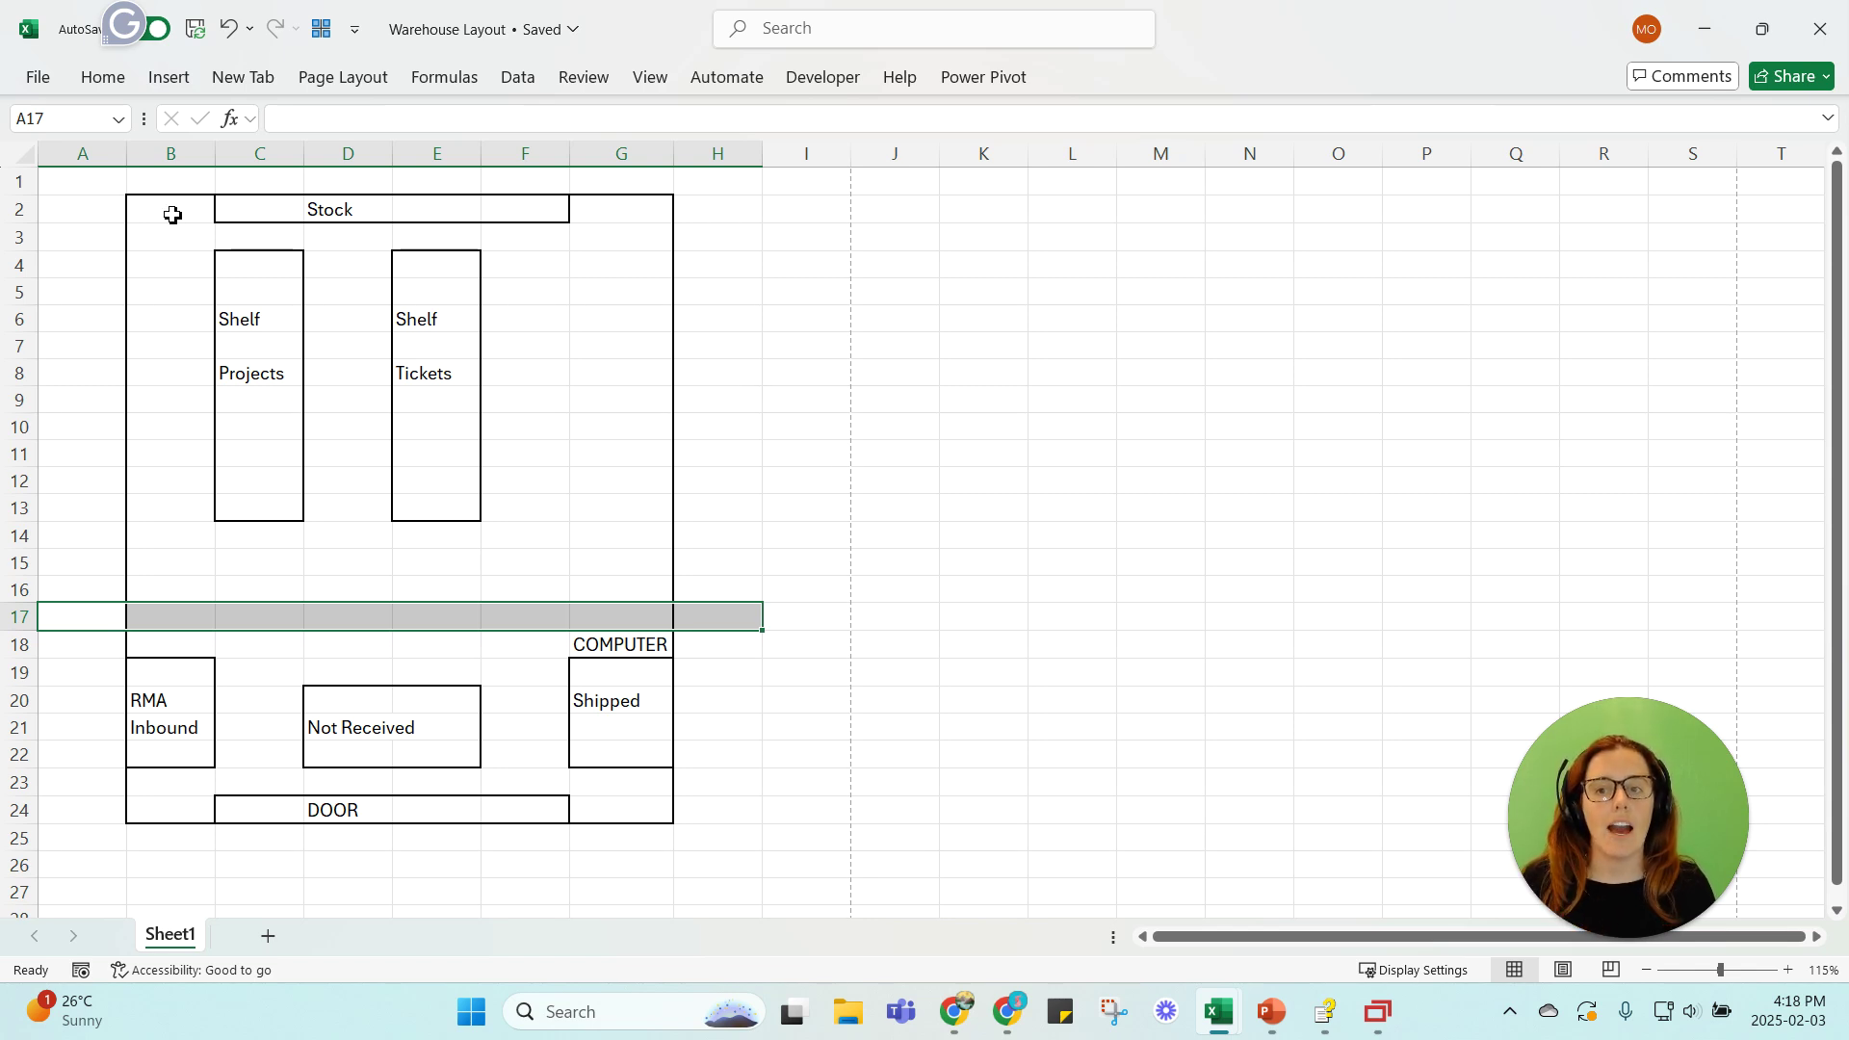
left_click_drag(141, 204, 644, 626)
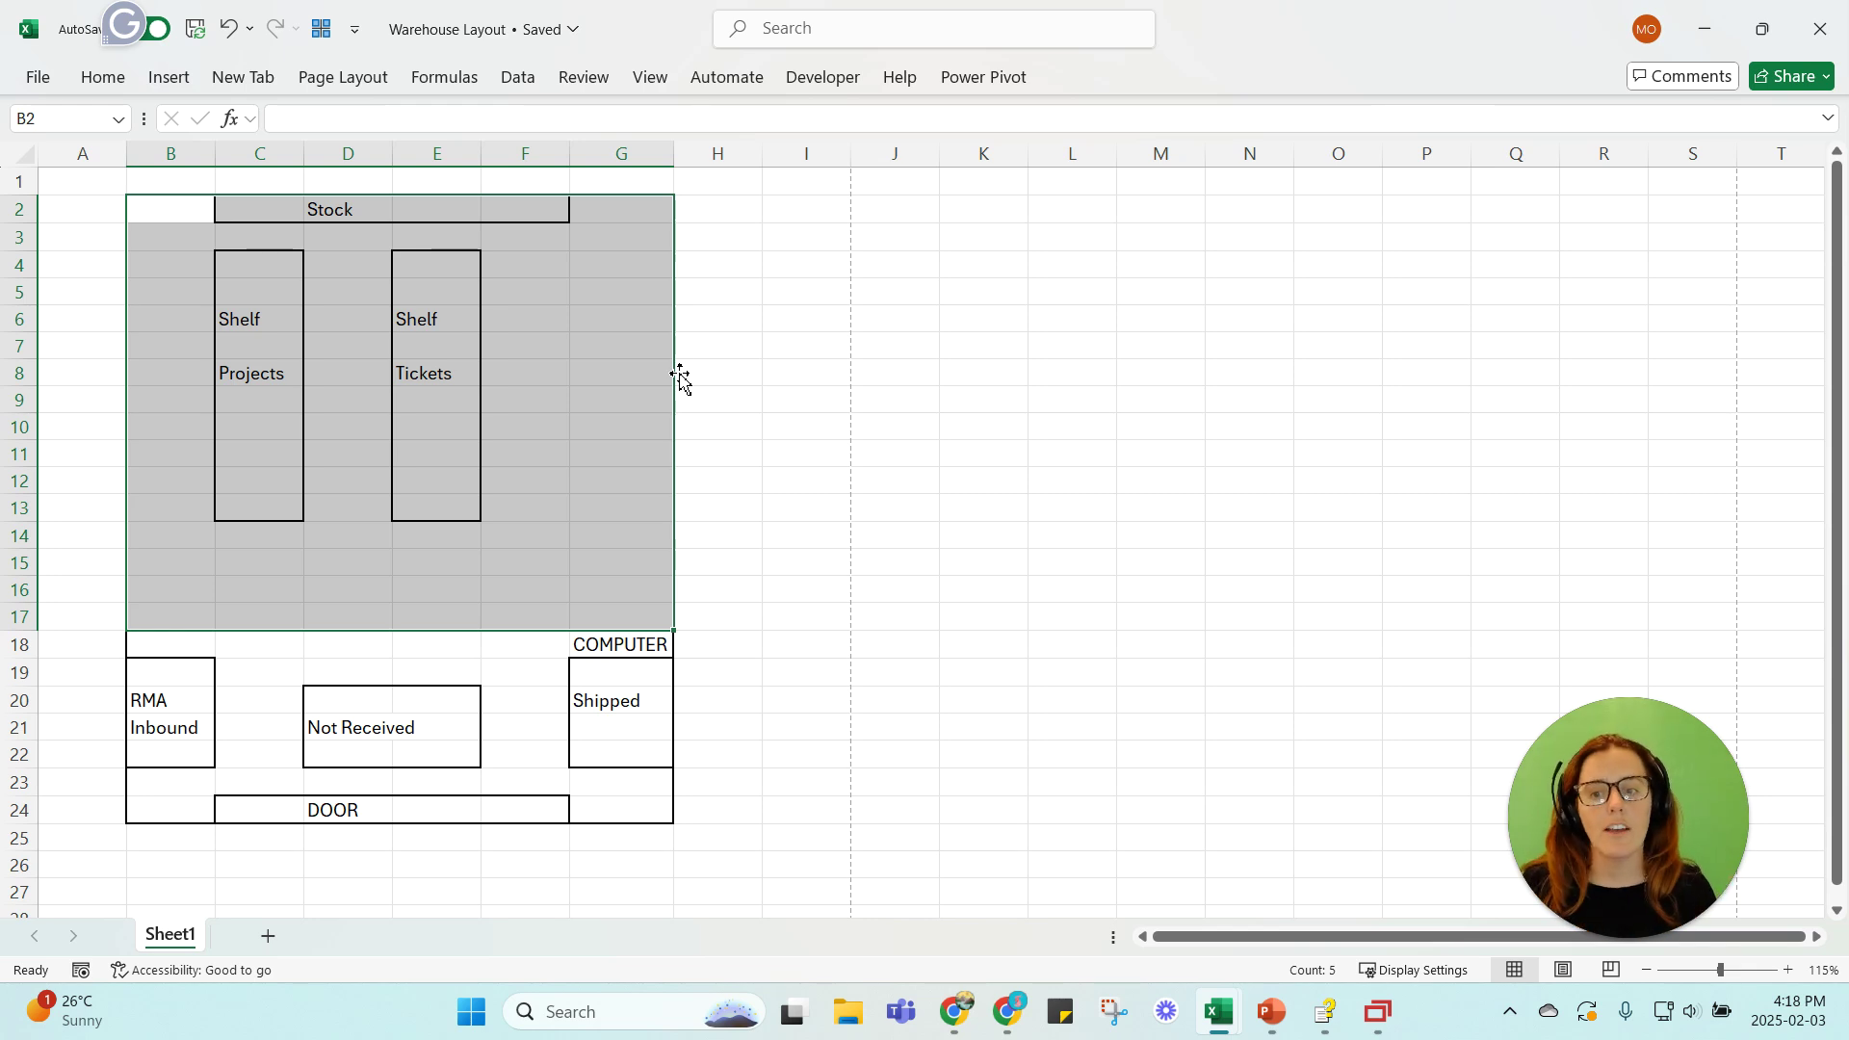
left_click_drag(198, 644, 612, 809)
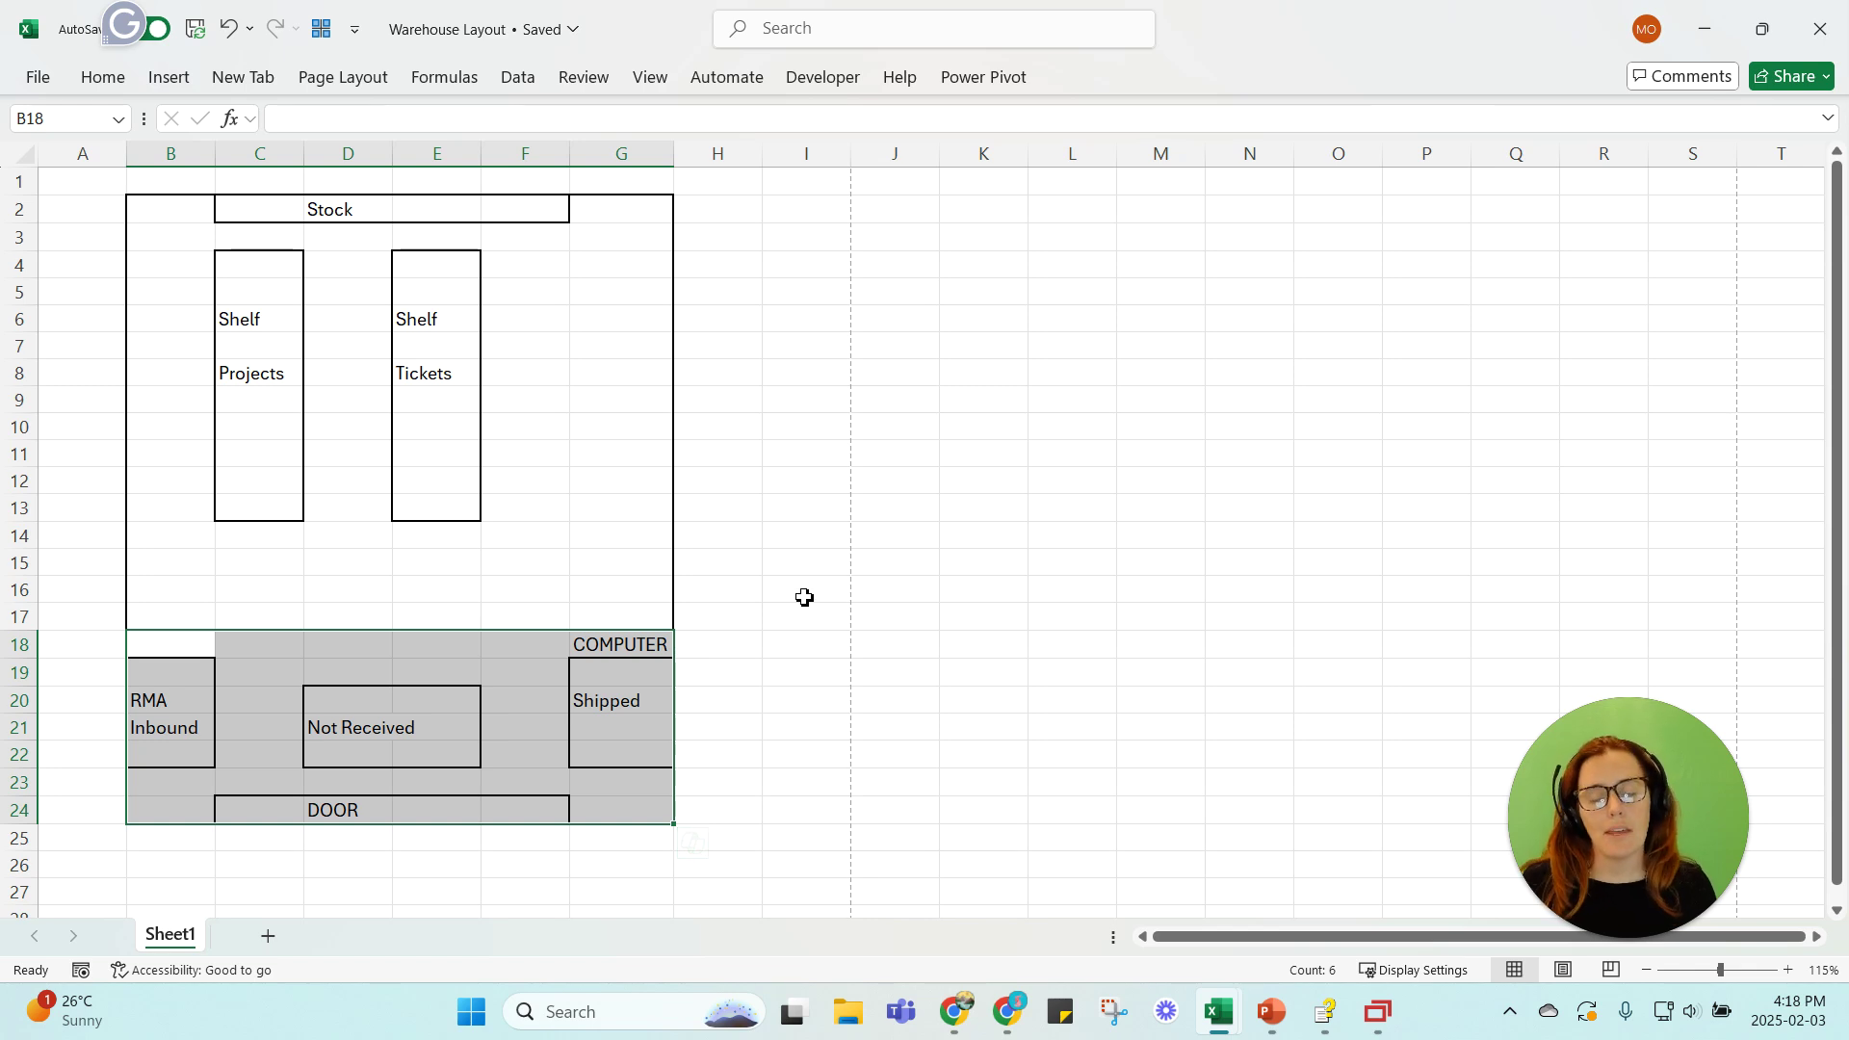
Examine the Not Received, Stock and RMA Inbound areas of the warehouse layout
left_click(327, 699)
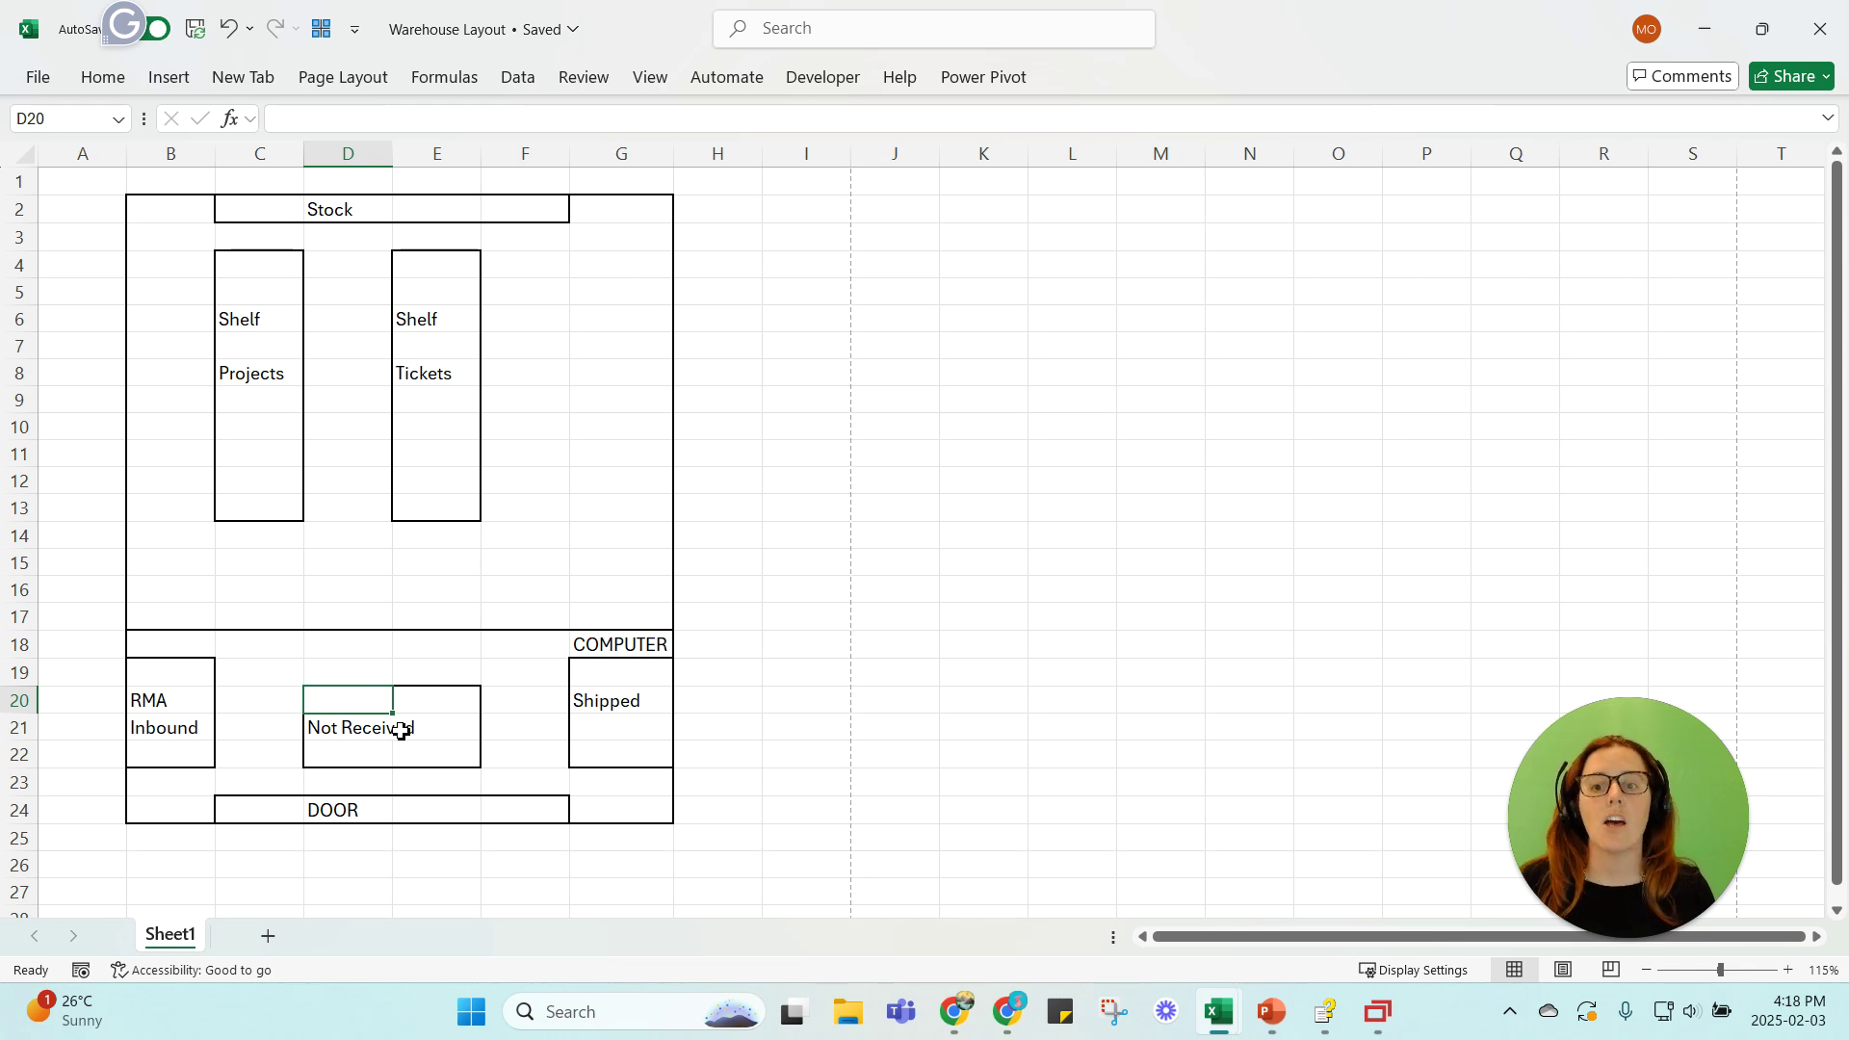
left_click_drag(276, 212, 547, 217)
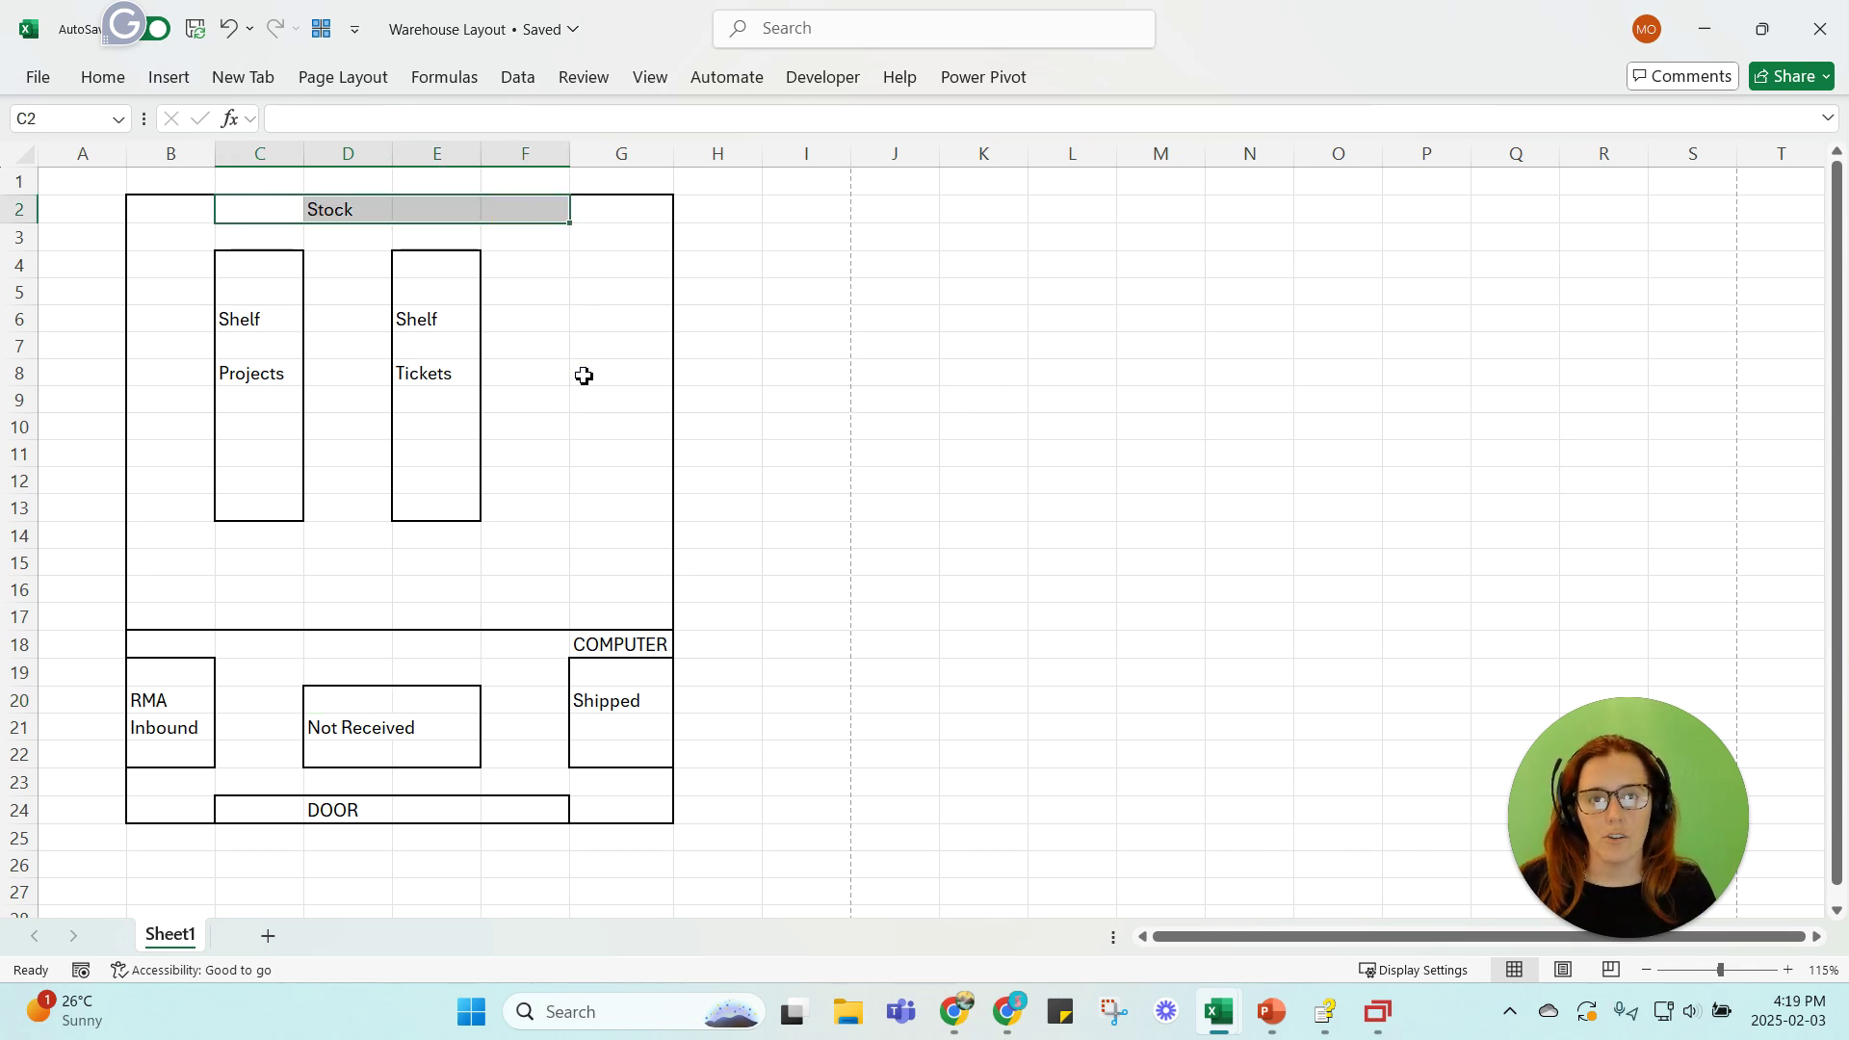
left_click(183, 724)
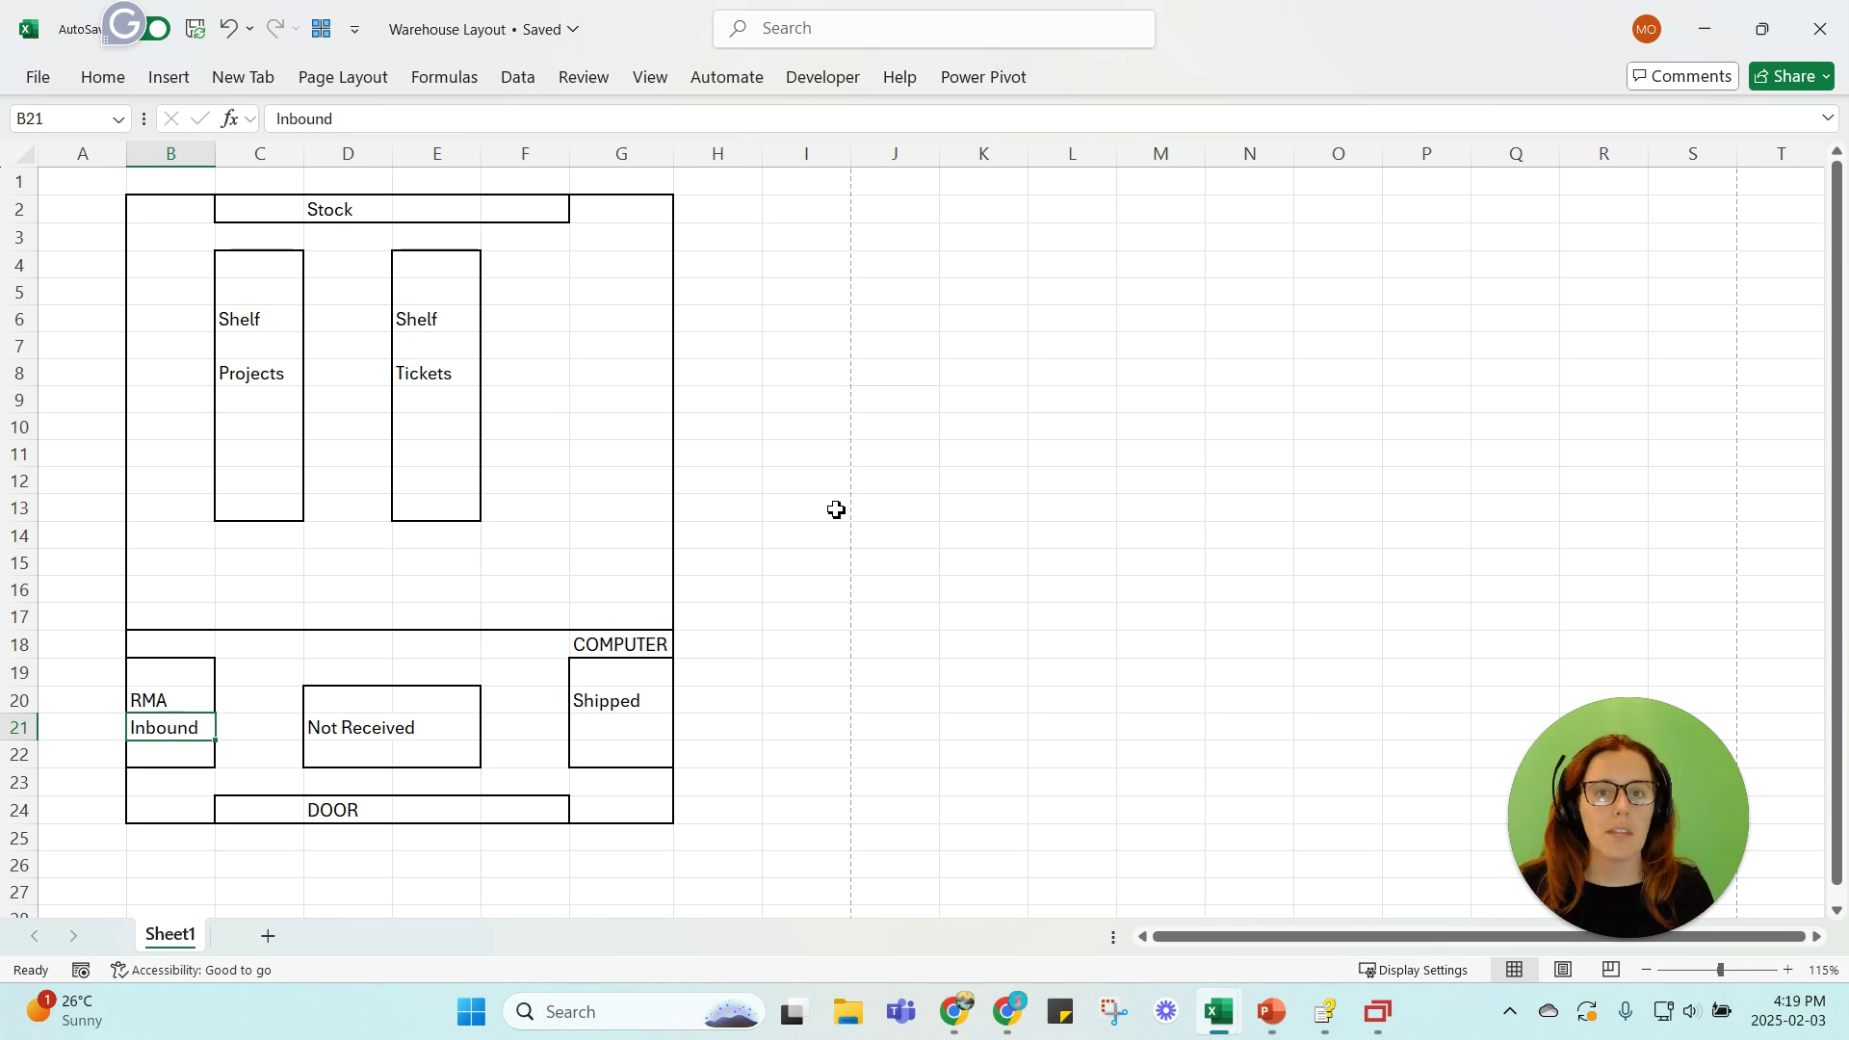
left_click(386, 709)
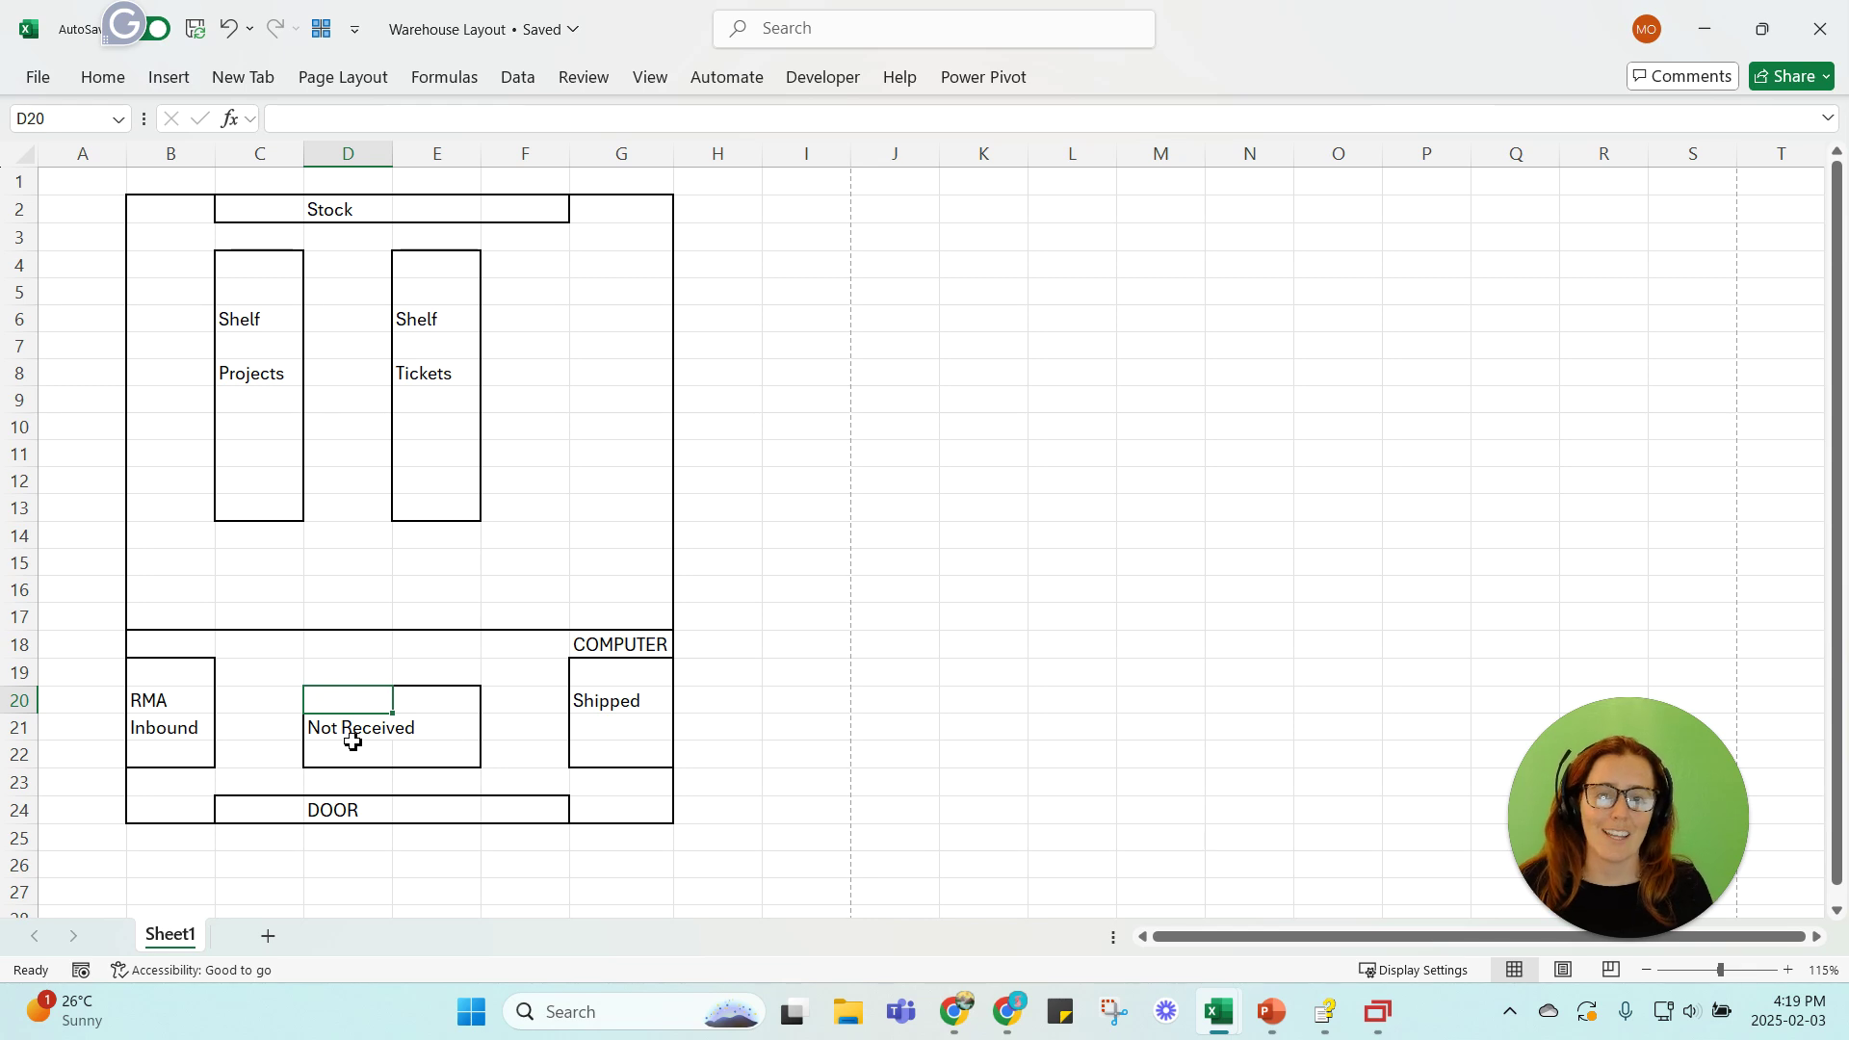
left_click_drag(165, 697, 173, 726)
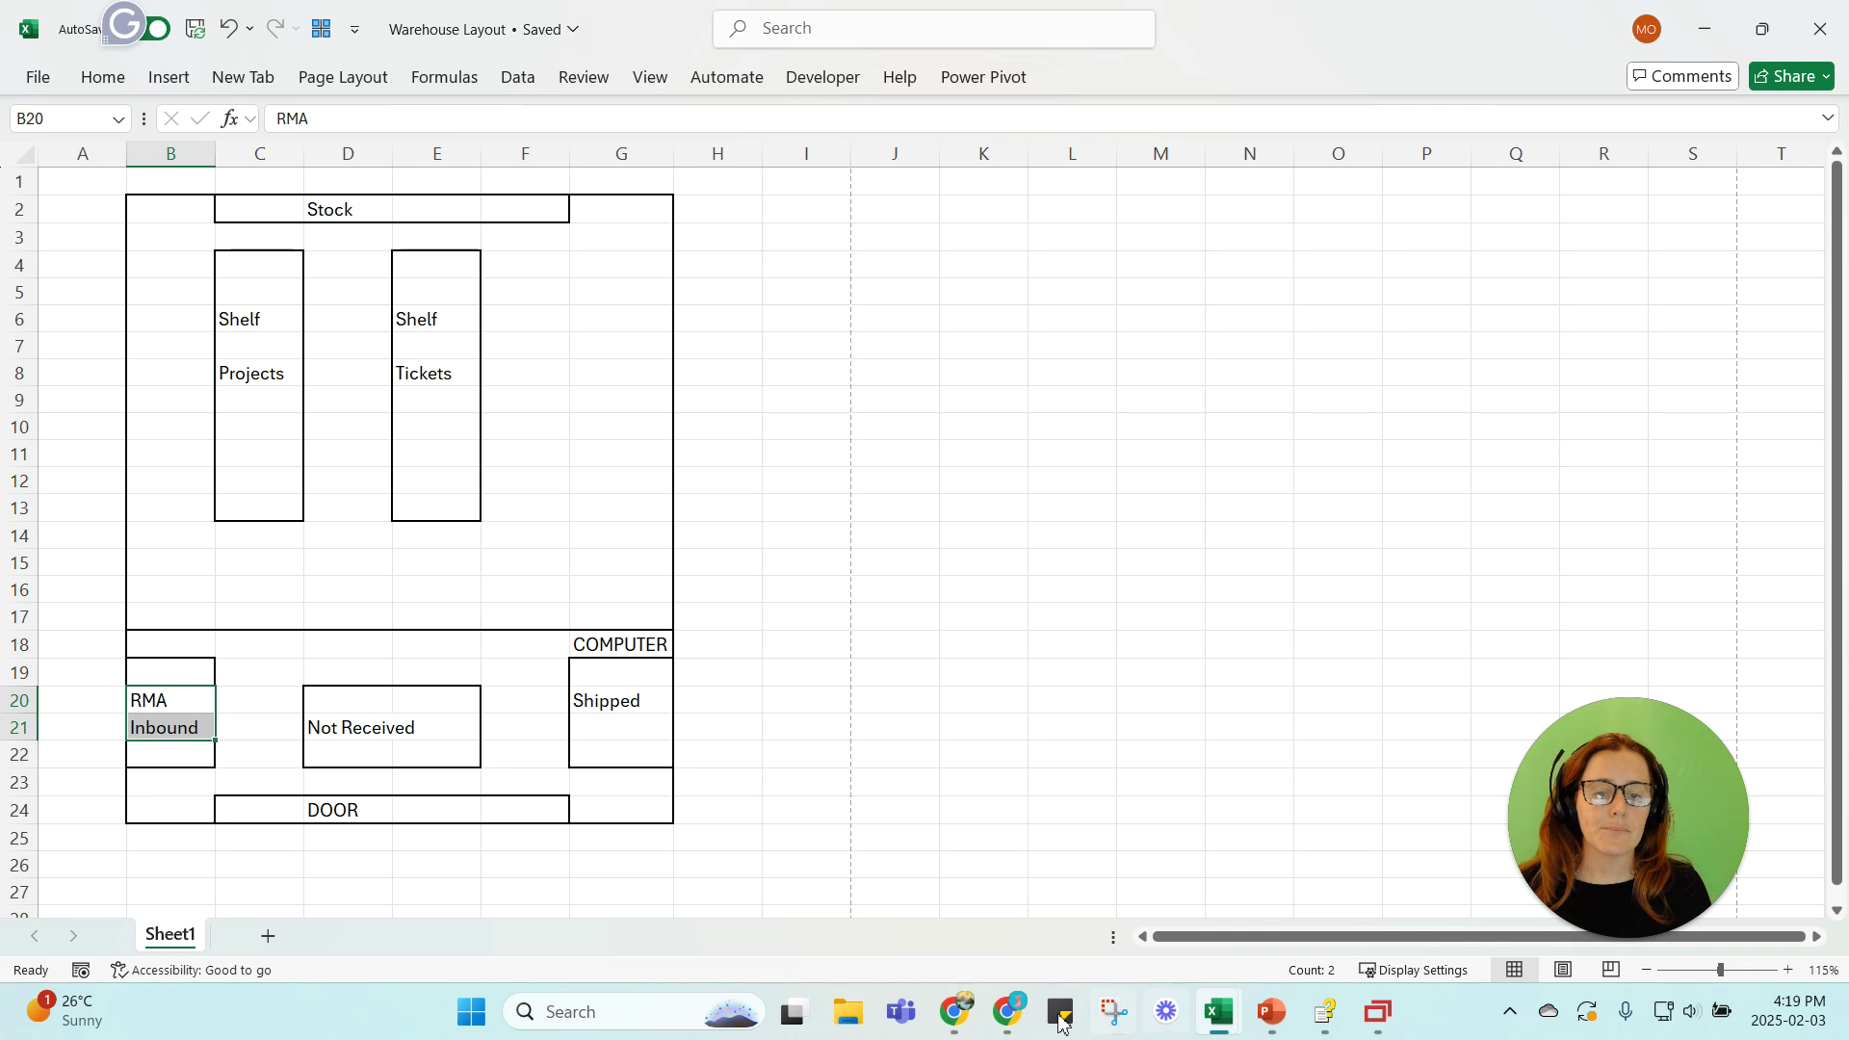
Switch back to ConnectWise in Chrome, open Procurement's Inventory Management and check the available views
mouse_move(1007, 1011)
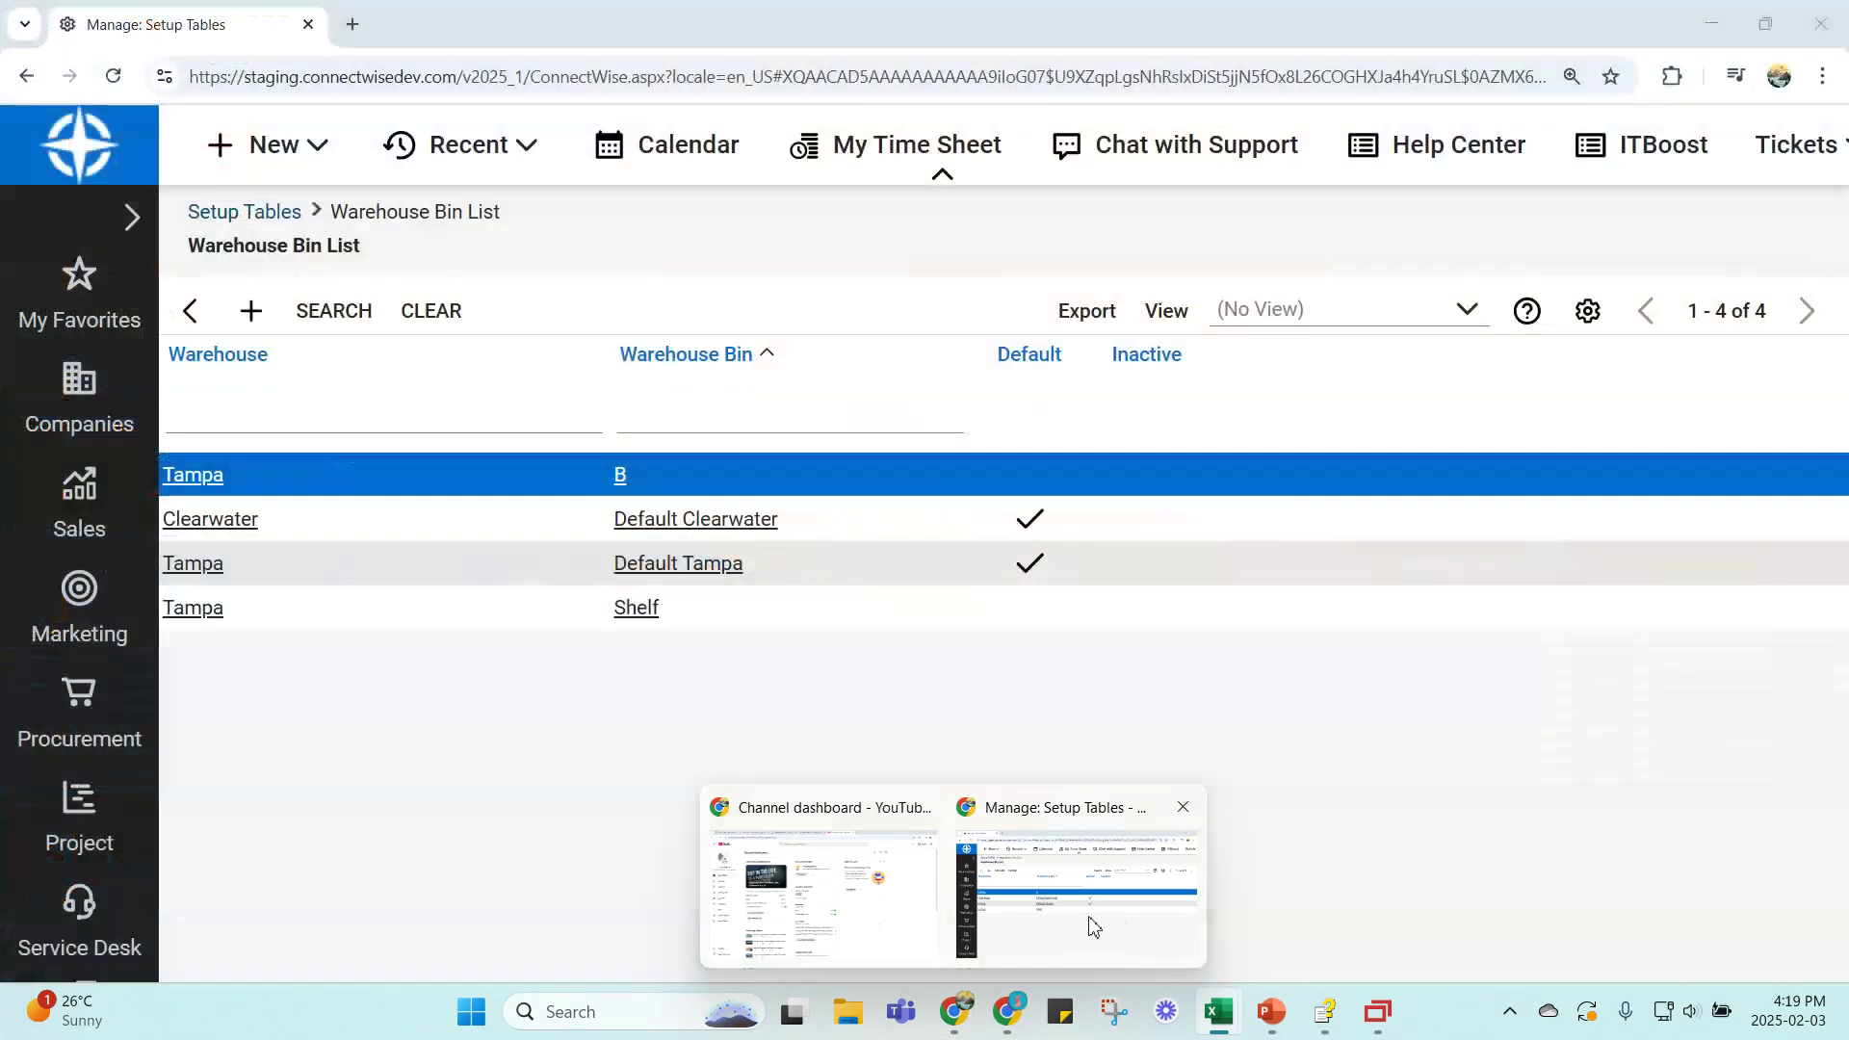
left_click(1085, 922)
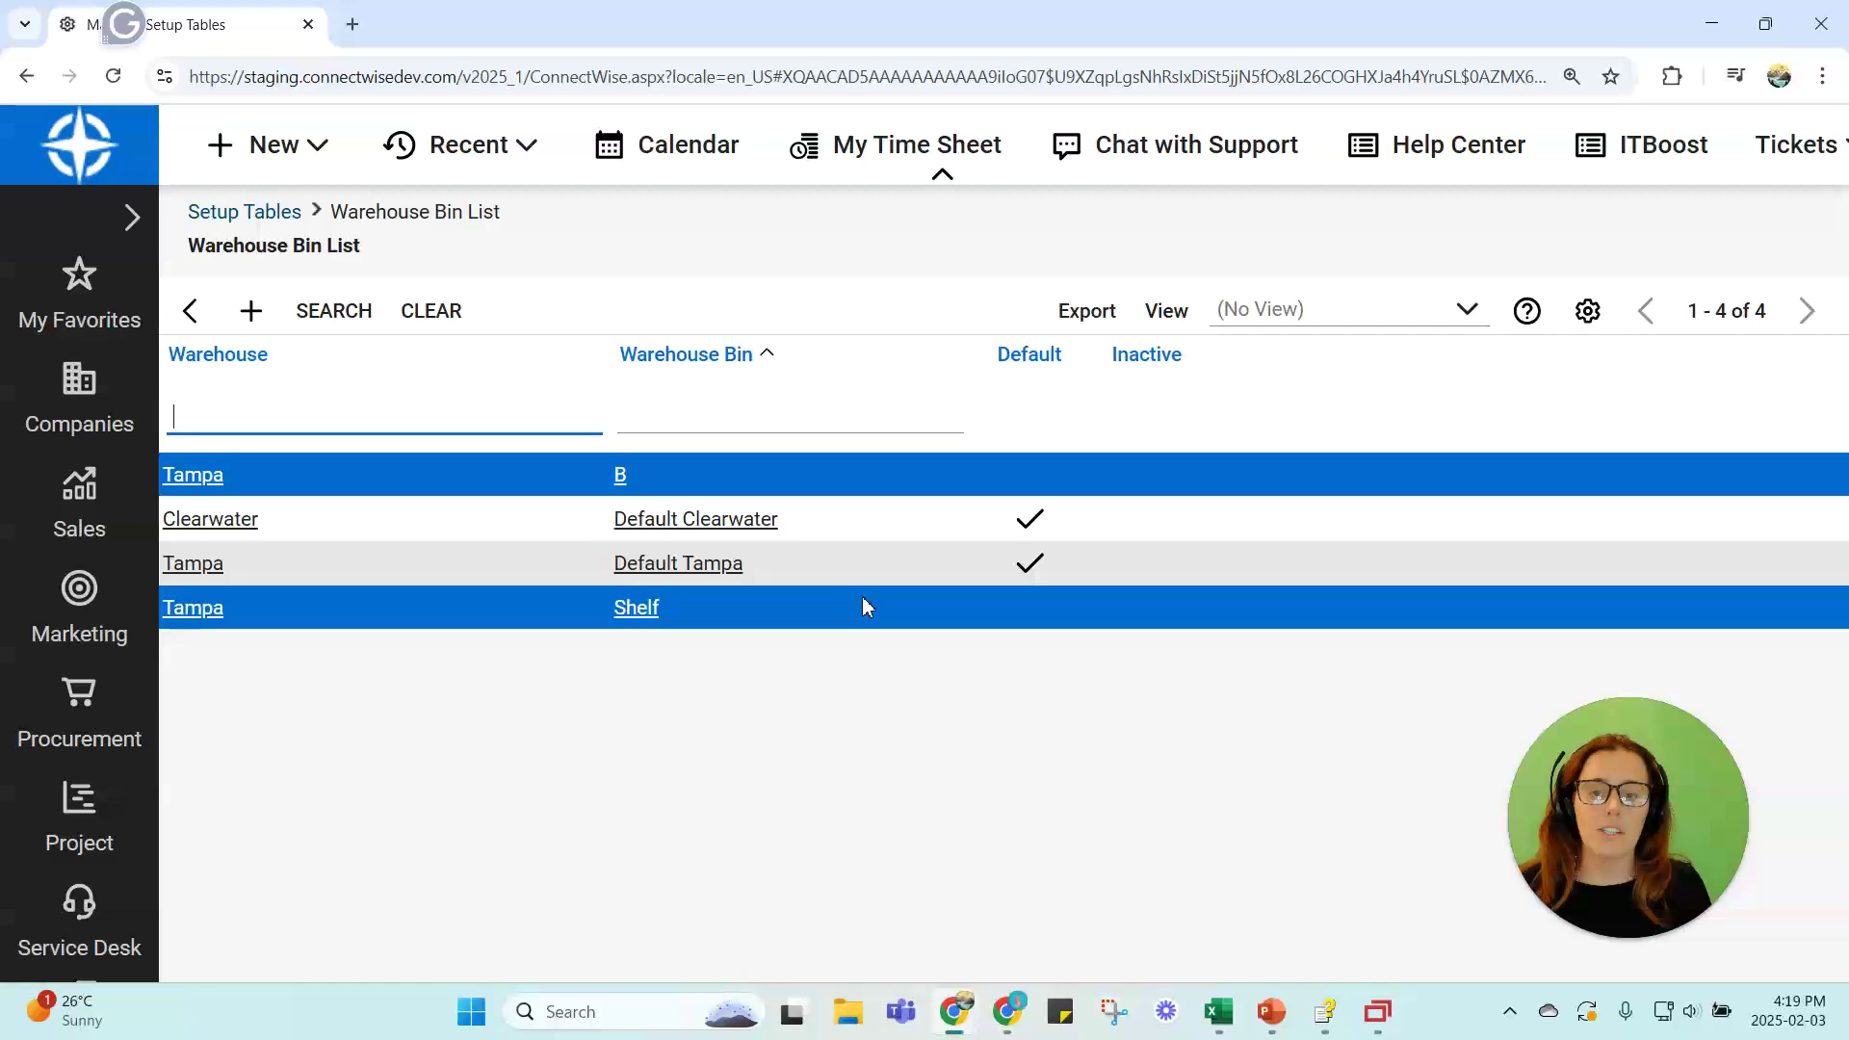
left_click(93, 713)
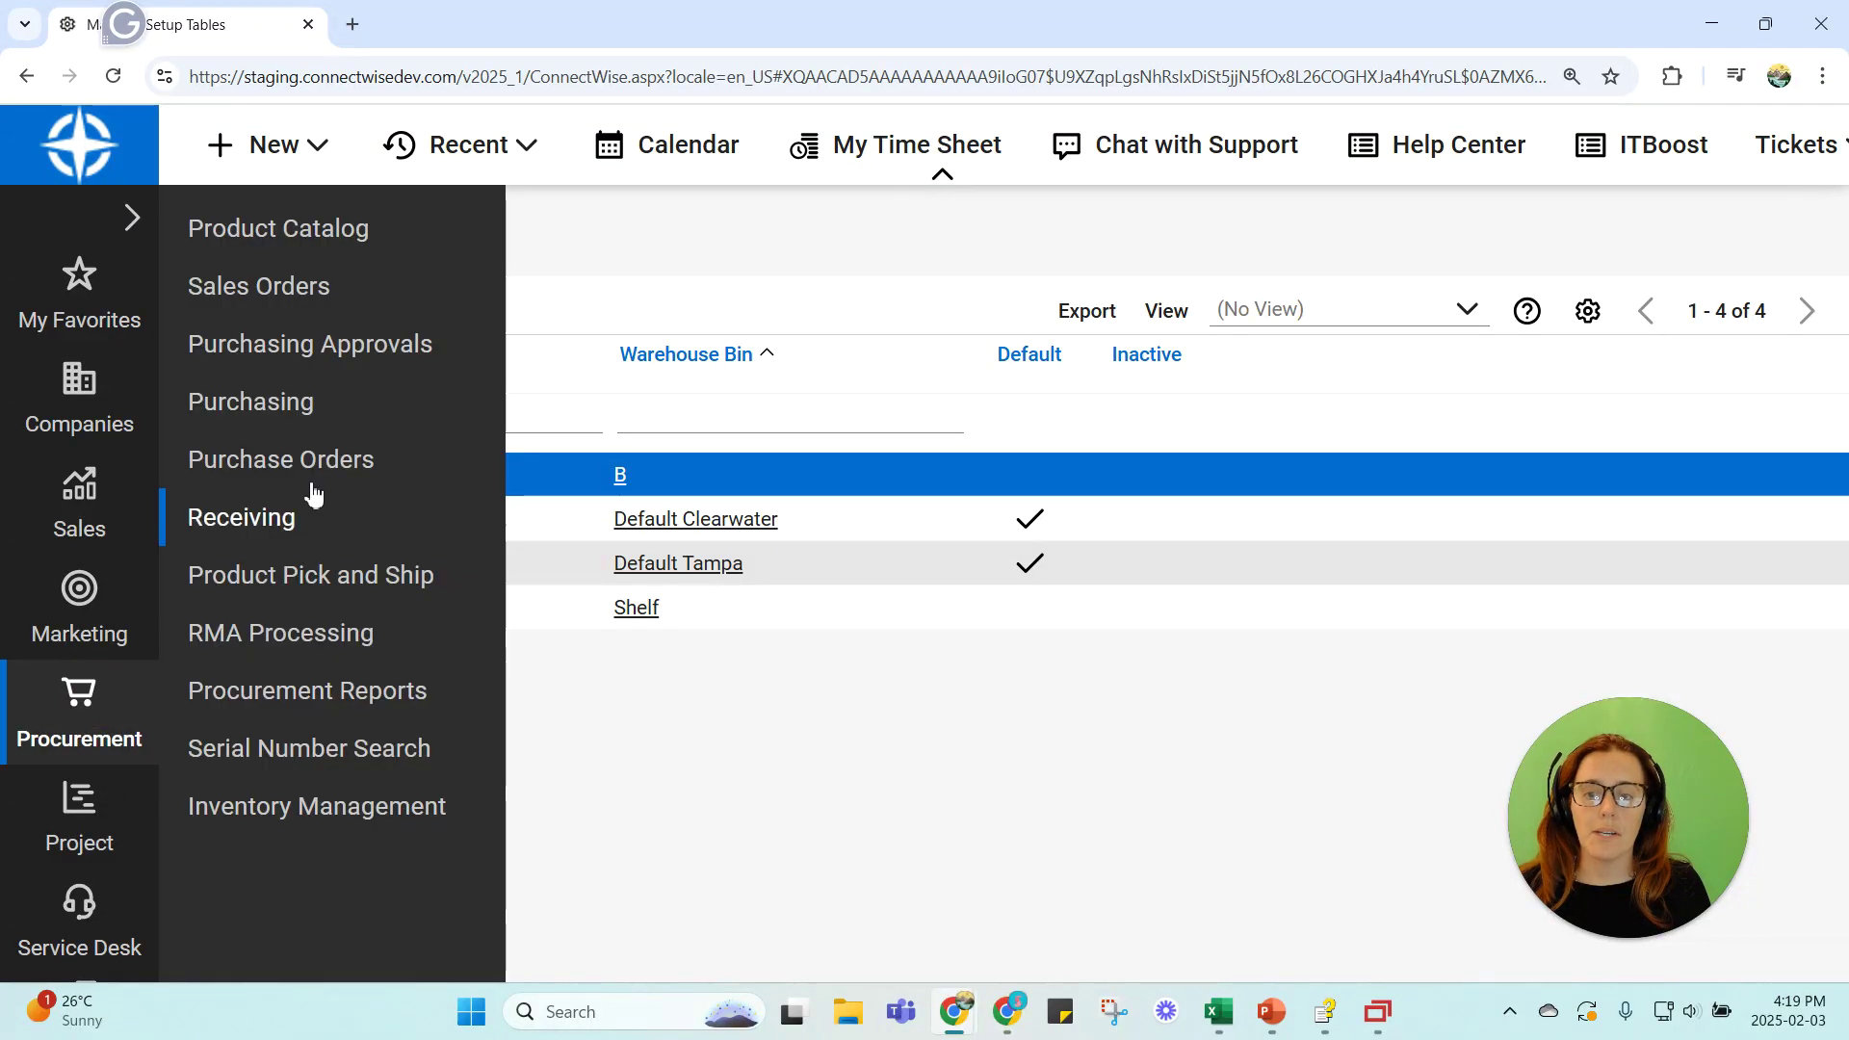
left_click(339, 823)
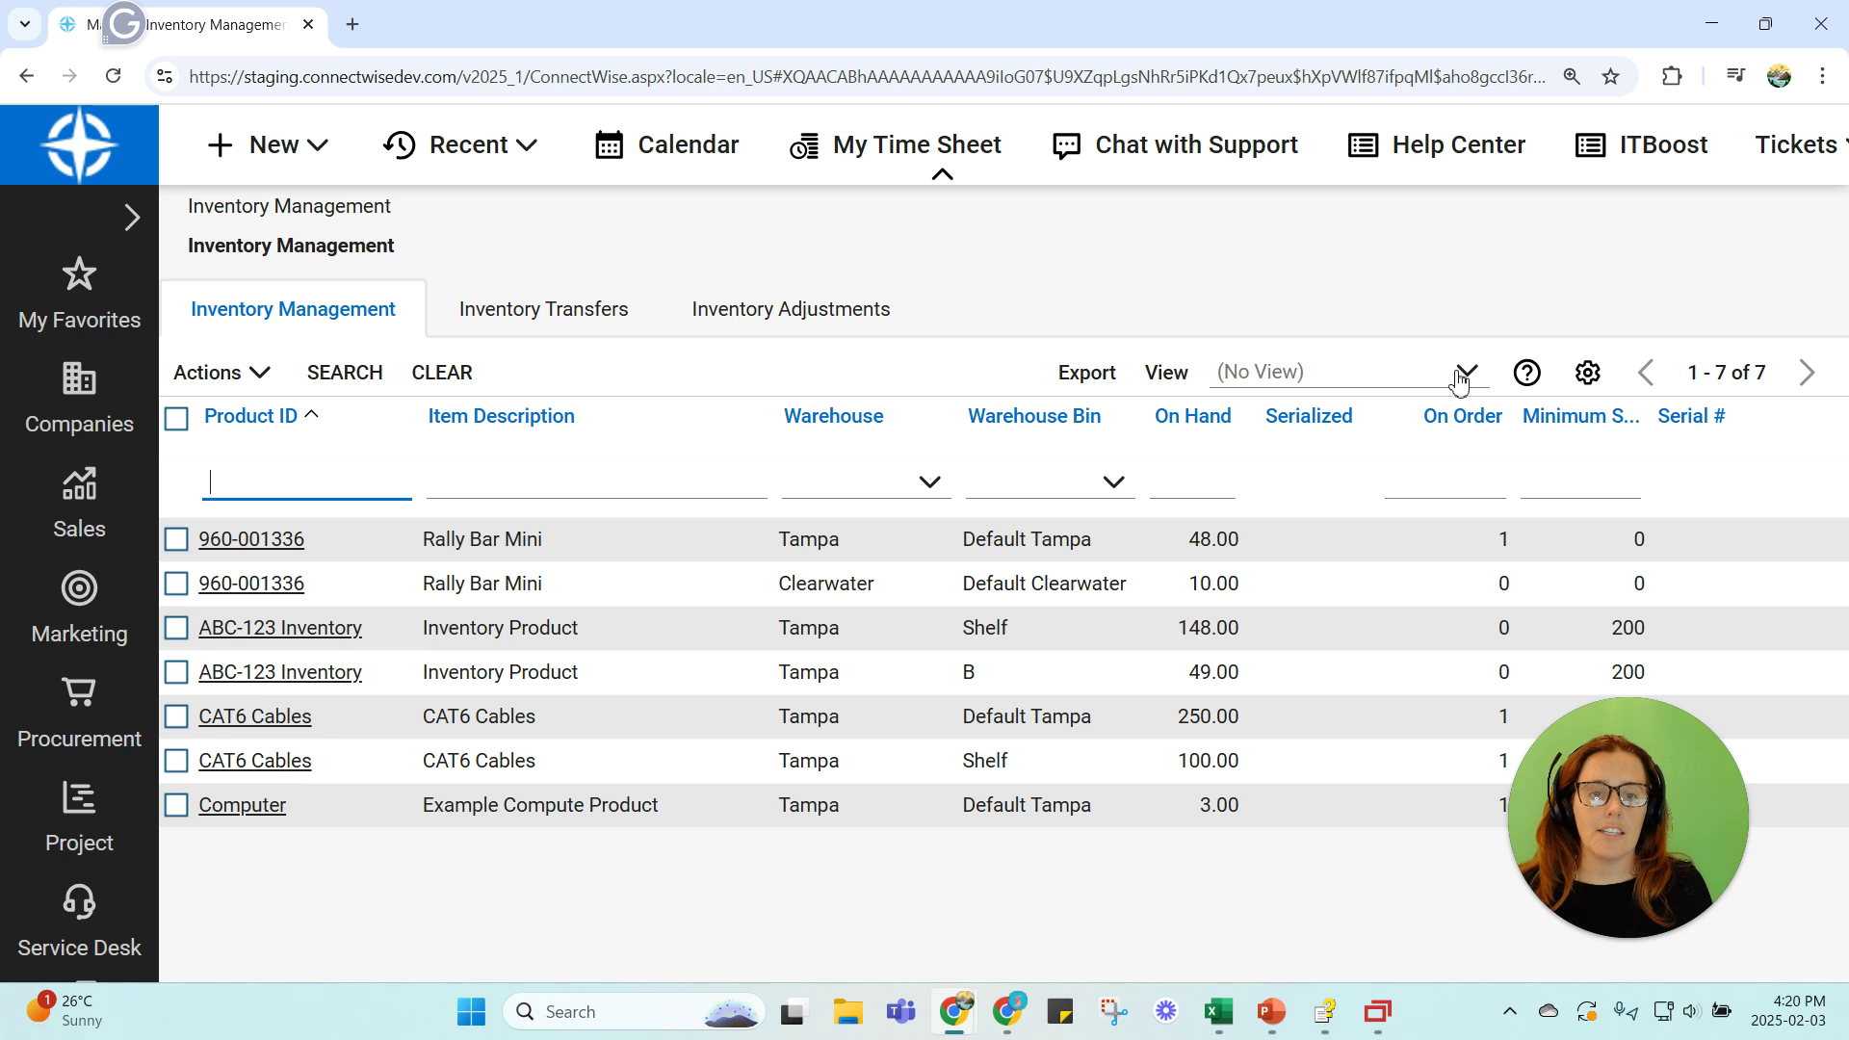
left_click(1465, 375)
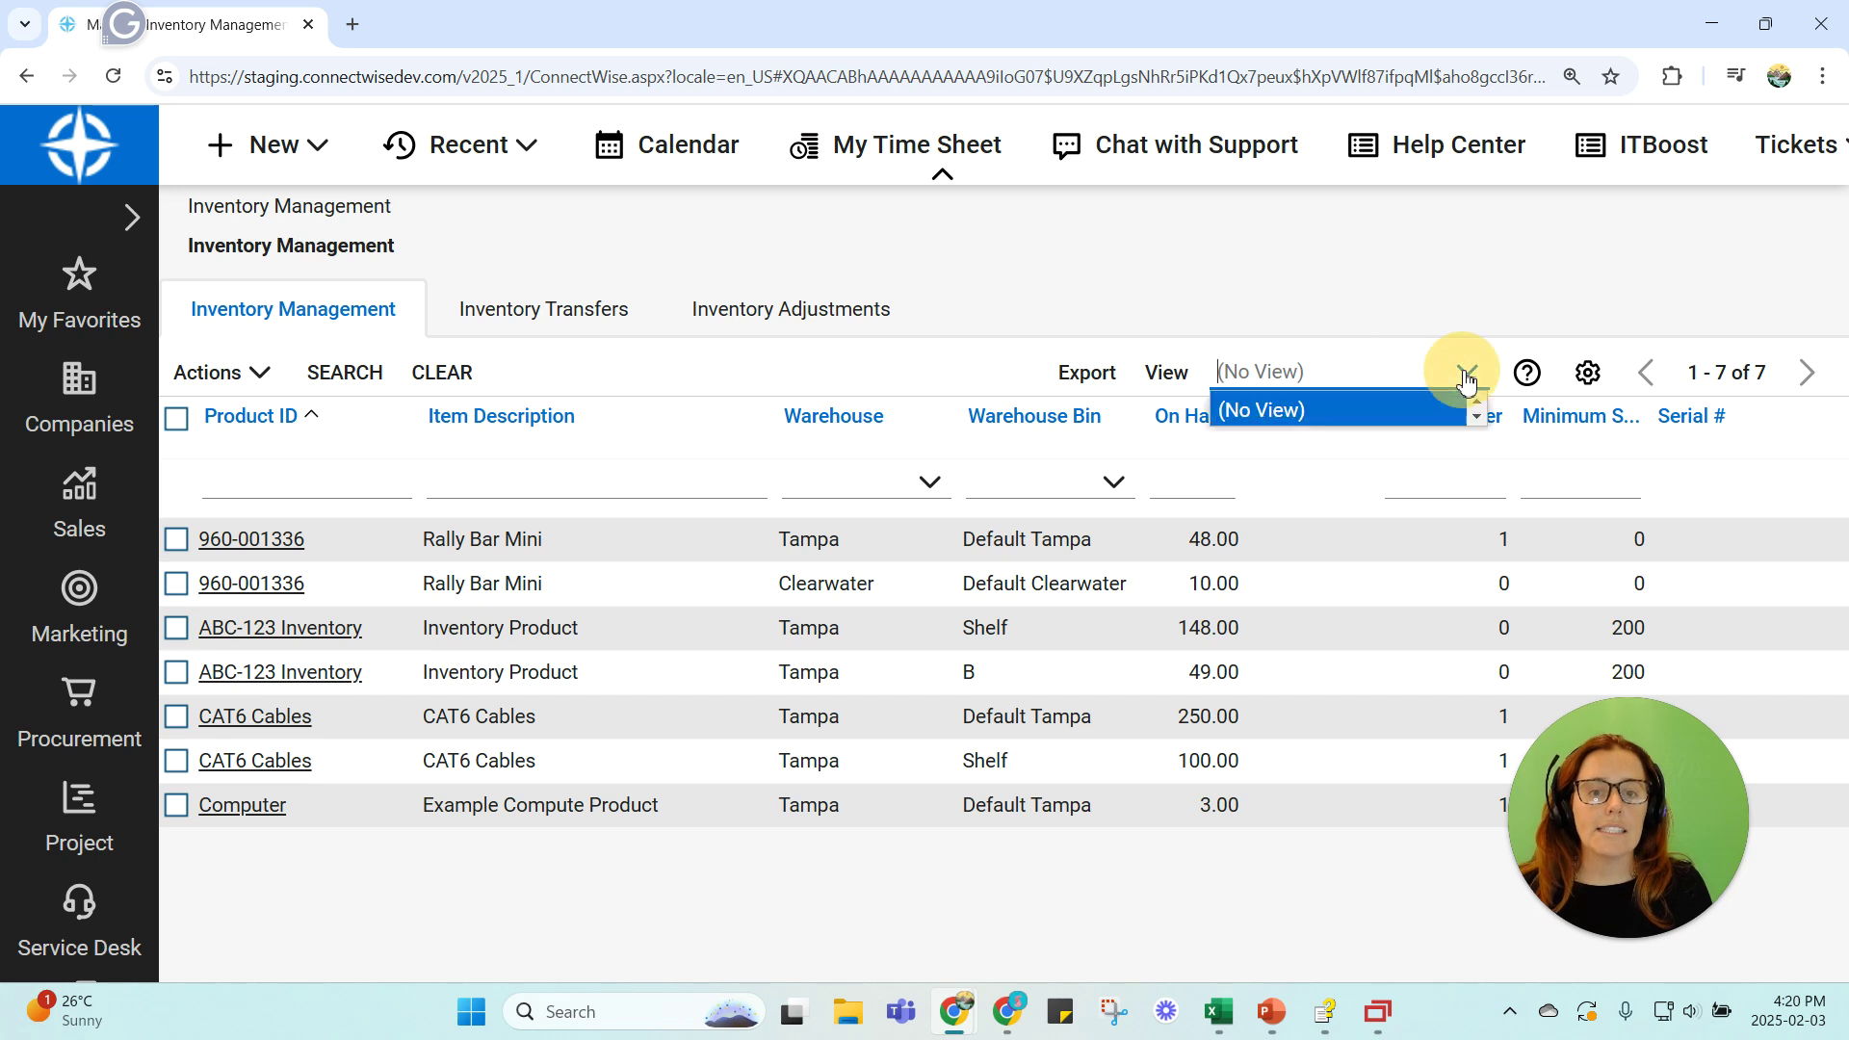
left_click(1394, 291)
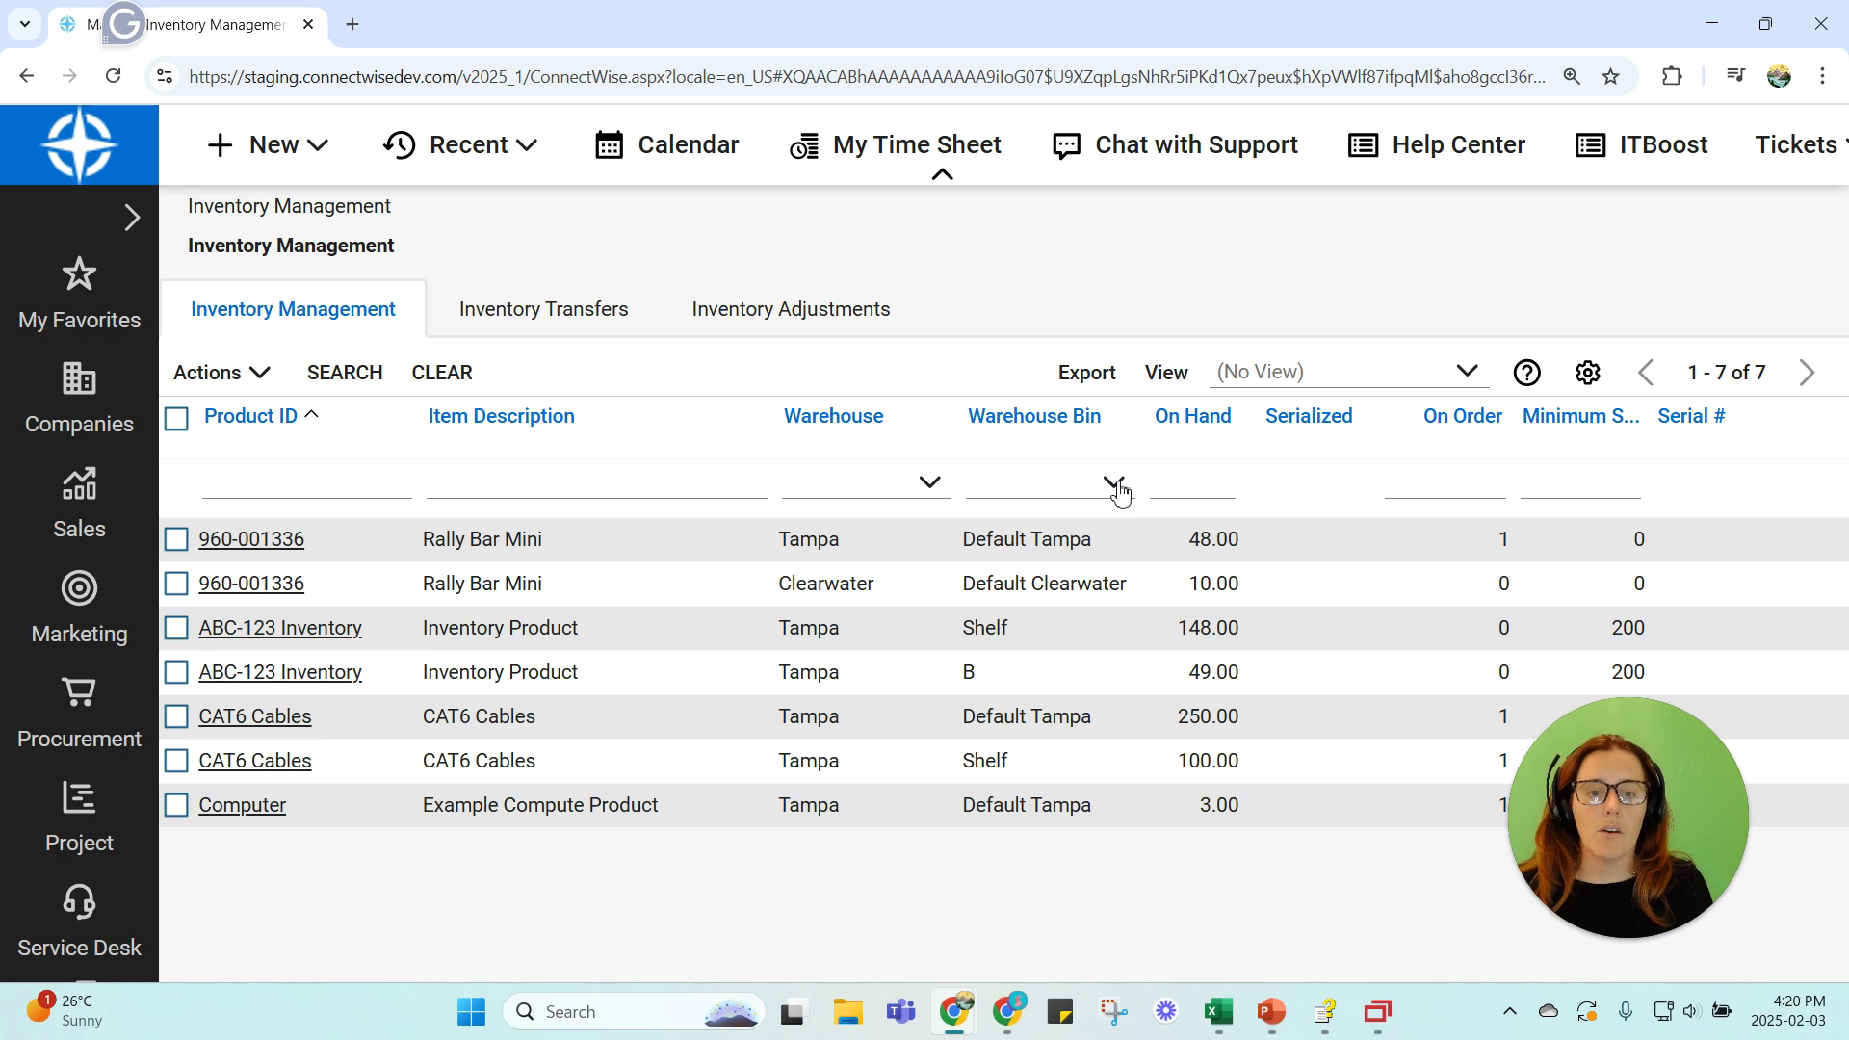
Start a new custom inventory view named Default and share it
left_click(1168, 374)
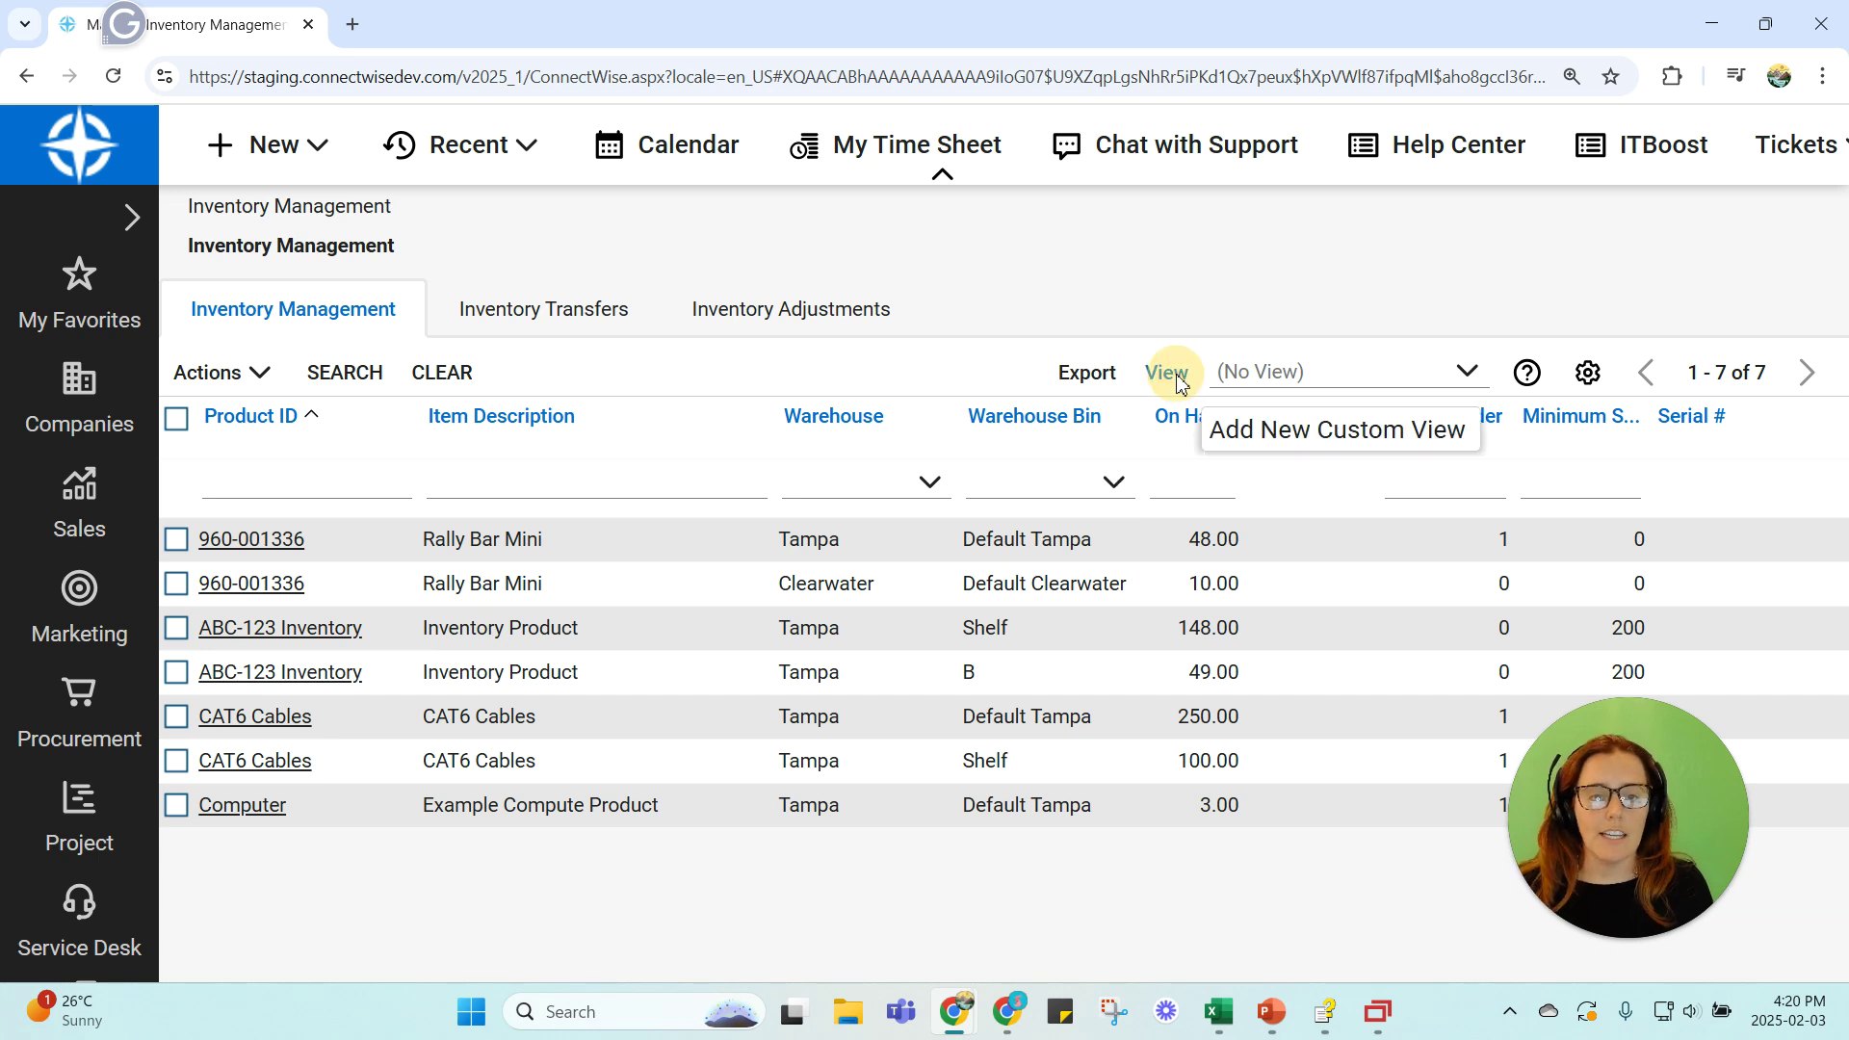
left_click(428, 204)
type("Default")
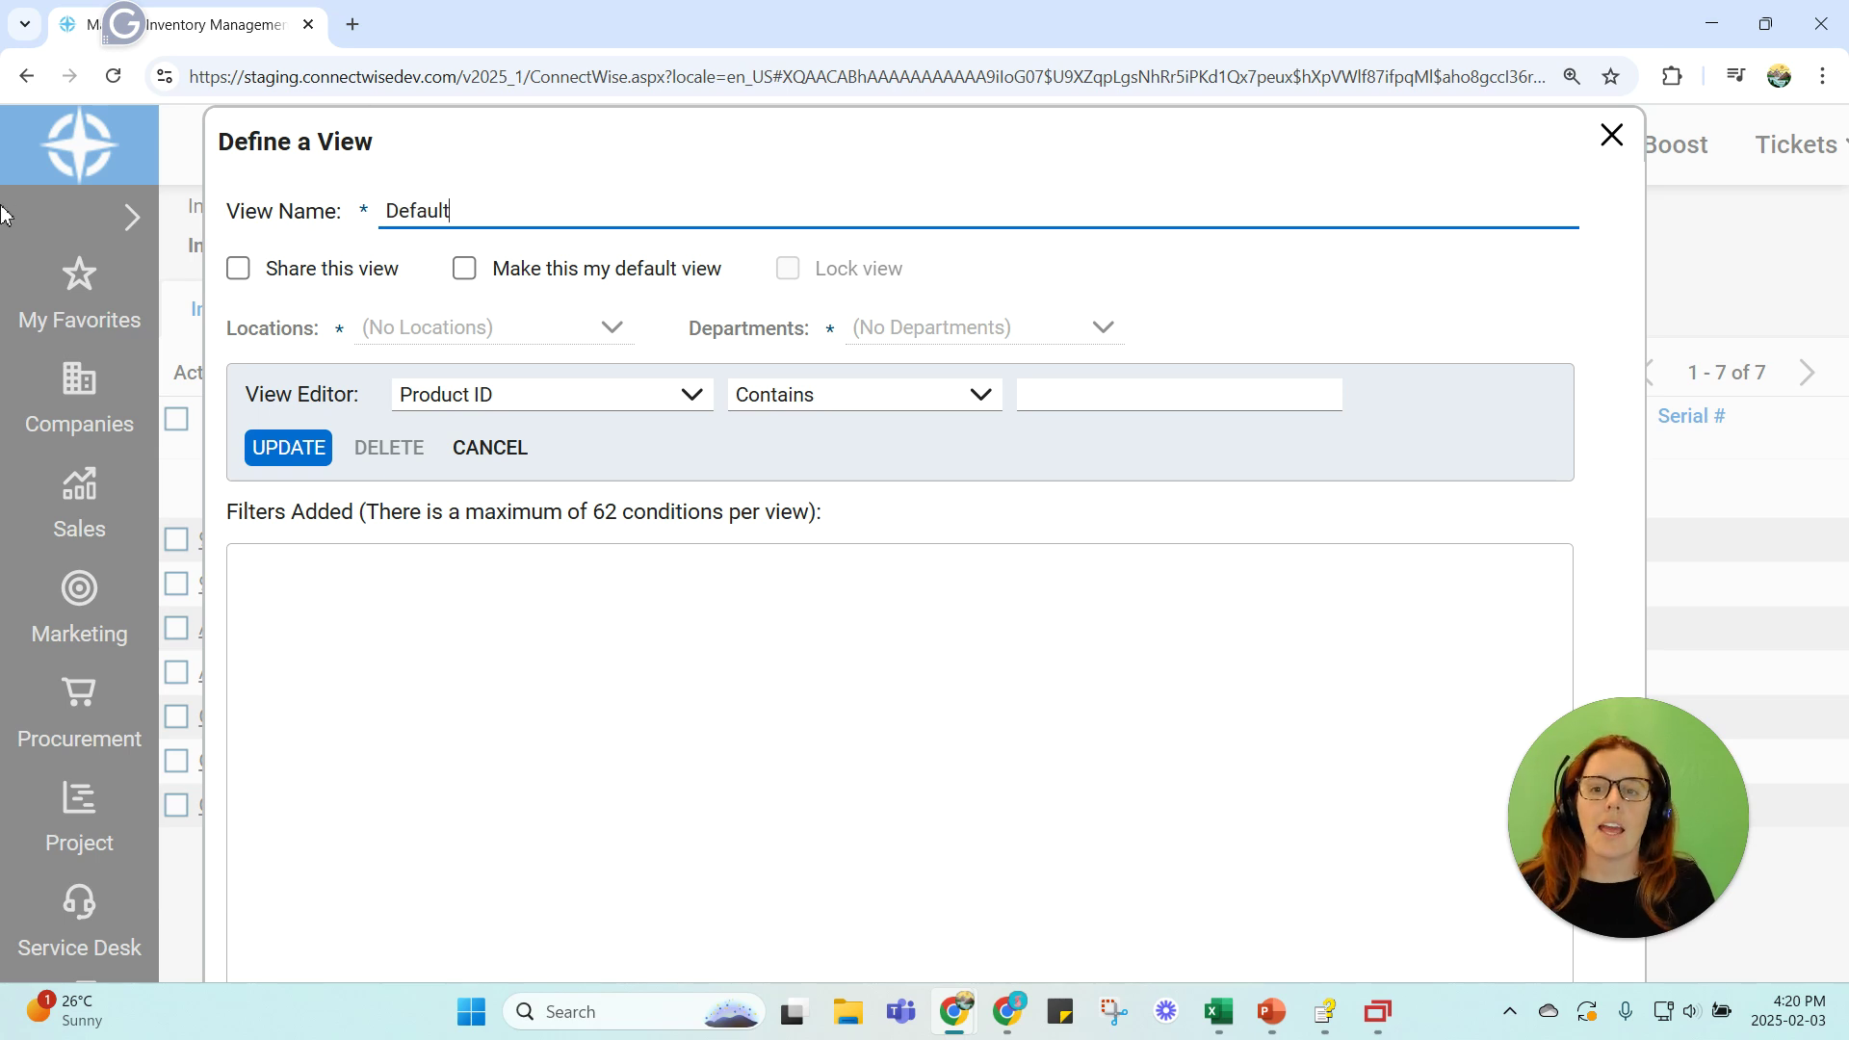
left_click(320, 271)
Add a filter to the view where Warehouse Bin contains Default
left_click(693, 394)
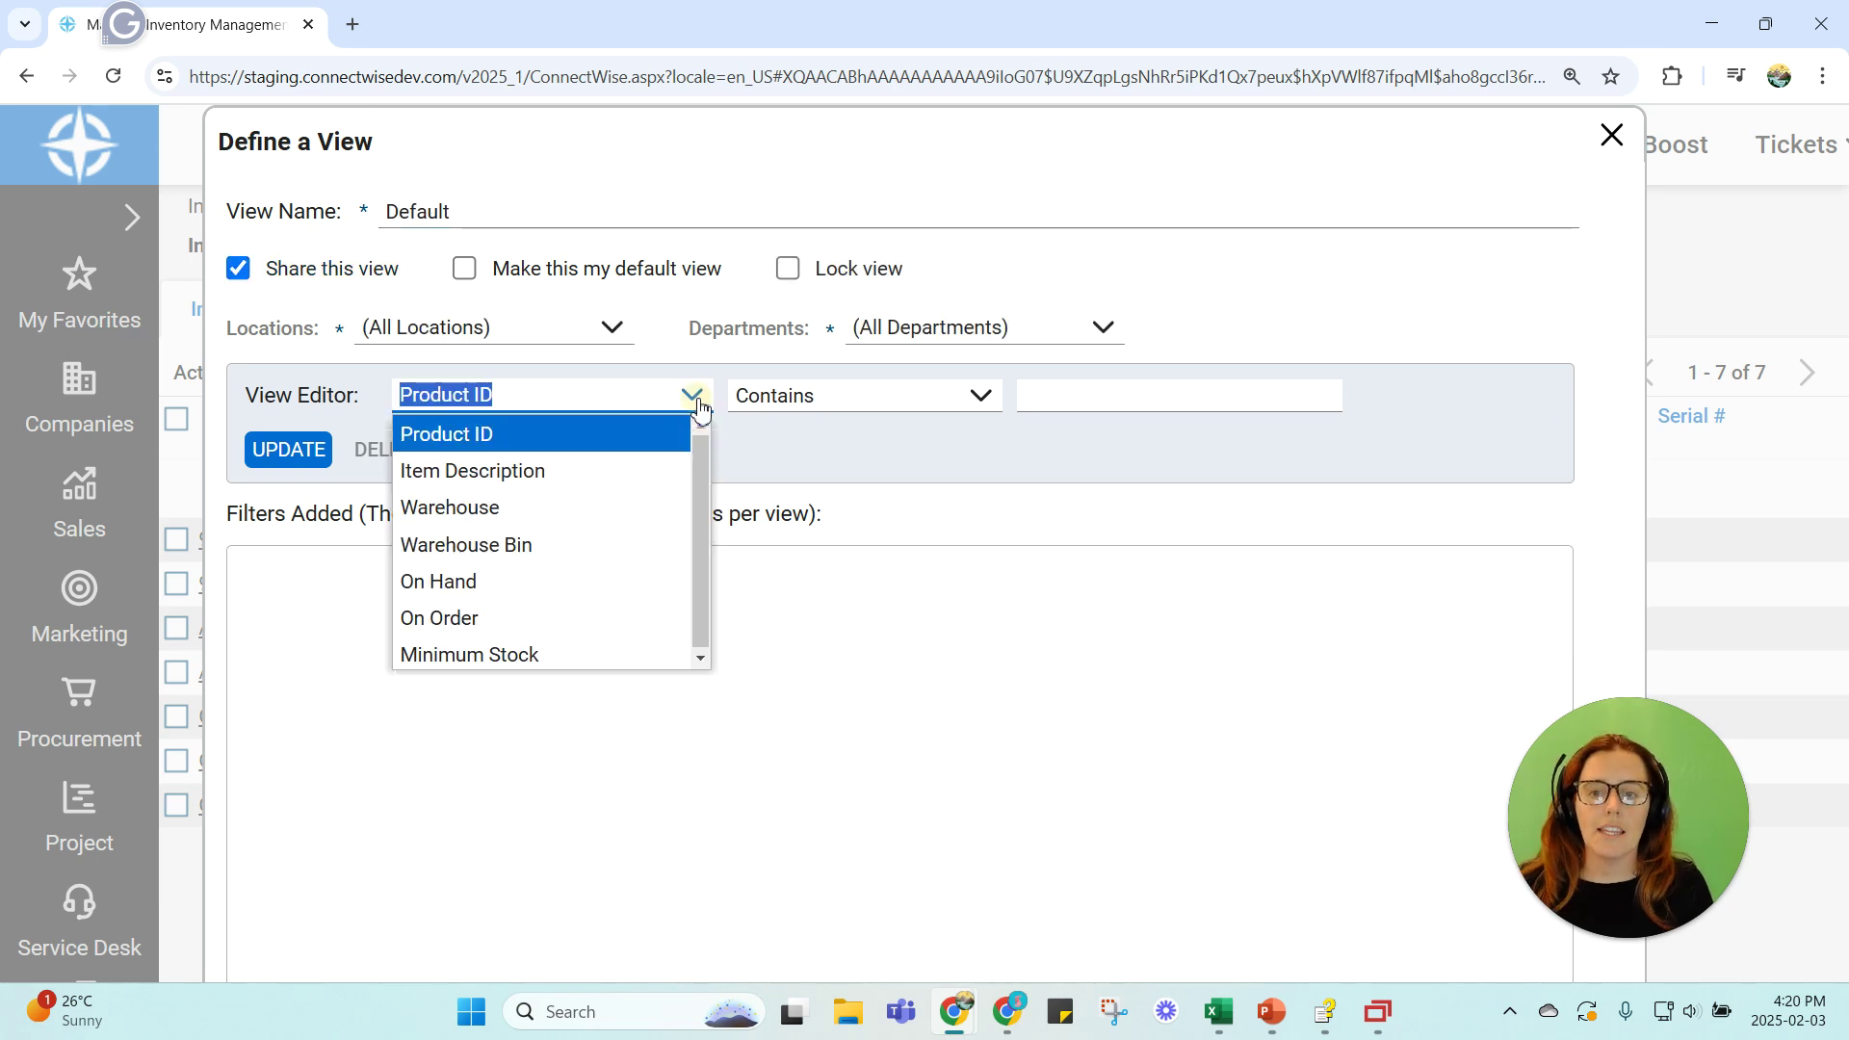
left_click(598, 546)
left_click(1117, 396)
type("Default")
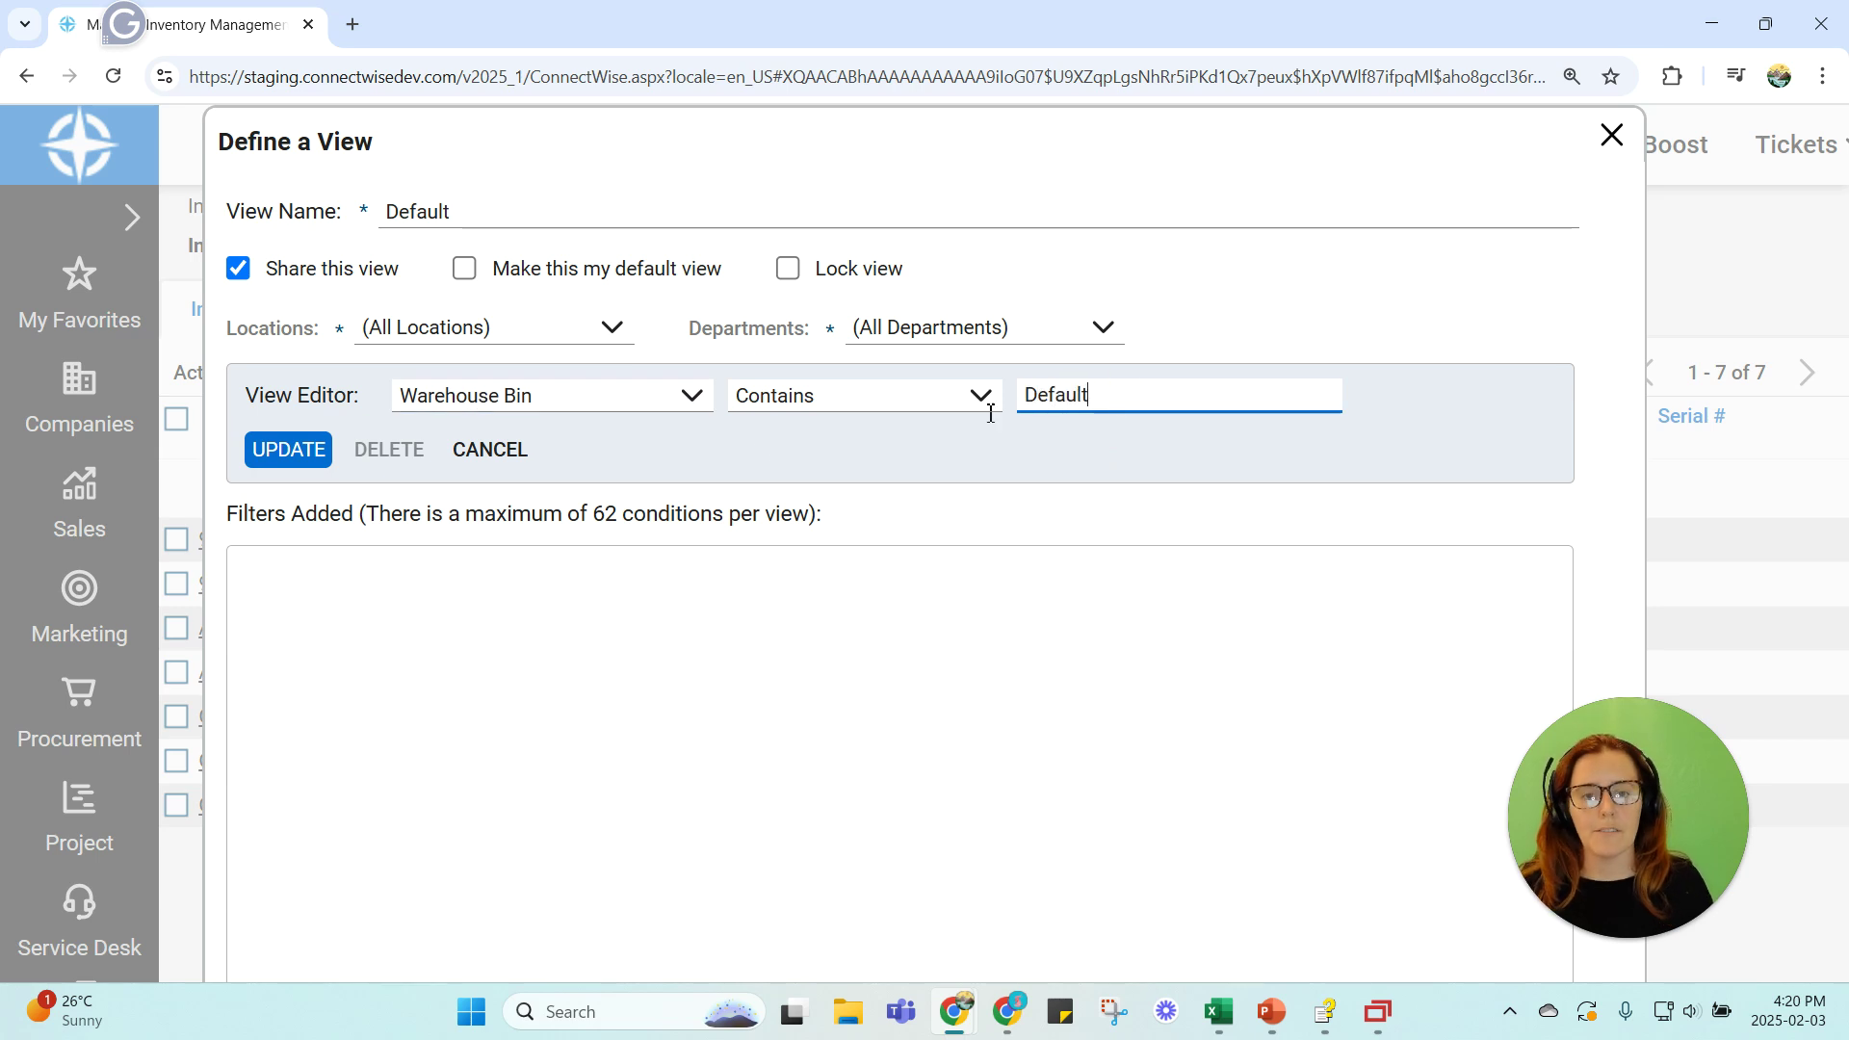
left_click(304, 449)
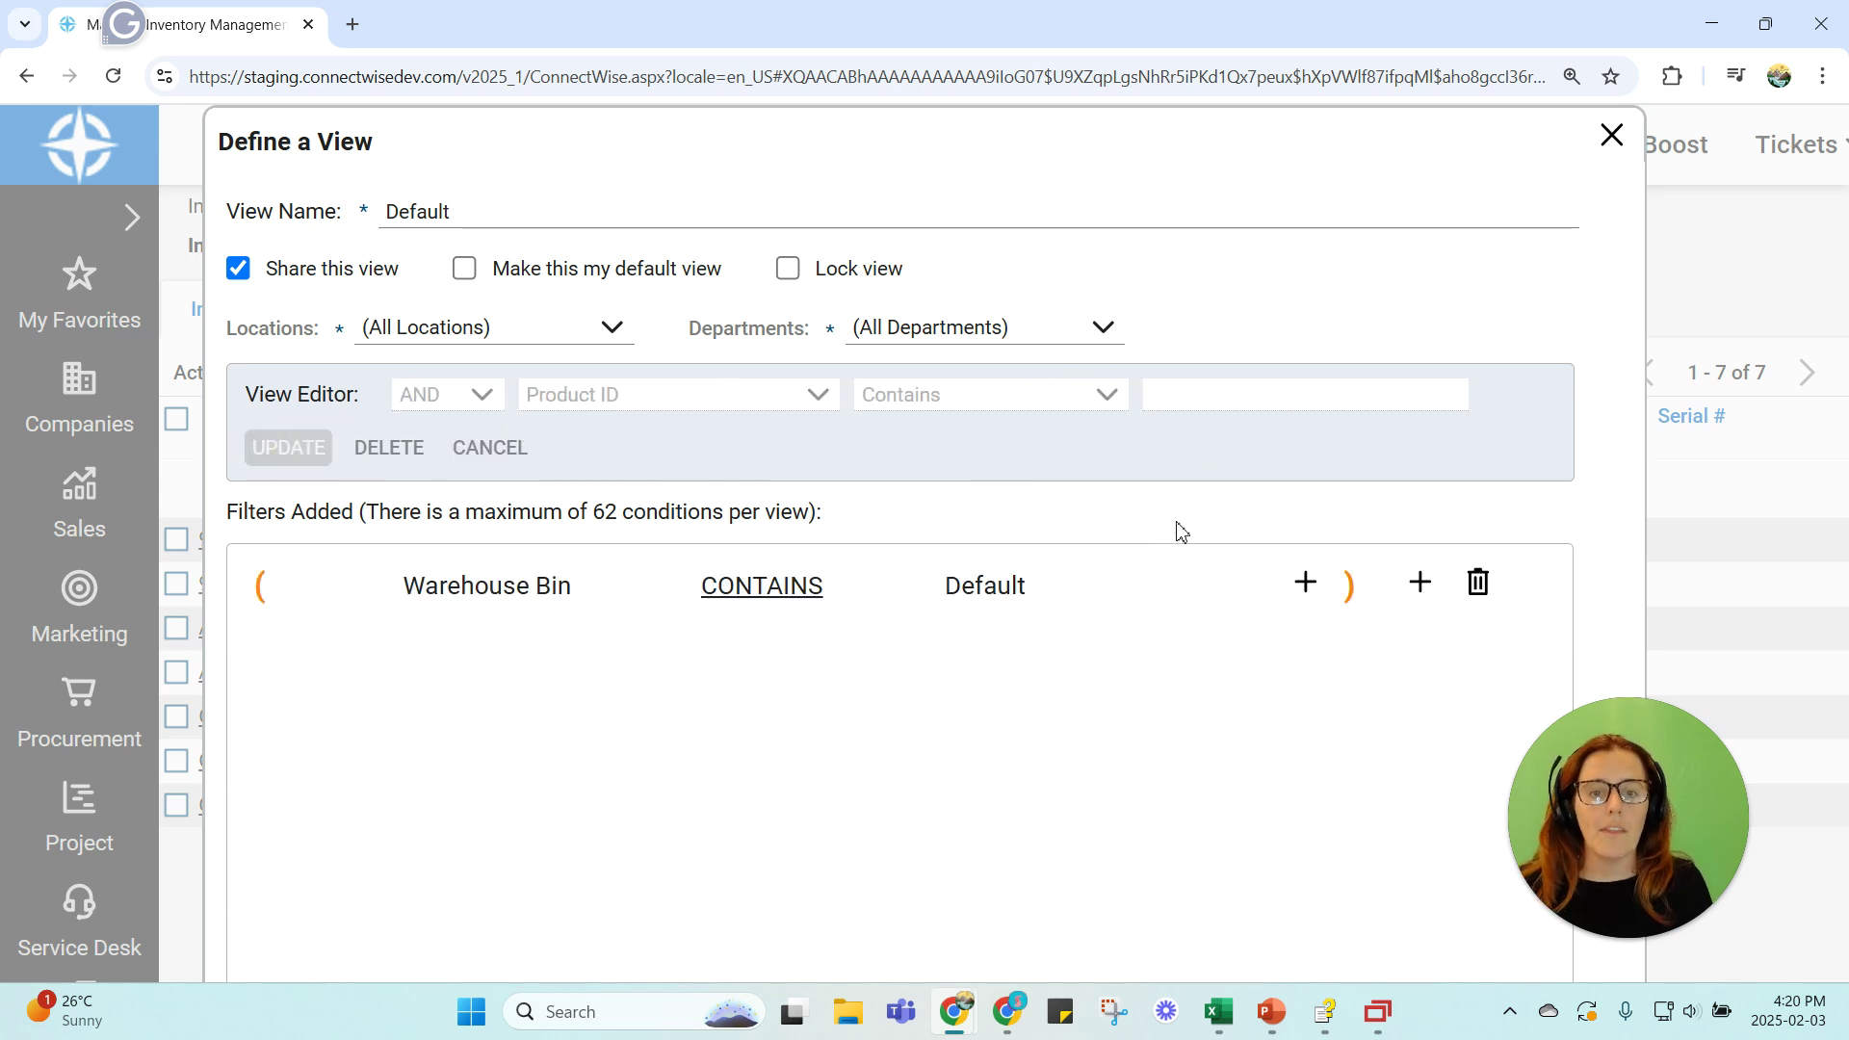
key("ctrl+minus")
key("ctrl+minus")
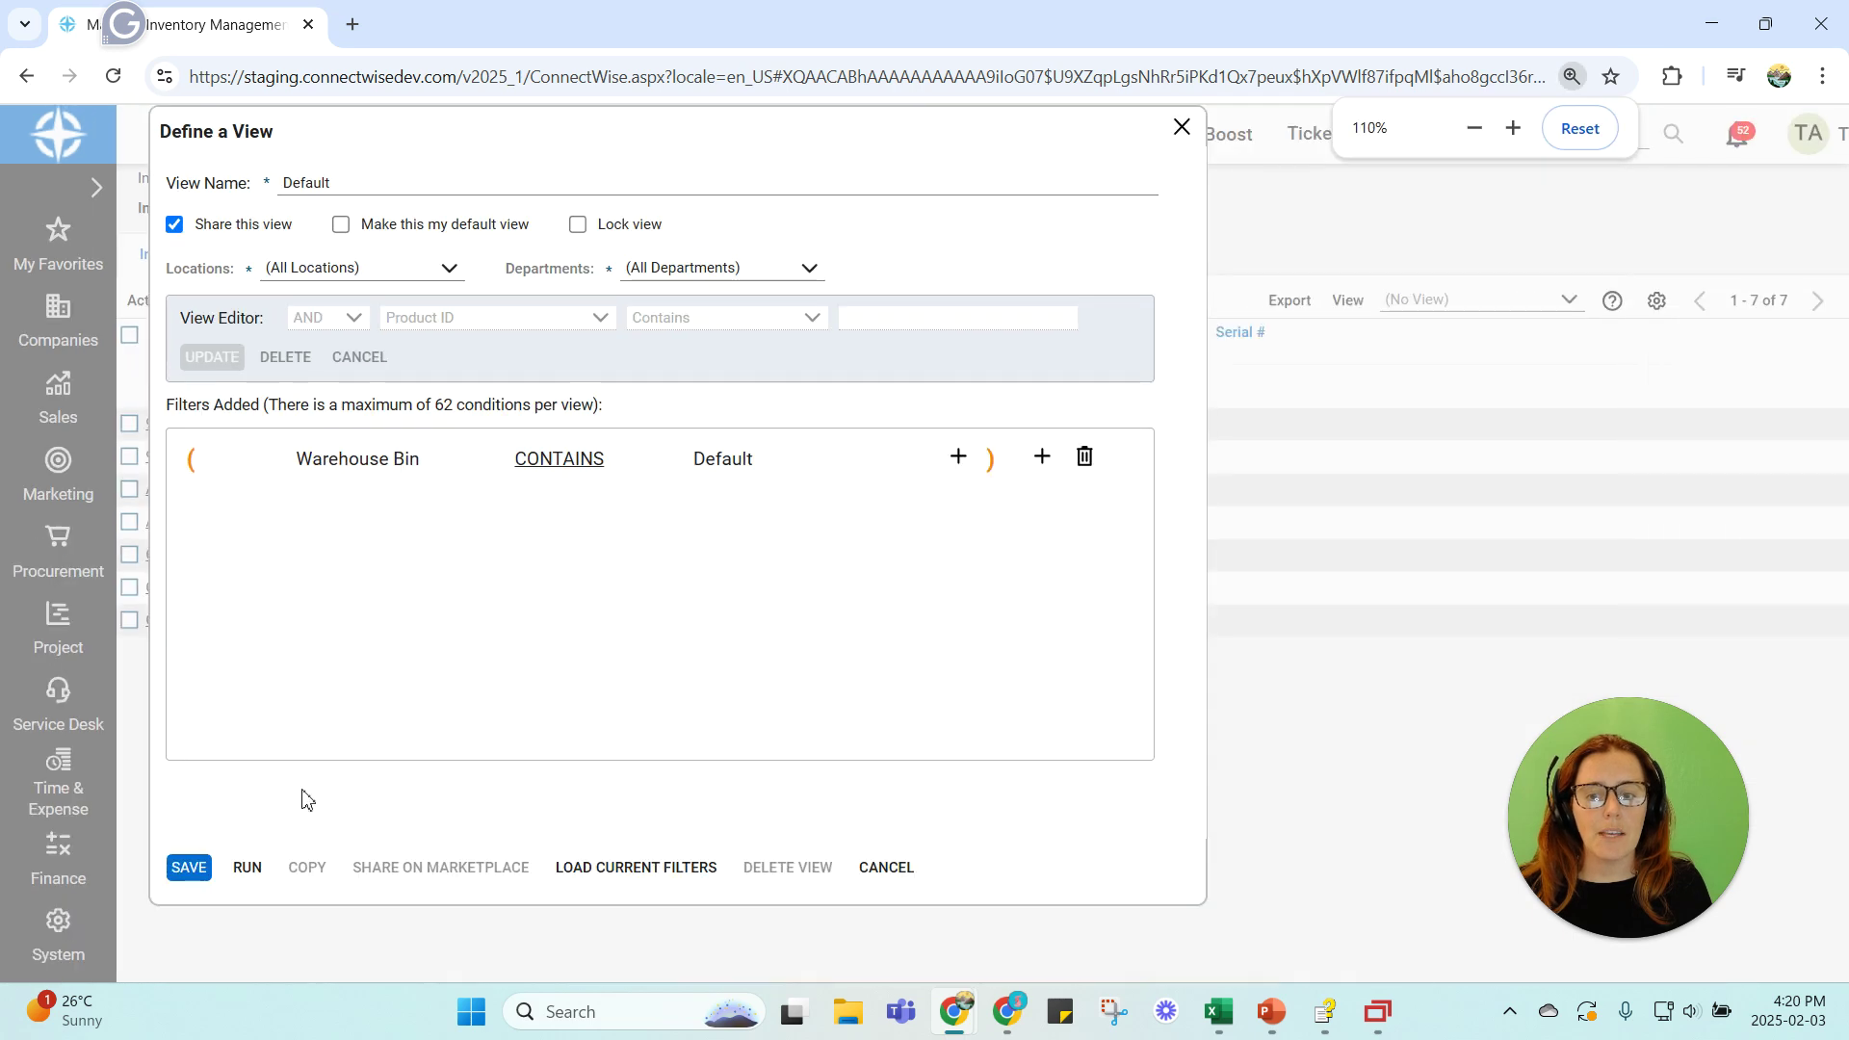
Save the Default inventory view, then switch to the Warehouse Layout workbook in Excel and highlight the Not Received area
left_click(192, 872)
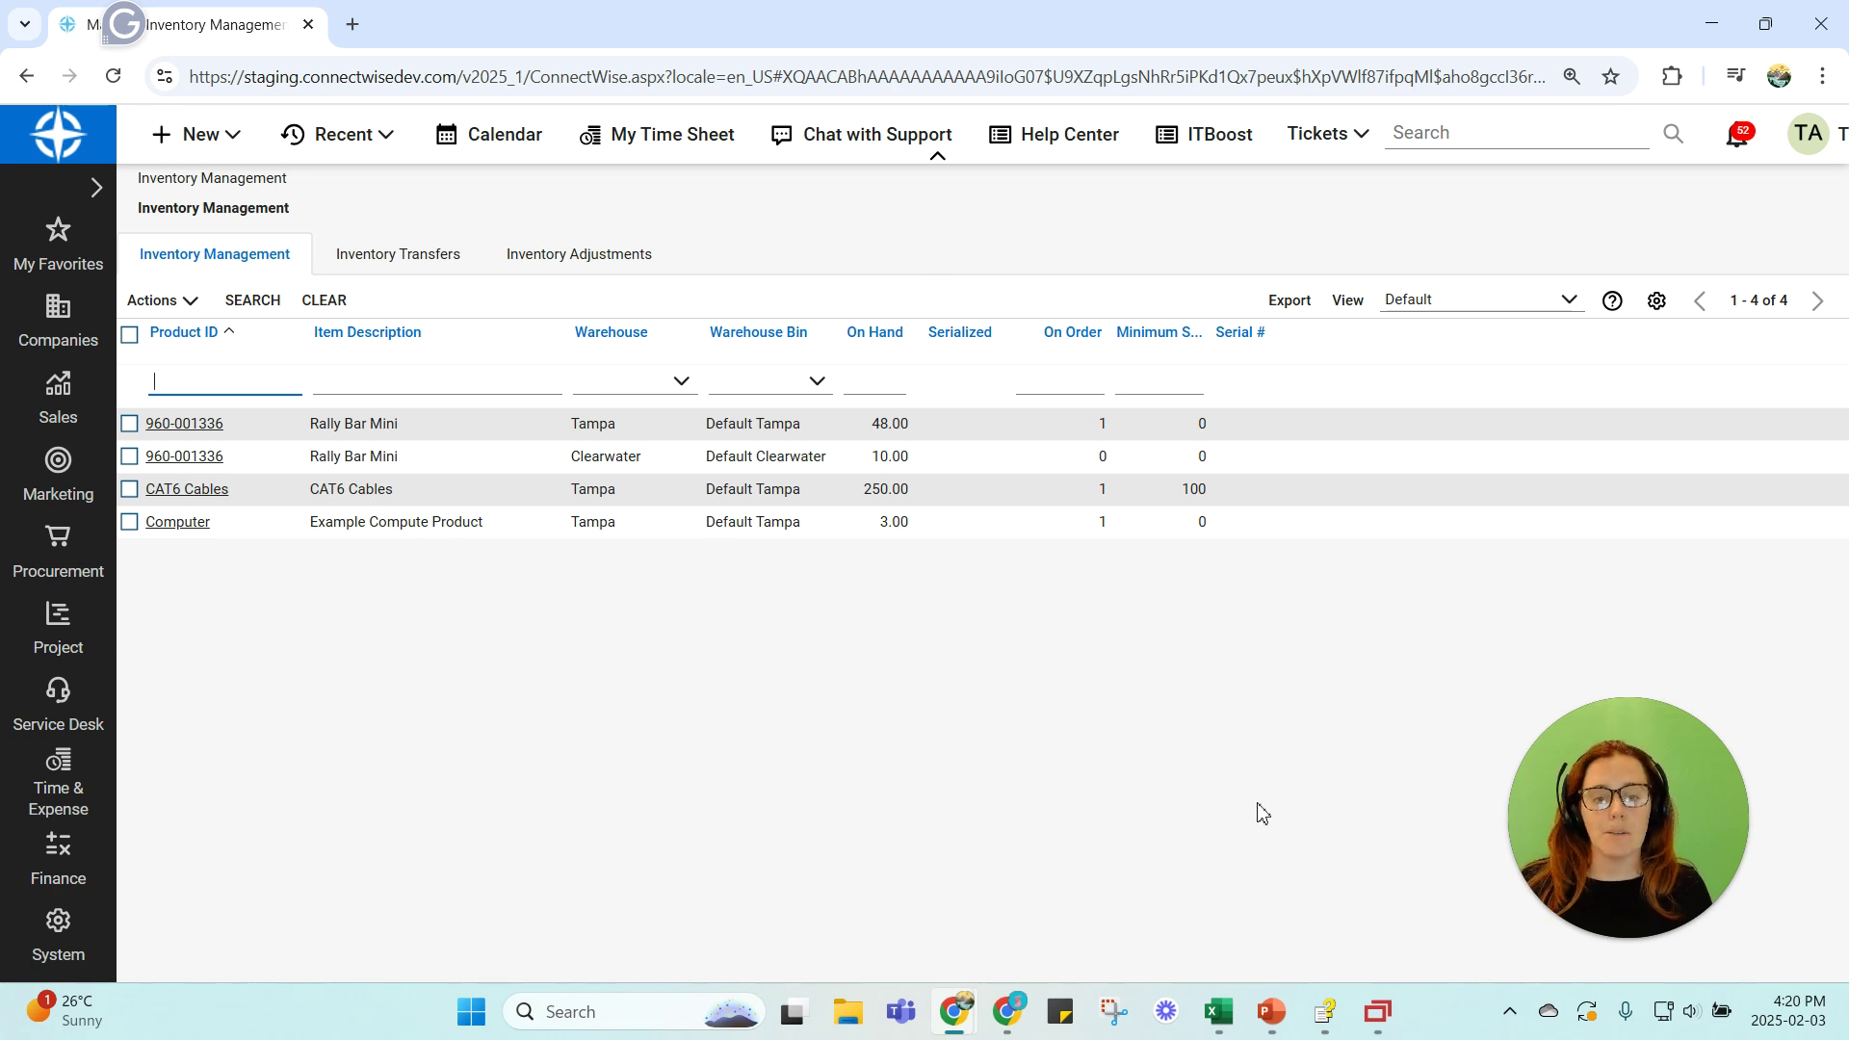
mouse_move(1218, 1011)
left_click(1105, 909)
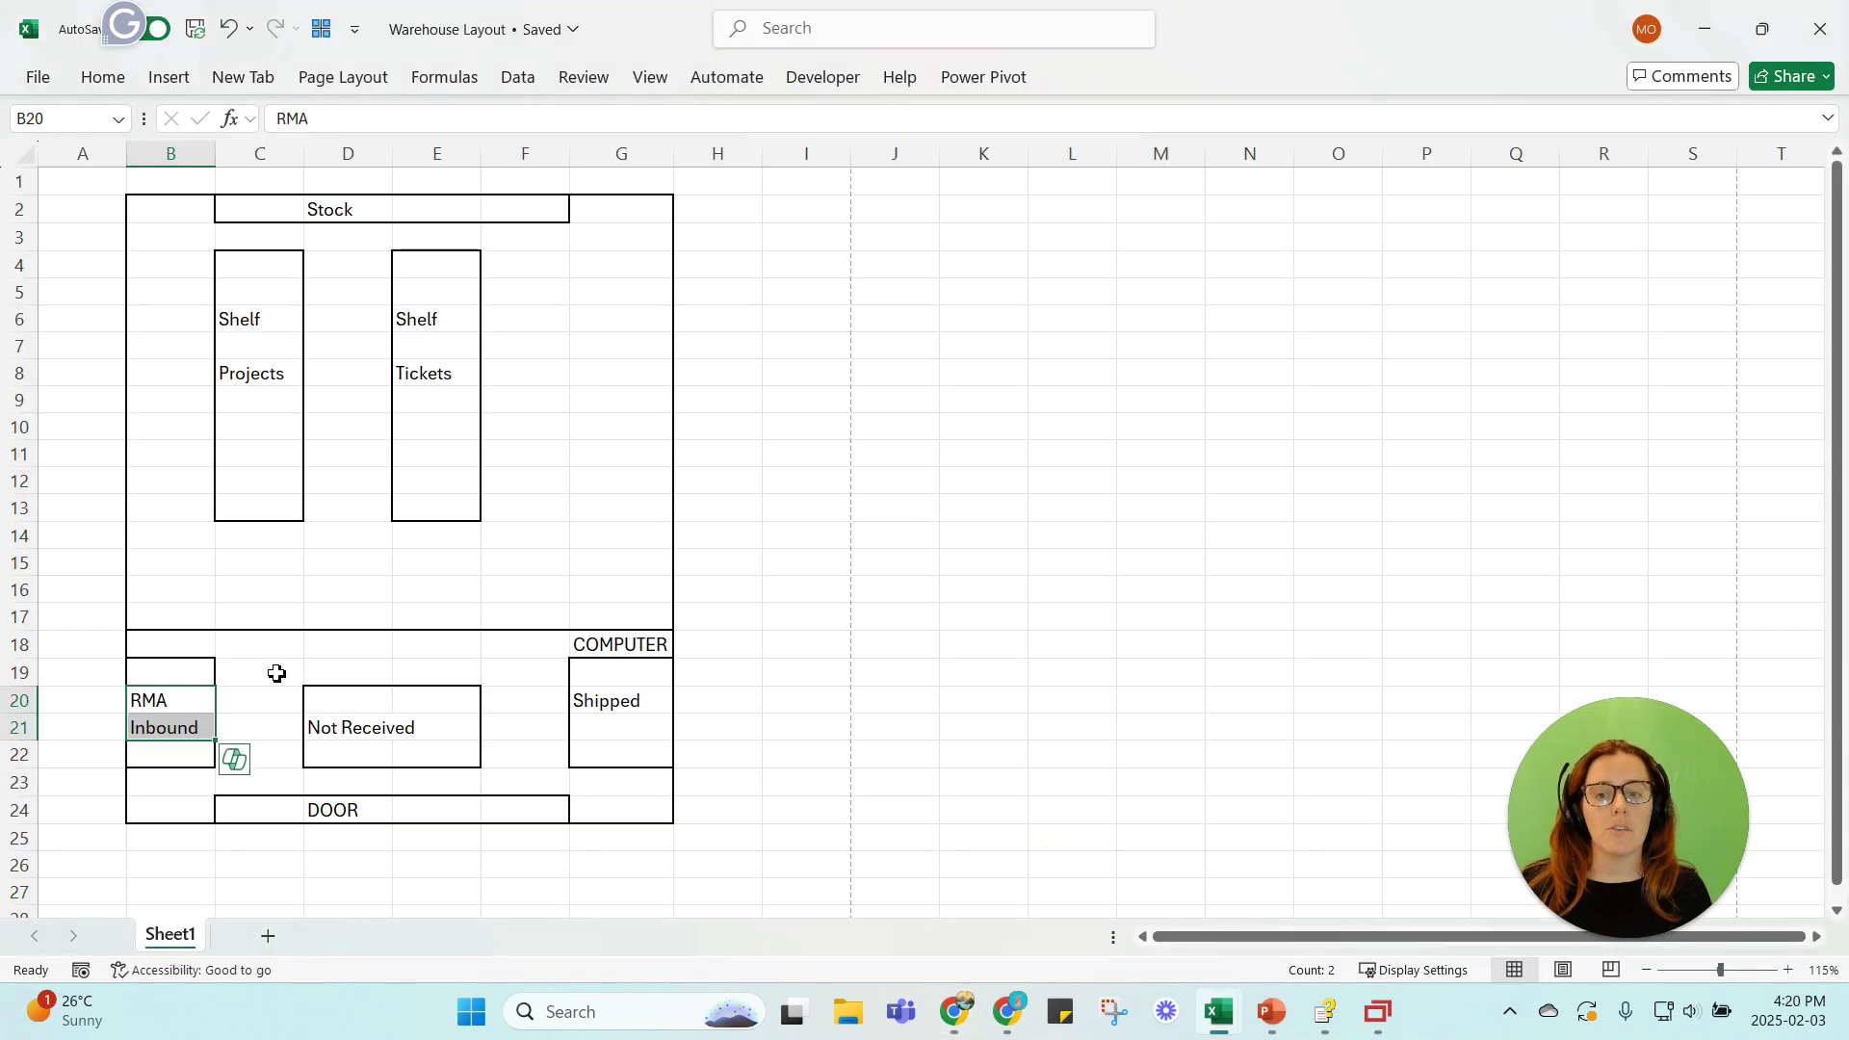
left_click(378, 704)
left_click_drag(378, 705, 453, 748)
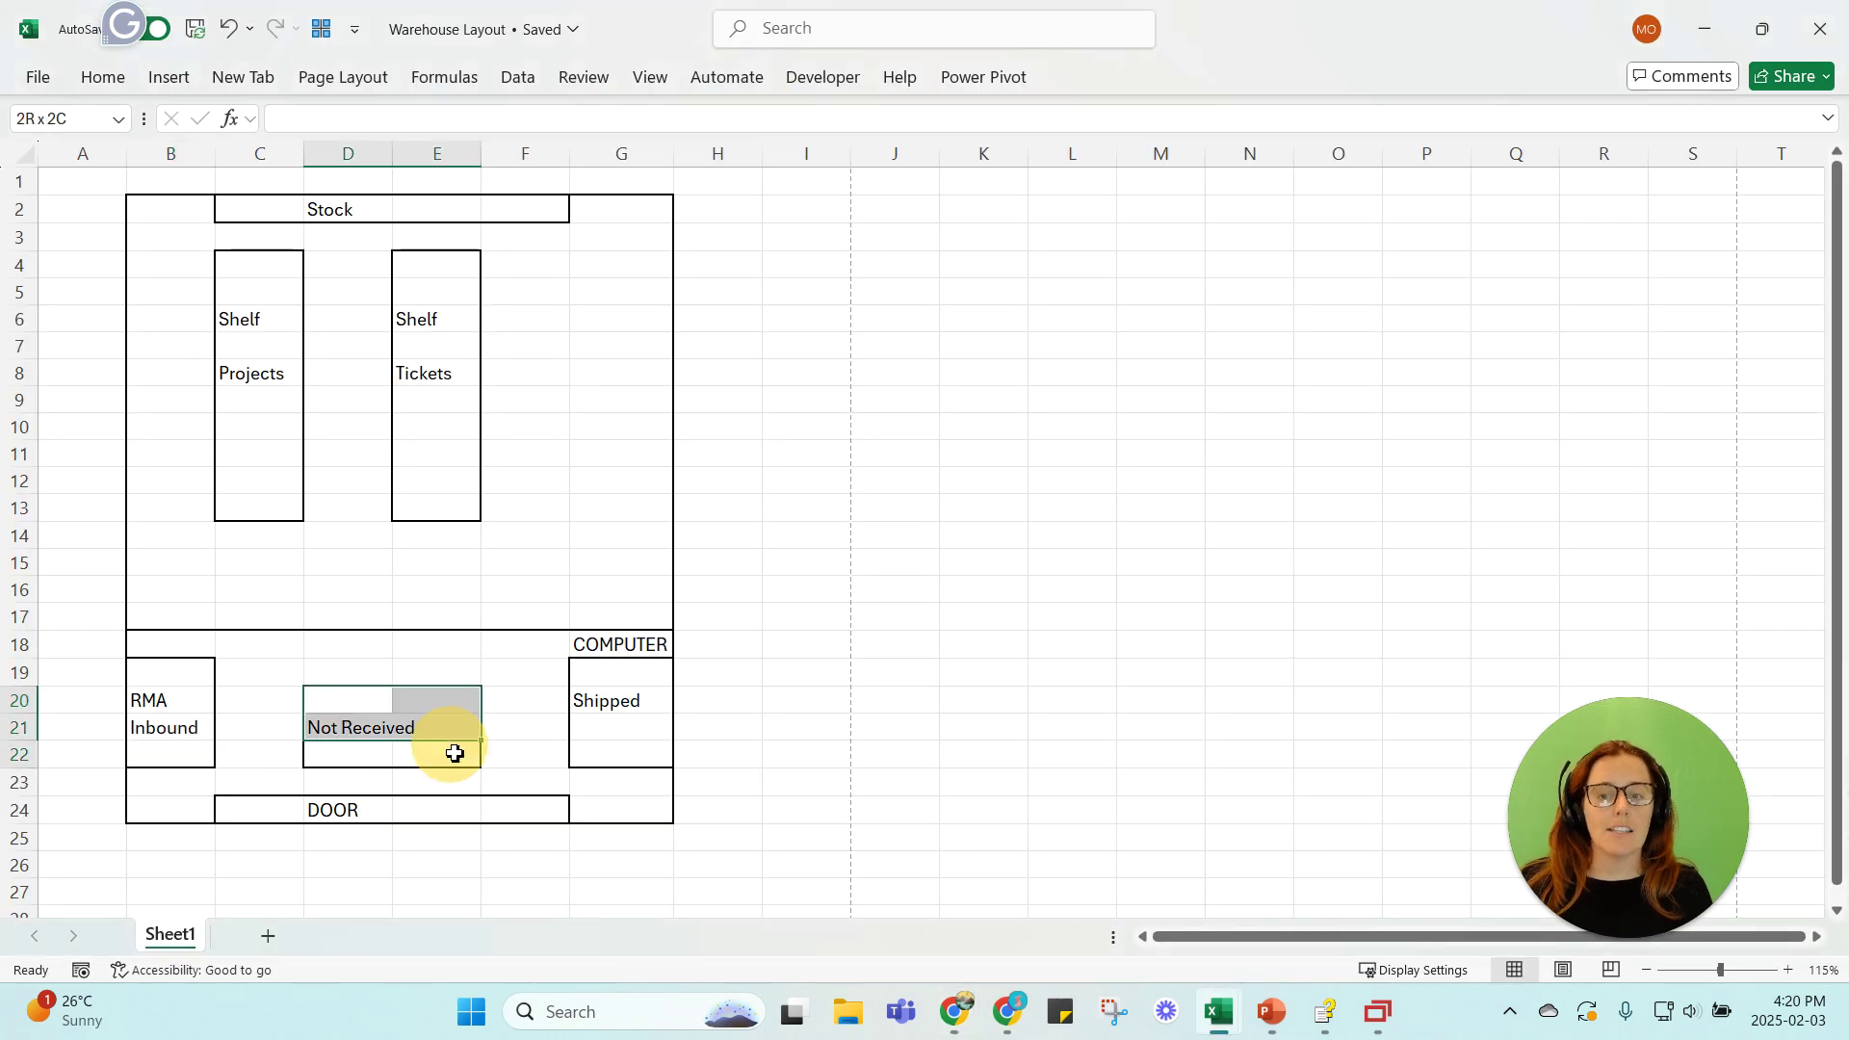
Change the Stock label in cell D2 of the warehouse layout to Stock - "Shelf"
left_click(331, 205)
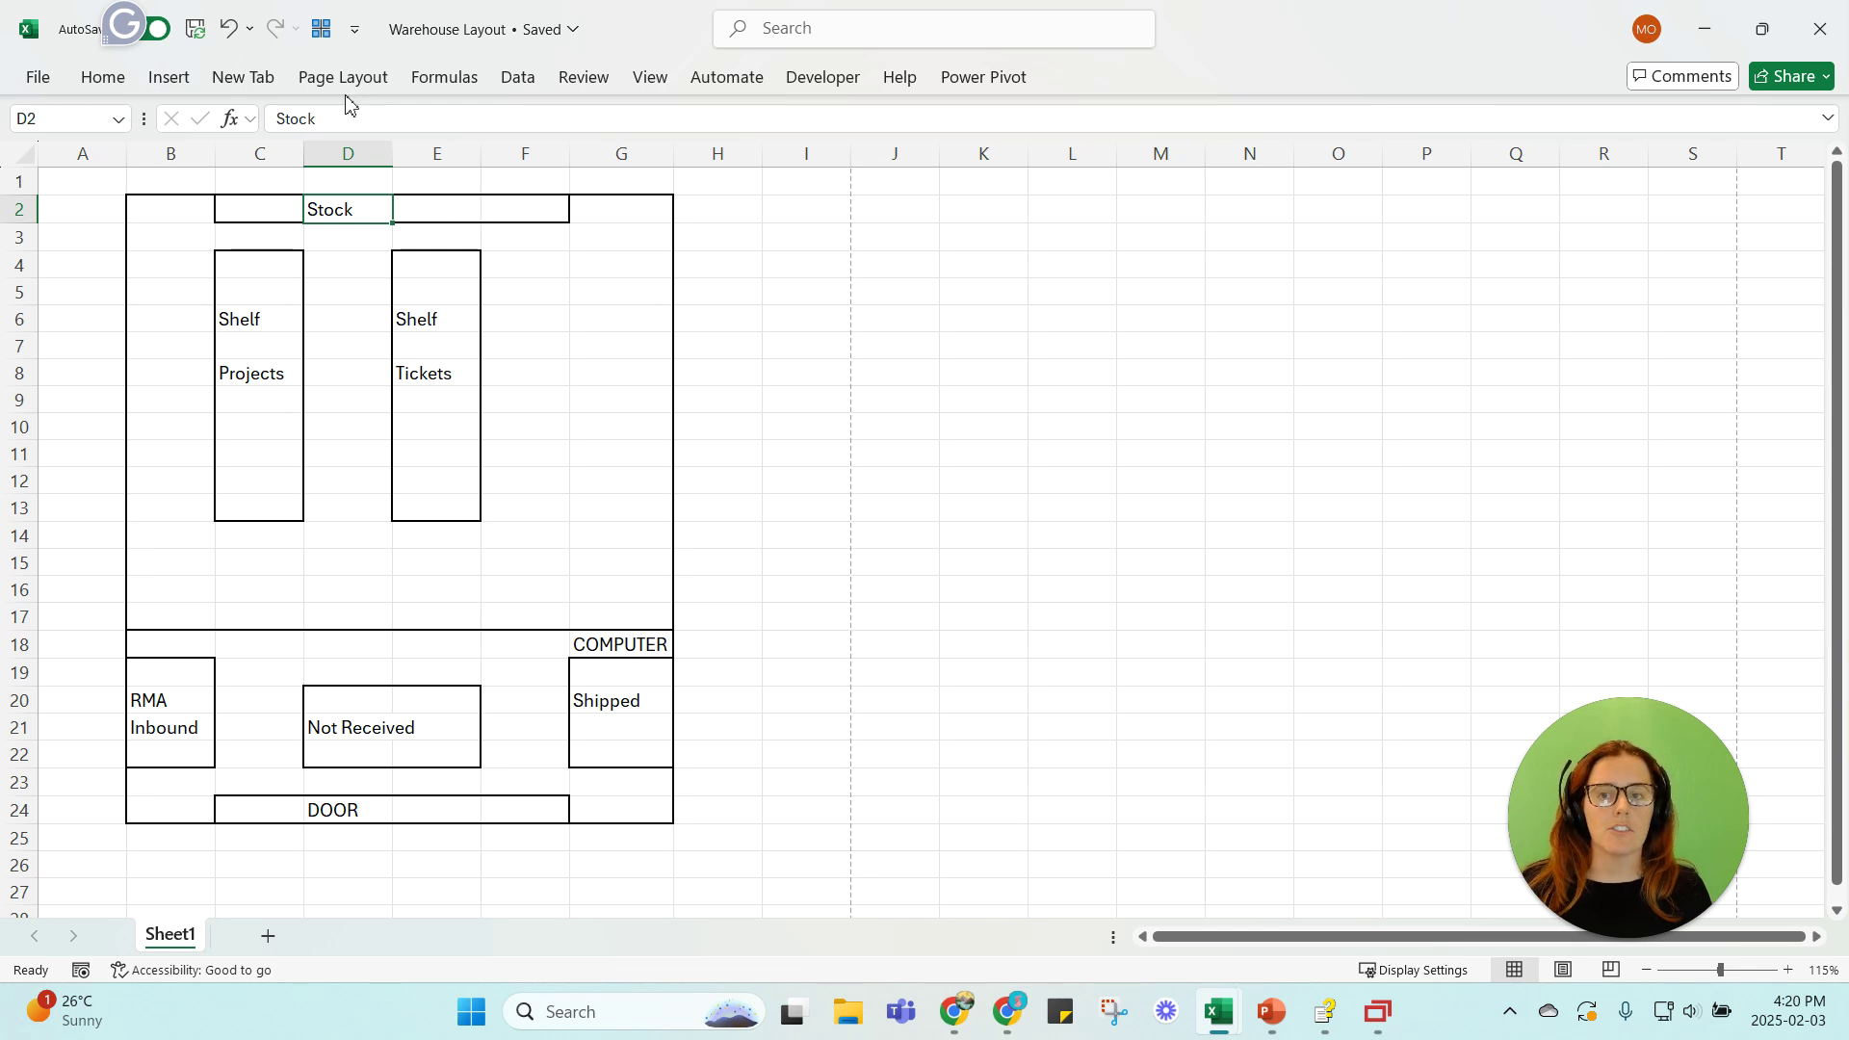
left_click(373, 113)
type("- \"Shelf")
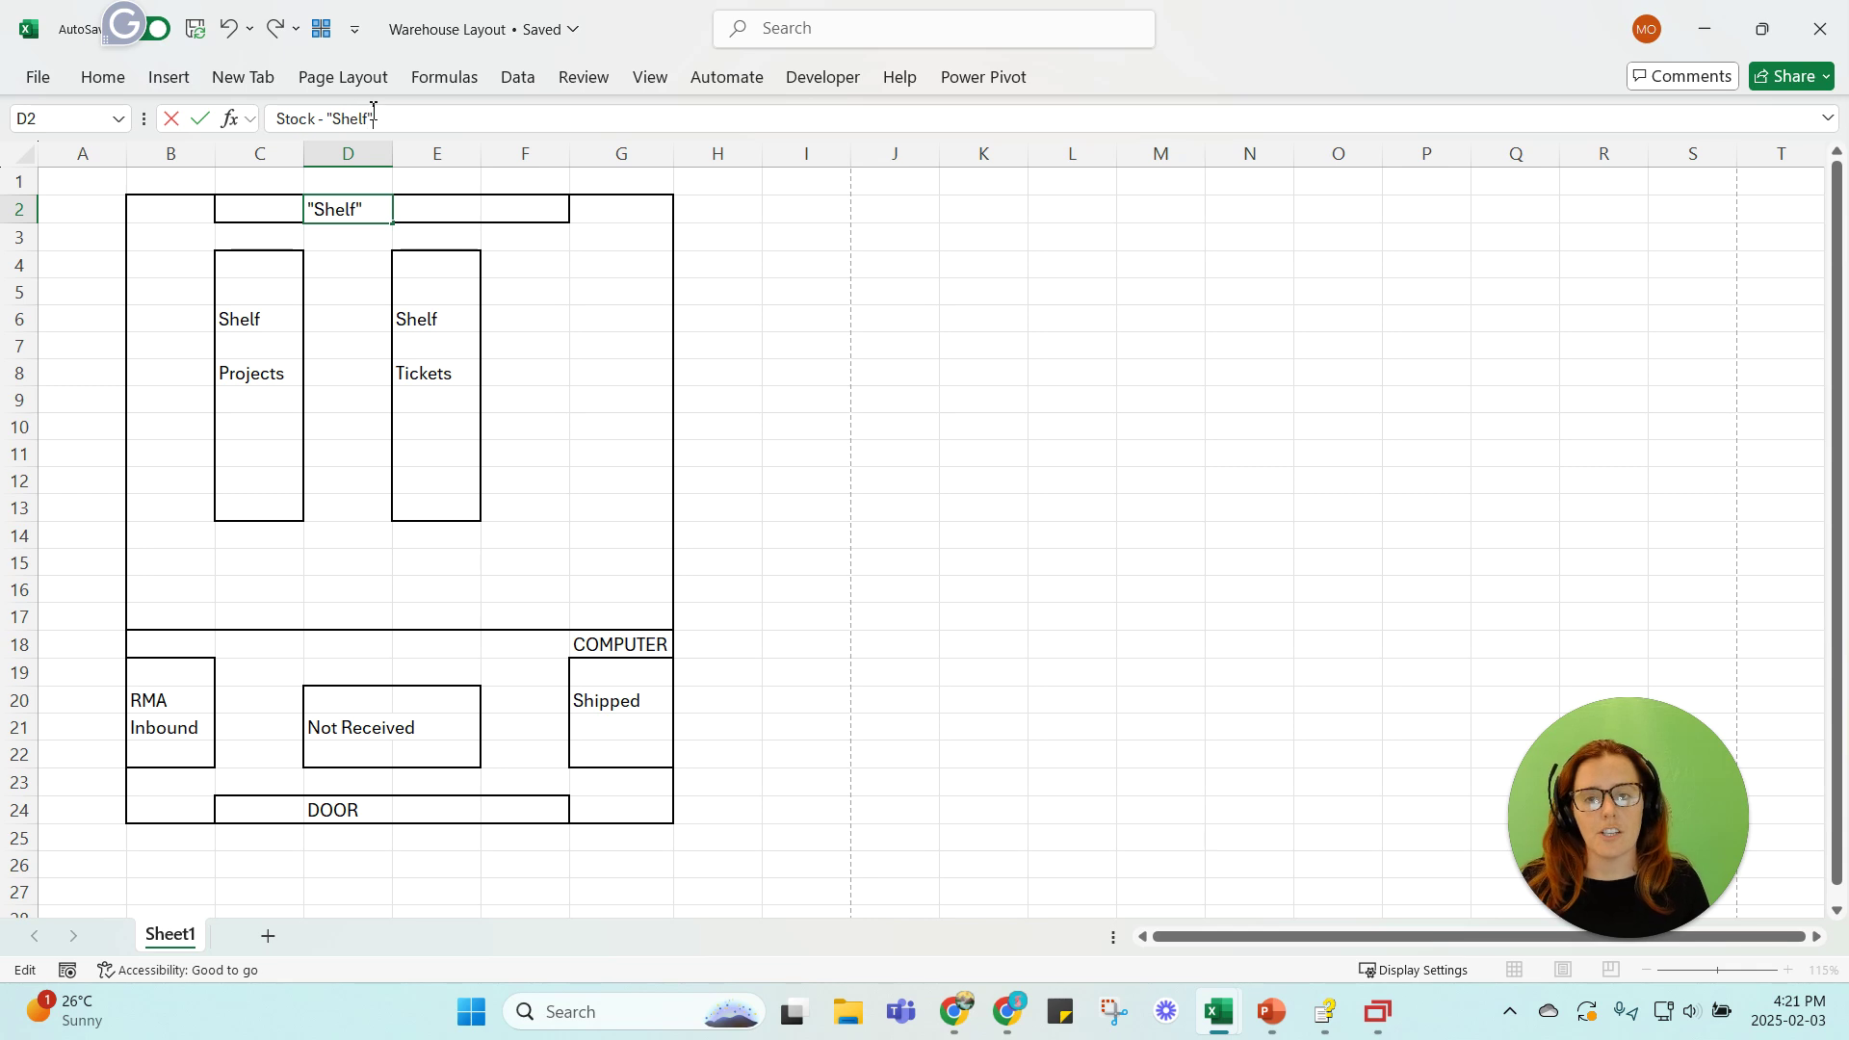
key("Return")
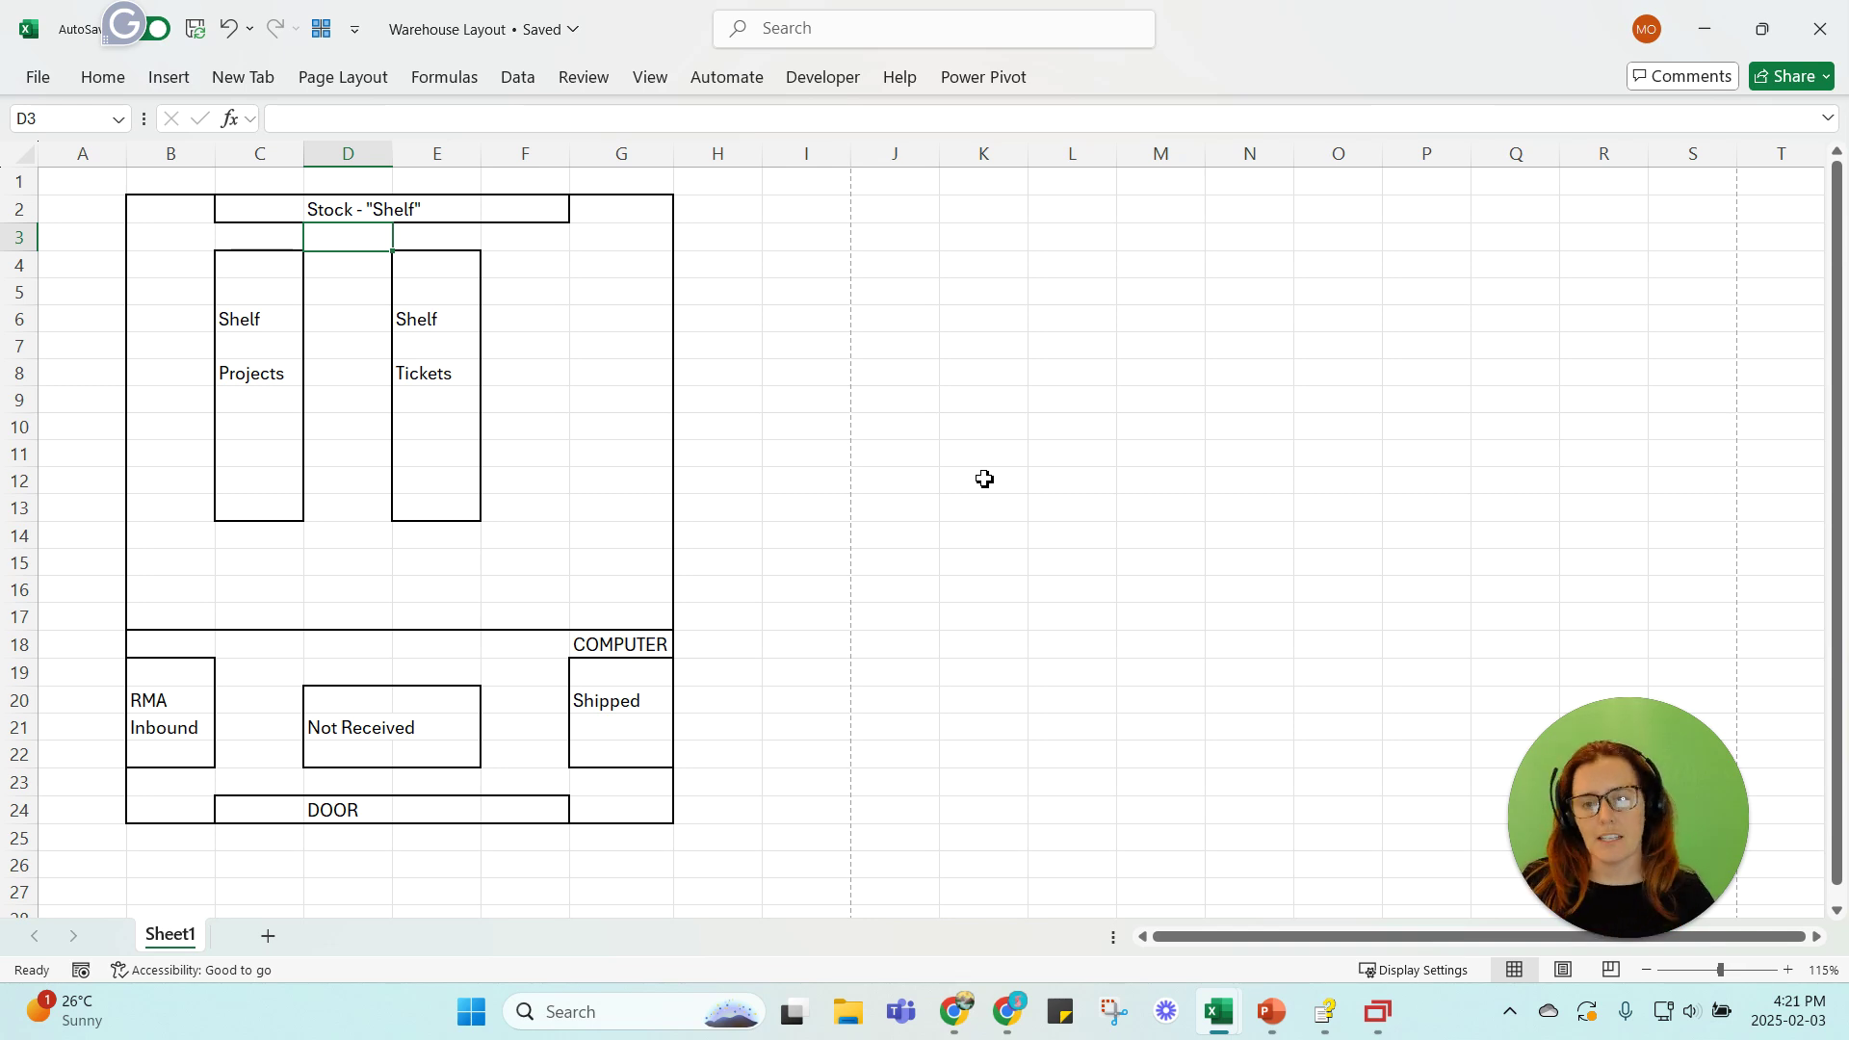
Examine the Shelf Projects and Shelf Tickets areas of the warehouse layout
left_click(280, 319)
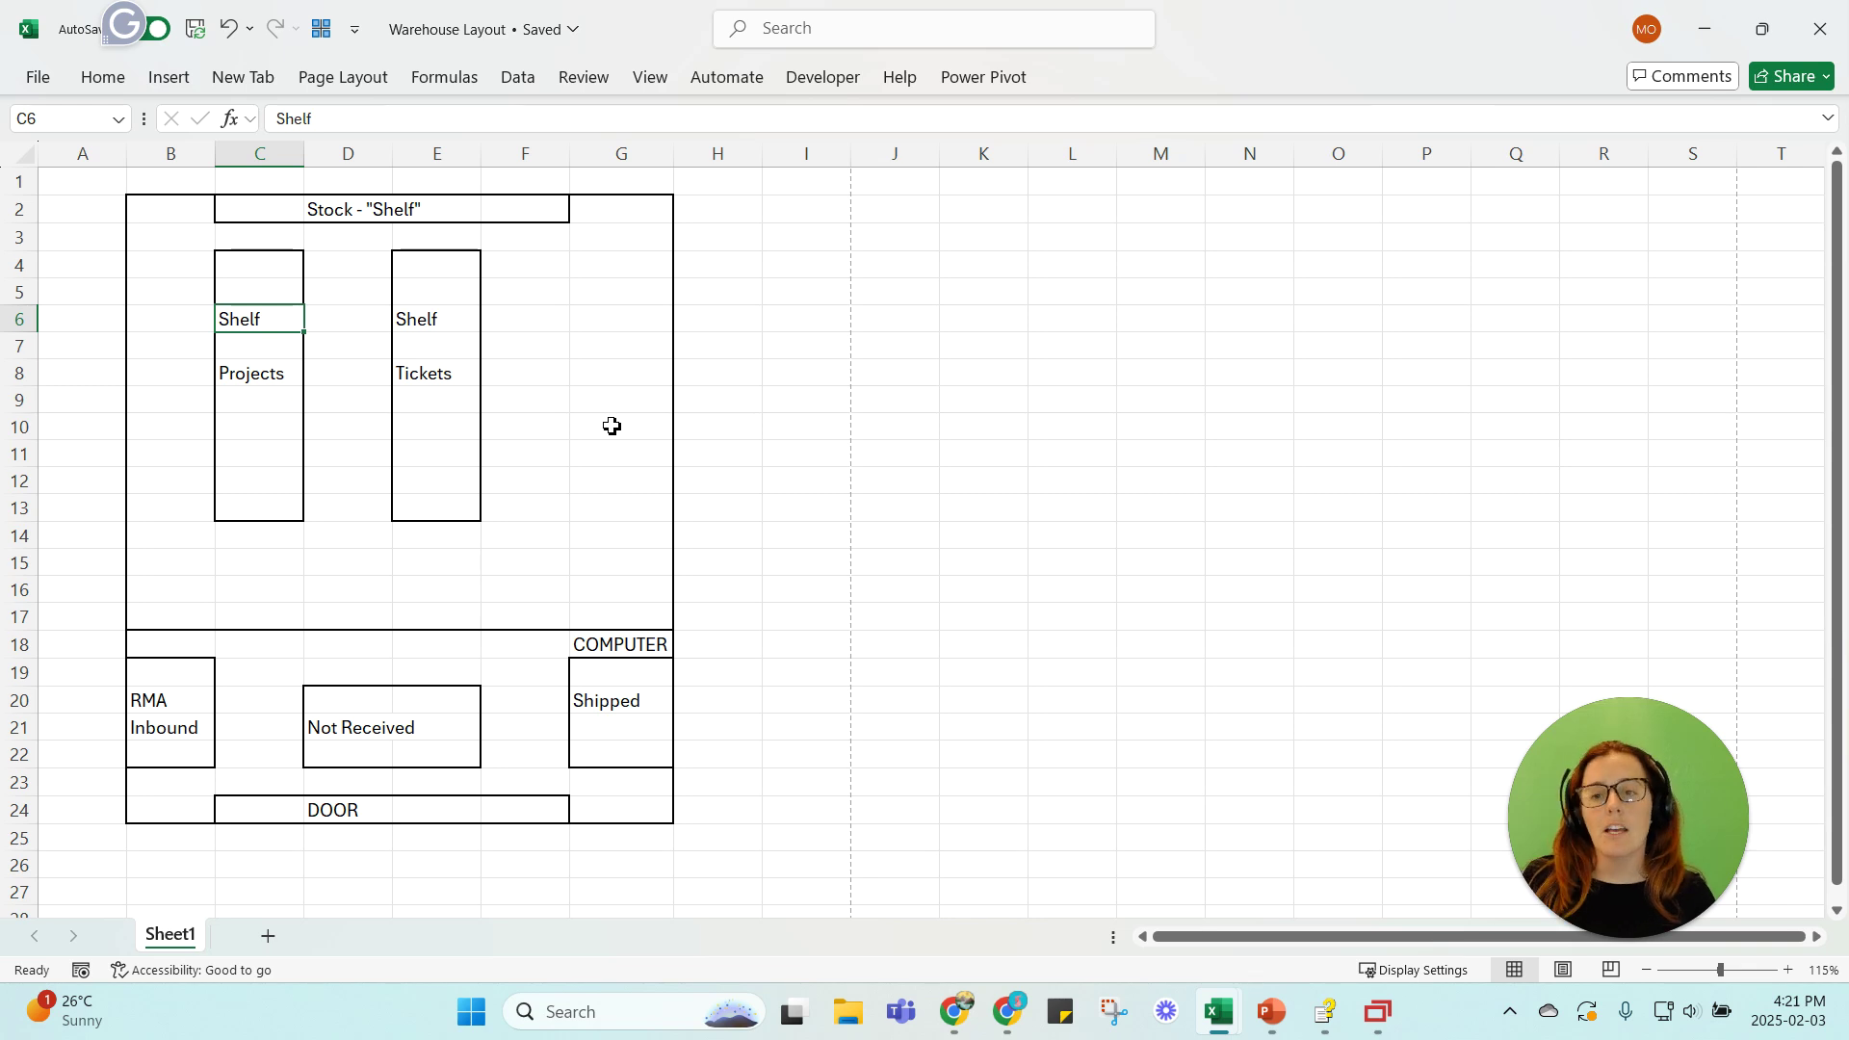
left_click_drag(245, 289, 278, 495)
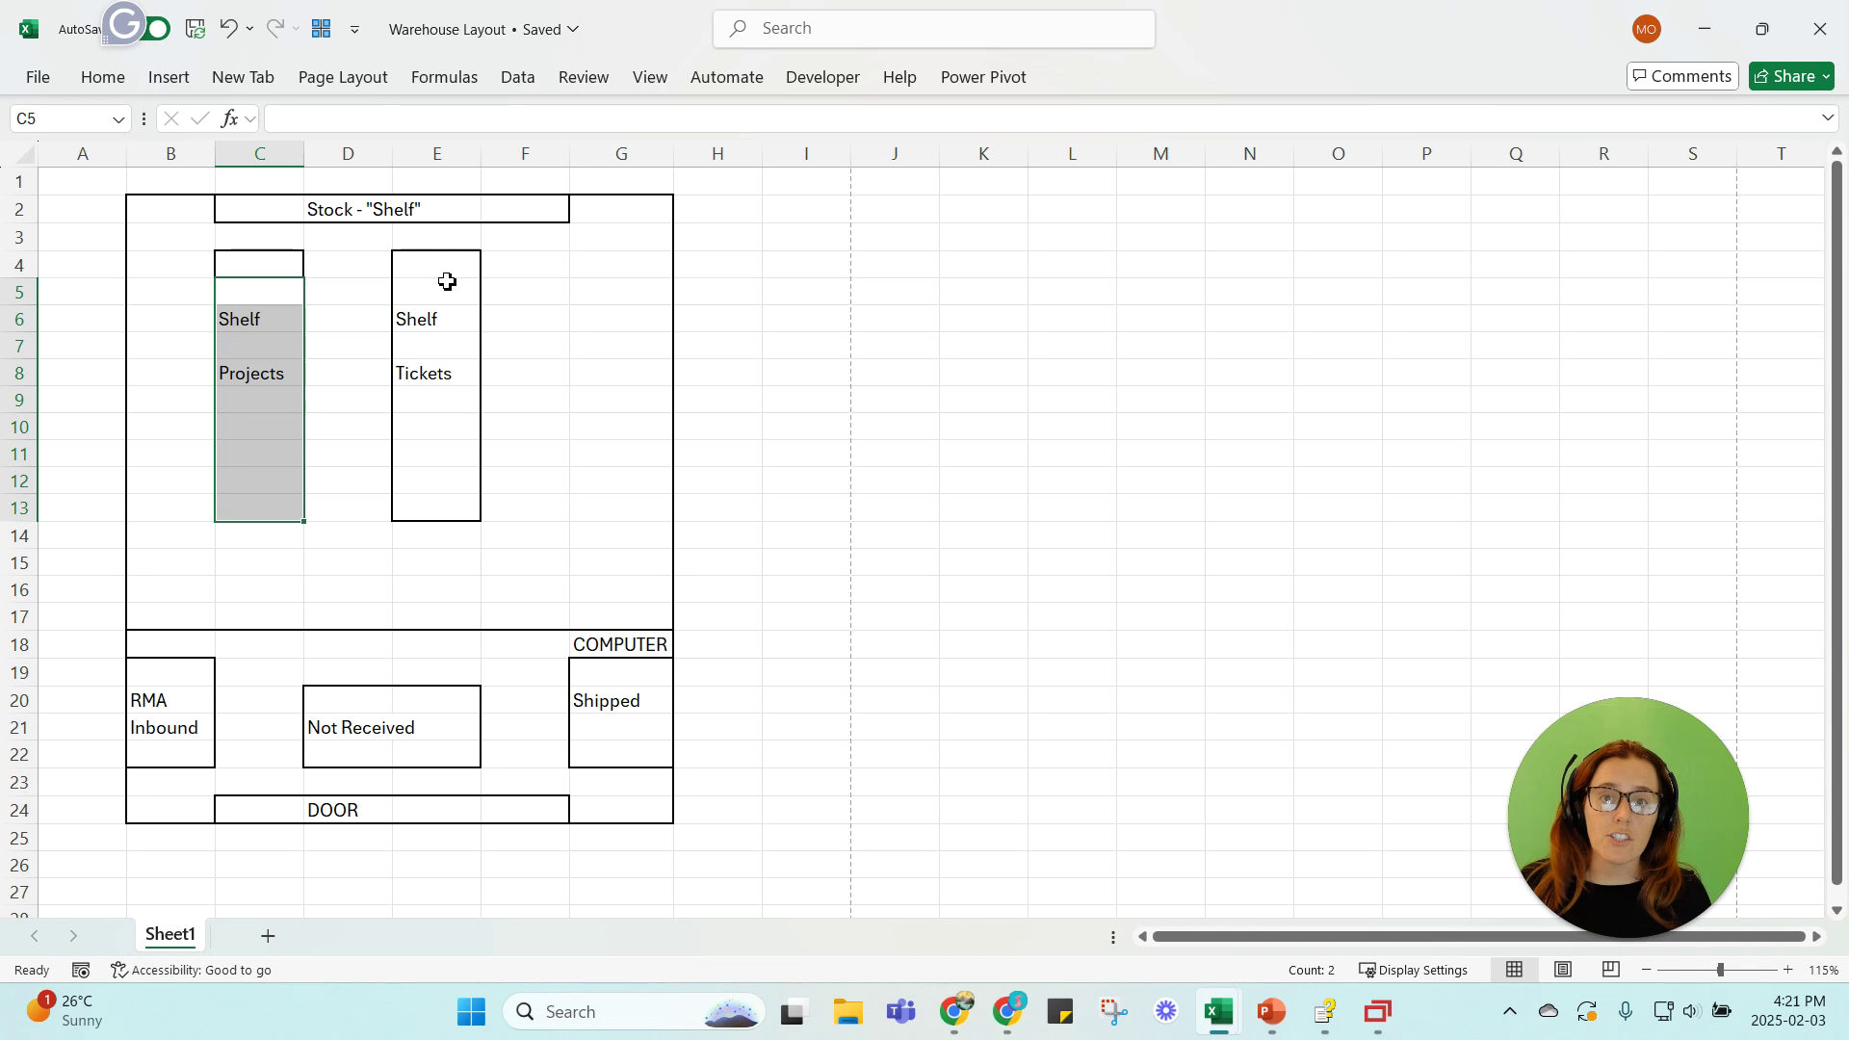
left_click_drag(446, 264, 438, 511)
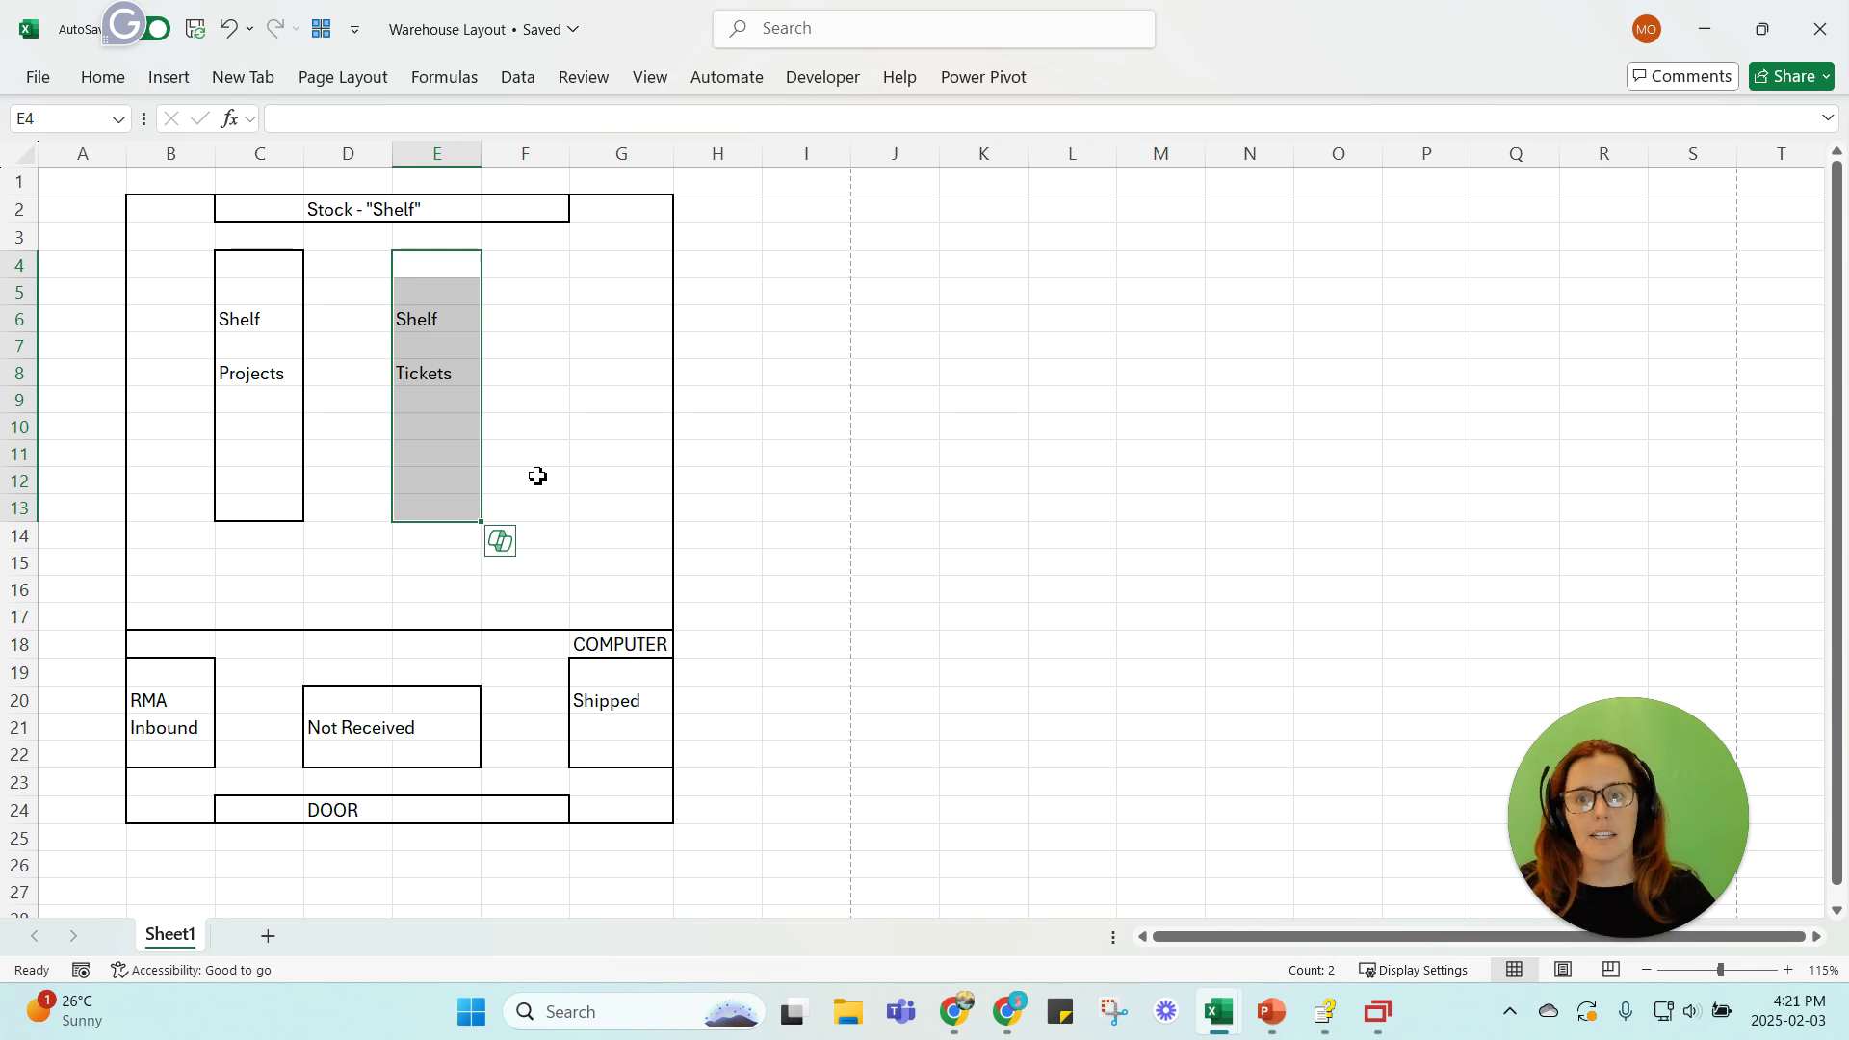
Switch back to ConnectWise in Chrome and set the Inventory Management list to (No View)
mouse_move(953, 1011)
left_click(999, 901)
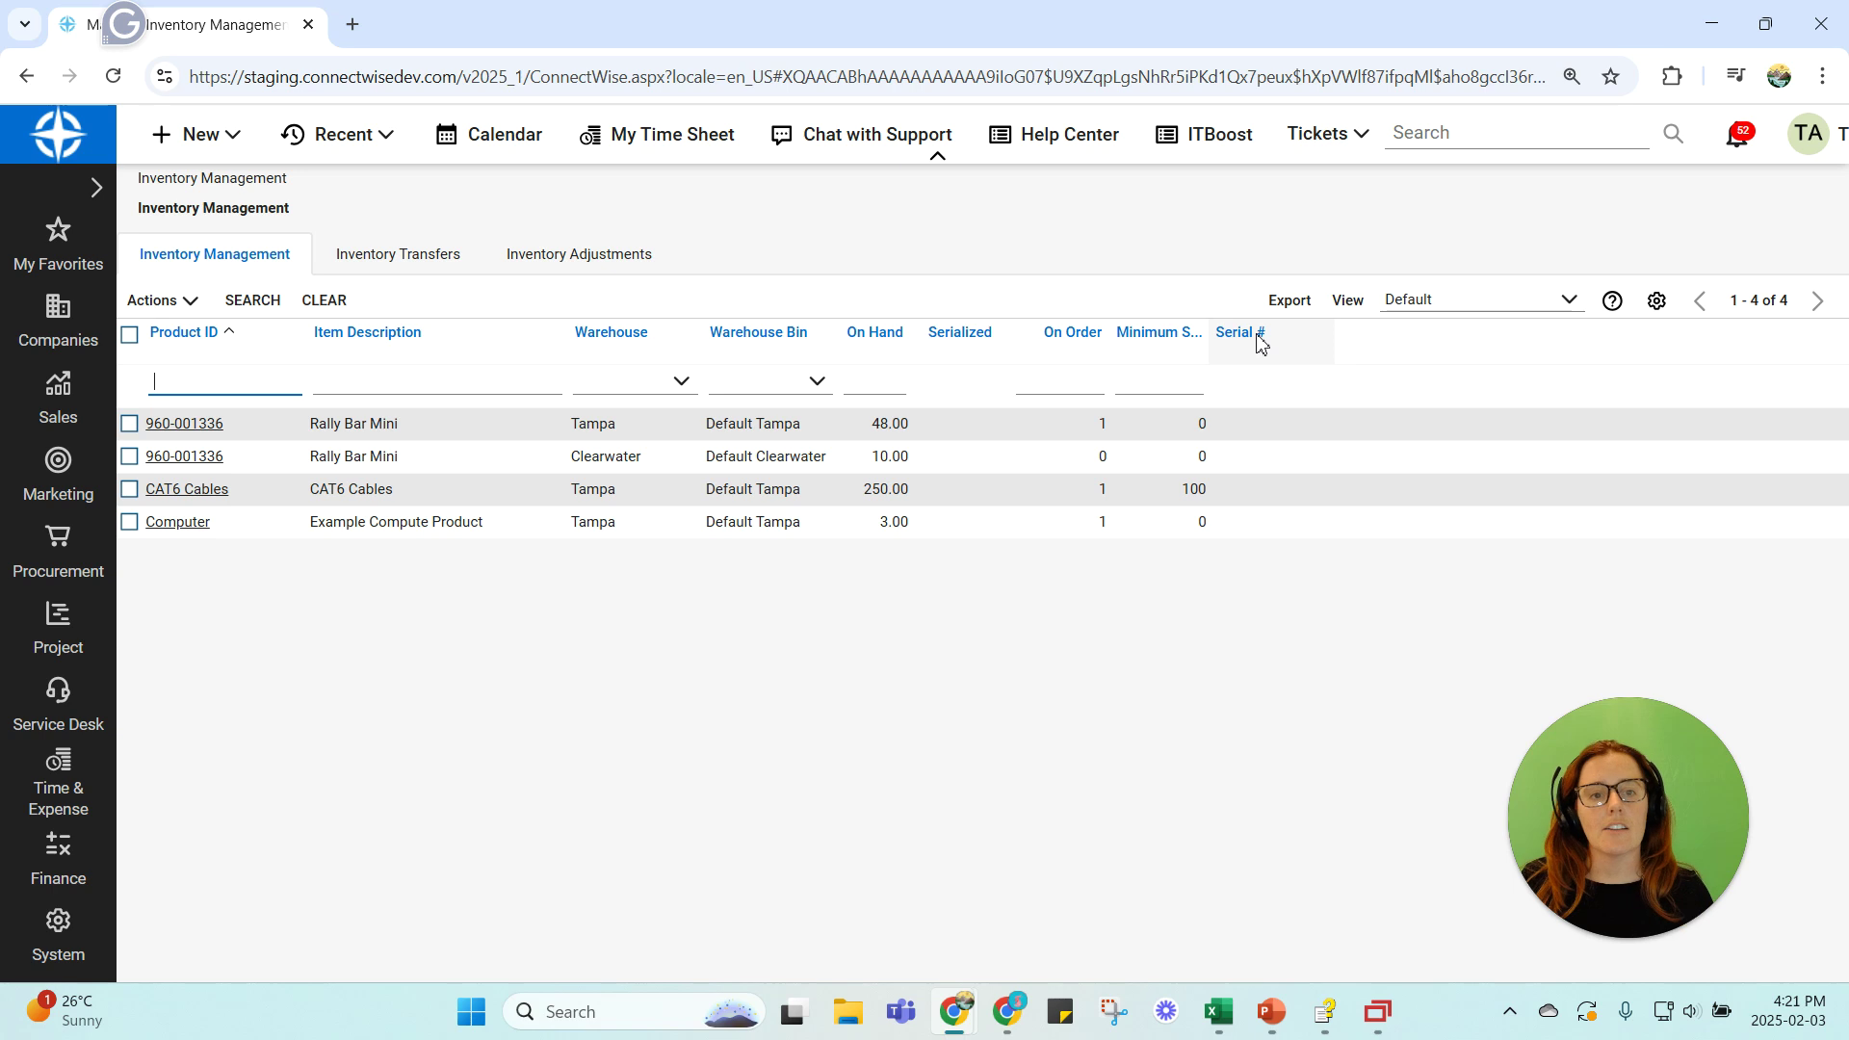
left_click(1565, 301)
left_click(1540, 327)
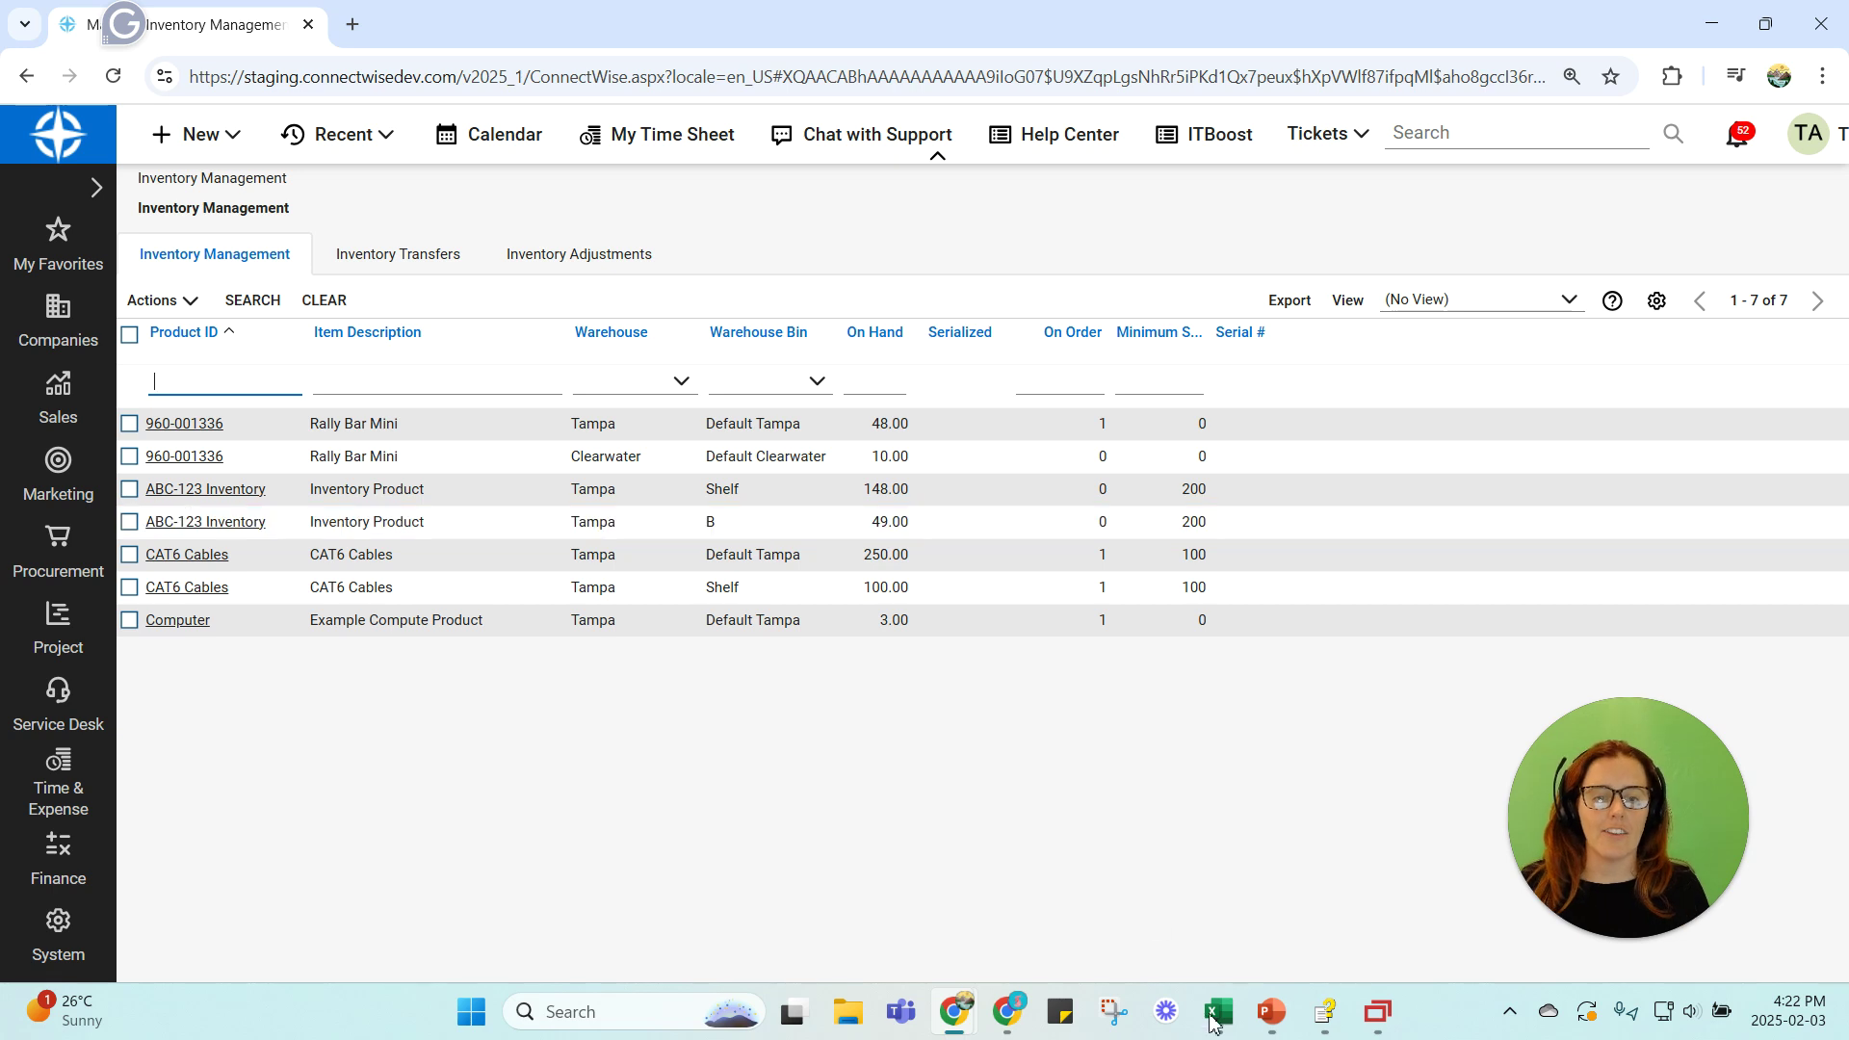
Switch to the Warehouse Layout workbook in Excel and examine the shelf assigned to tickets
mouse_move(1218, 1011)
left_click(1144, 894)
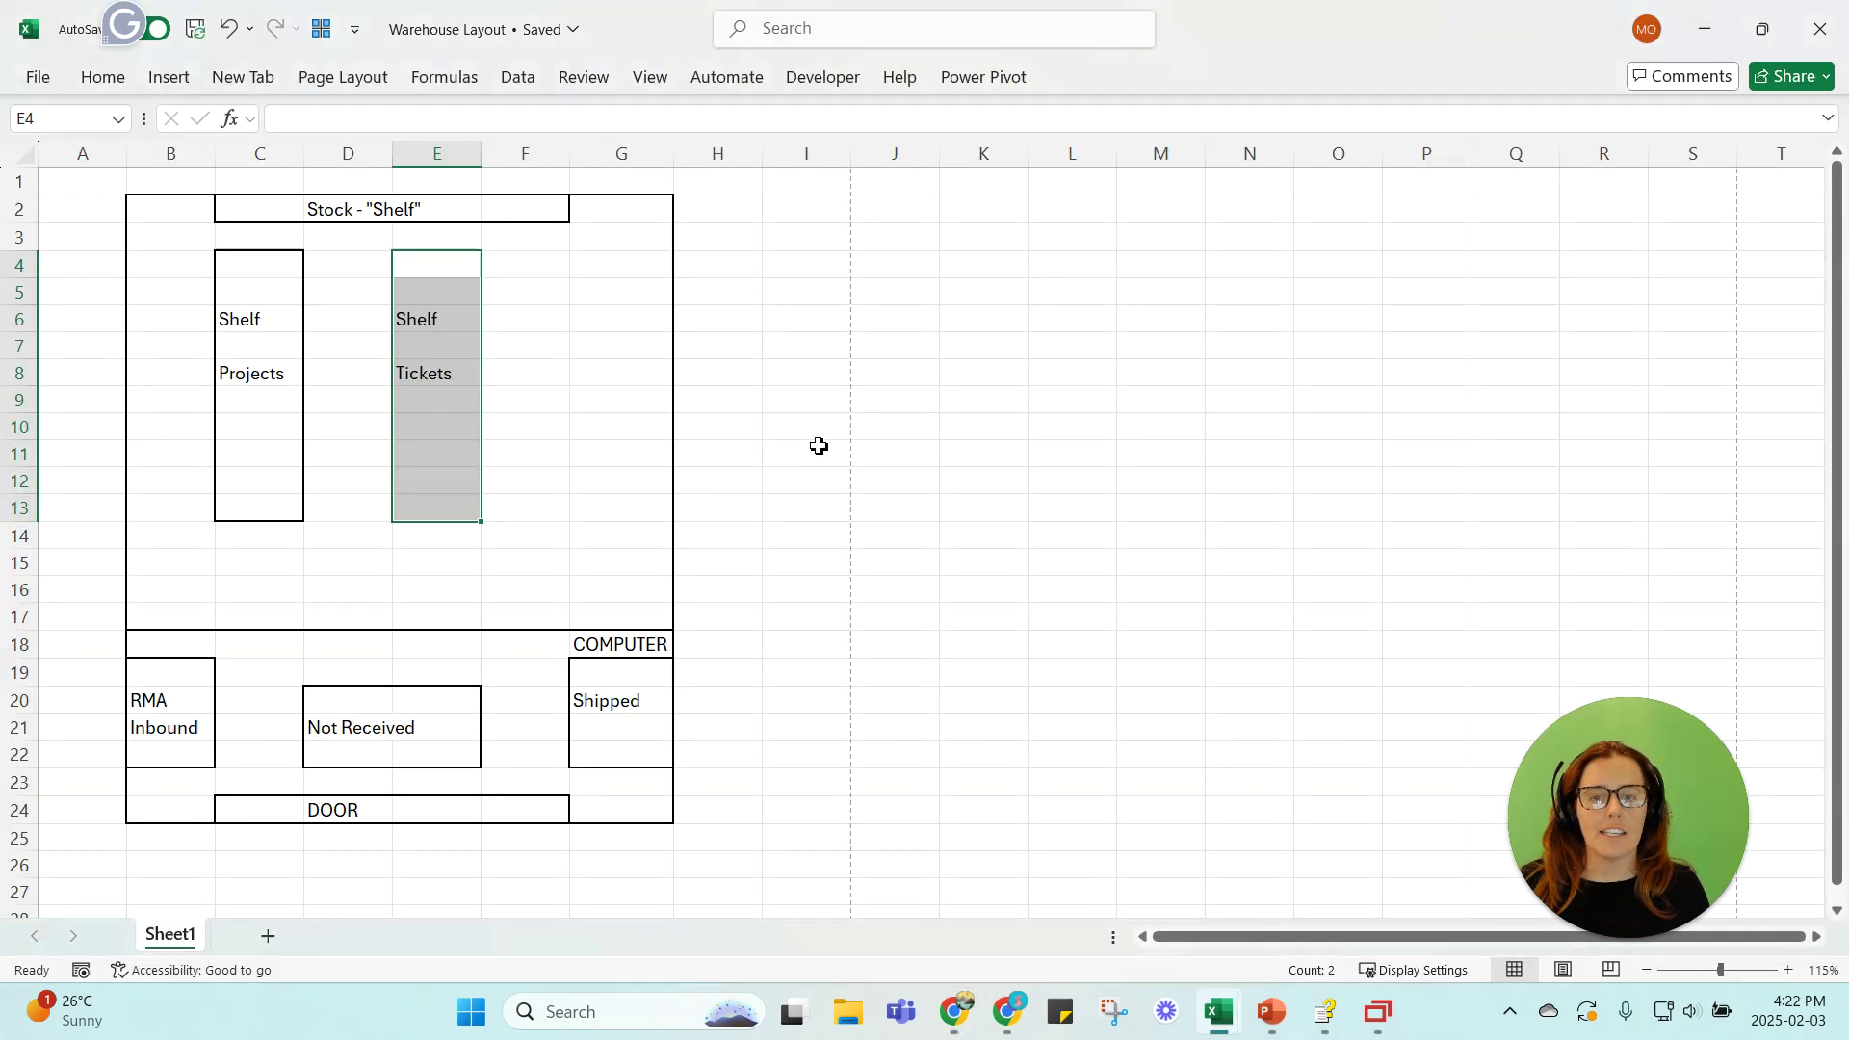
left_click(473, 317)
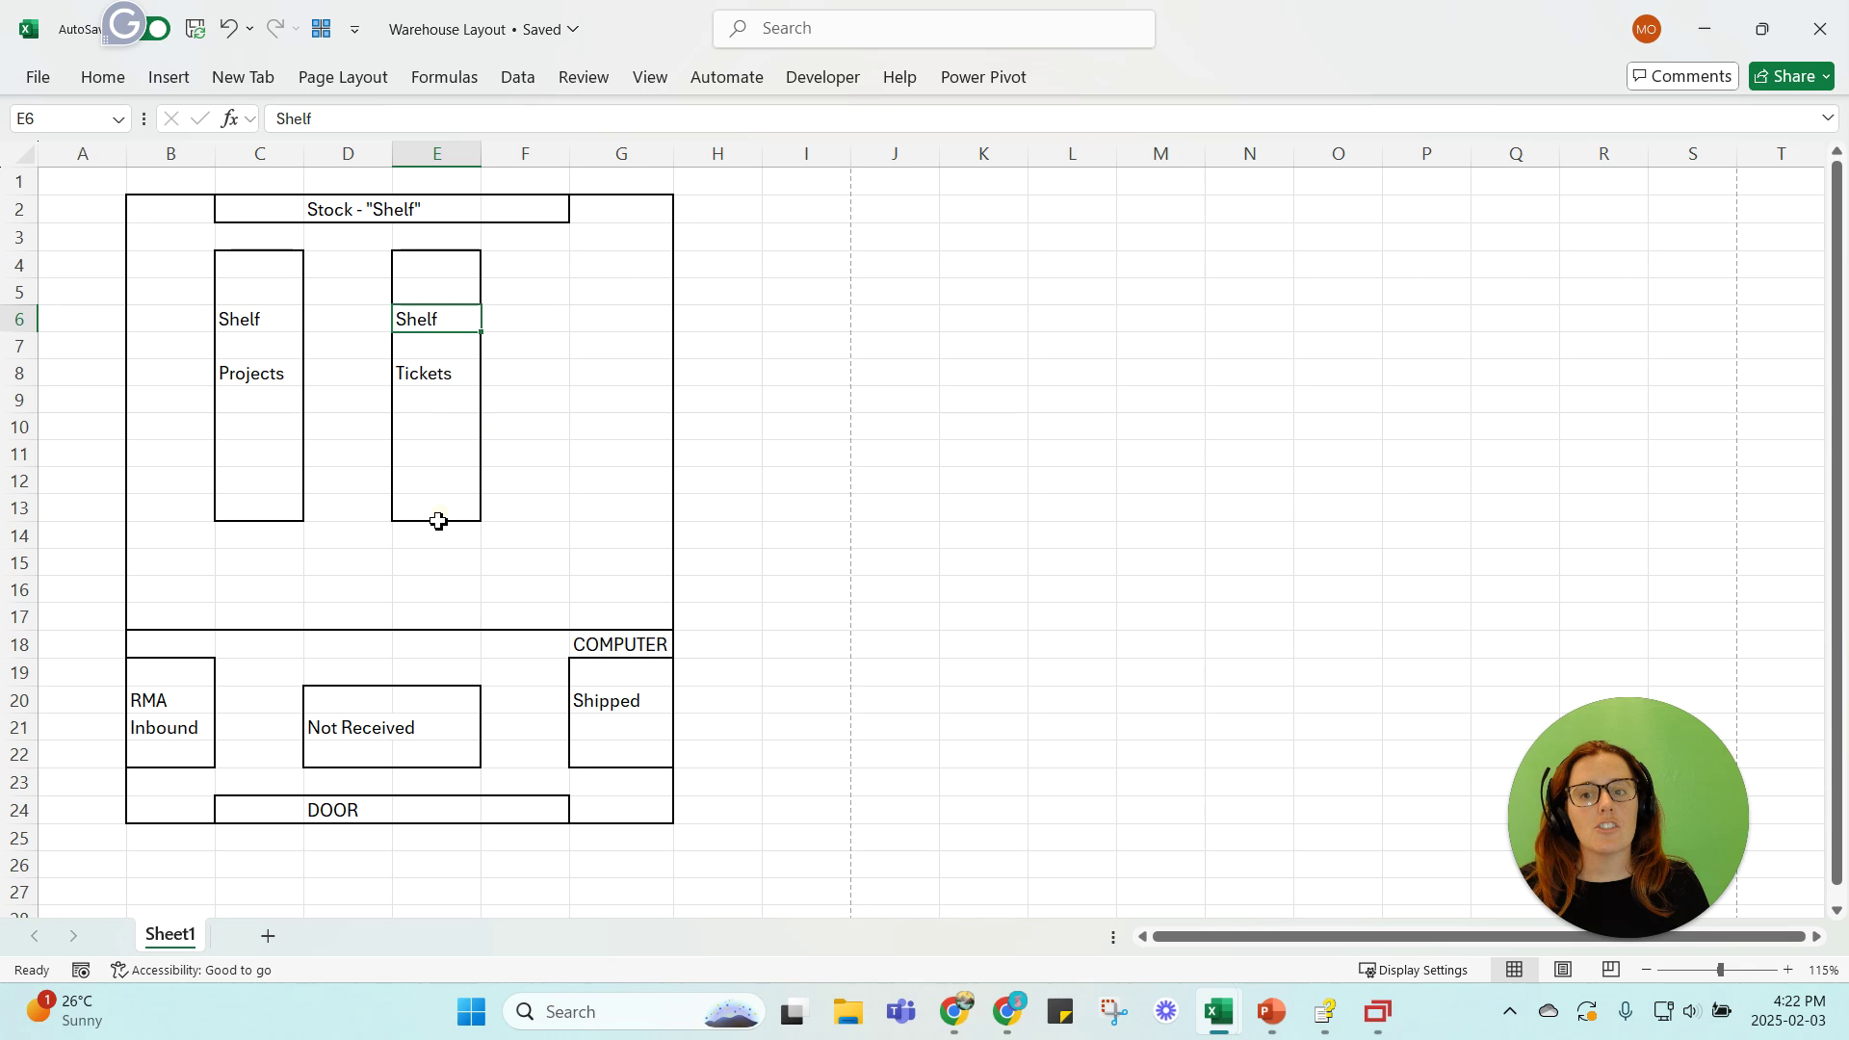
left_click(444, 383)
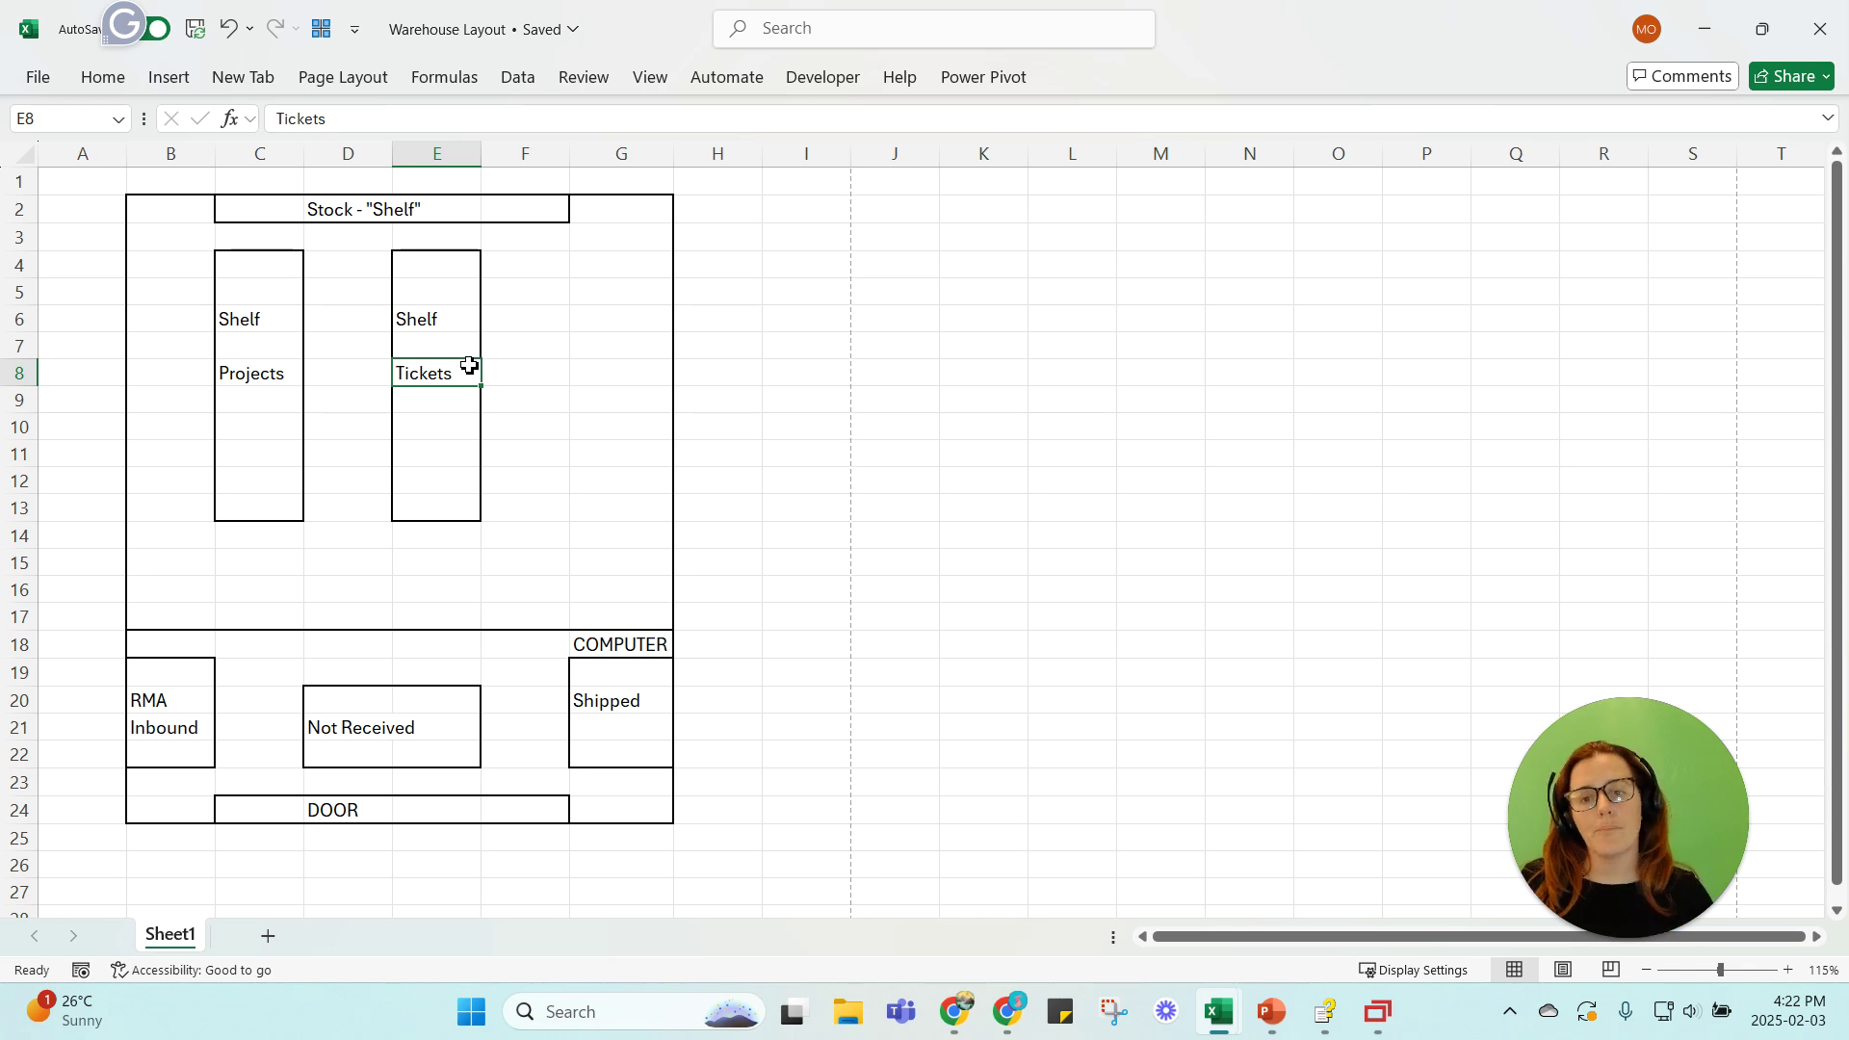
Examine the COMPUTER station and the Shipped area of the warehouse layout
left_click(626, 644)
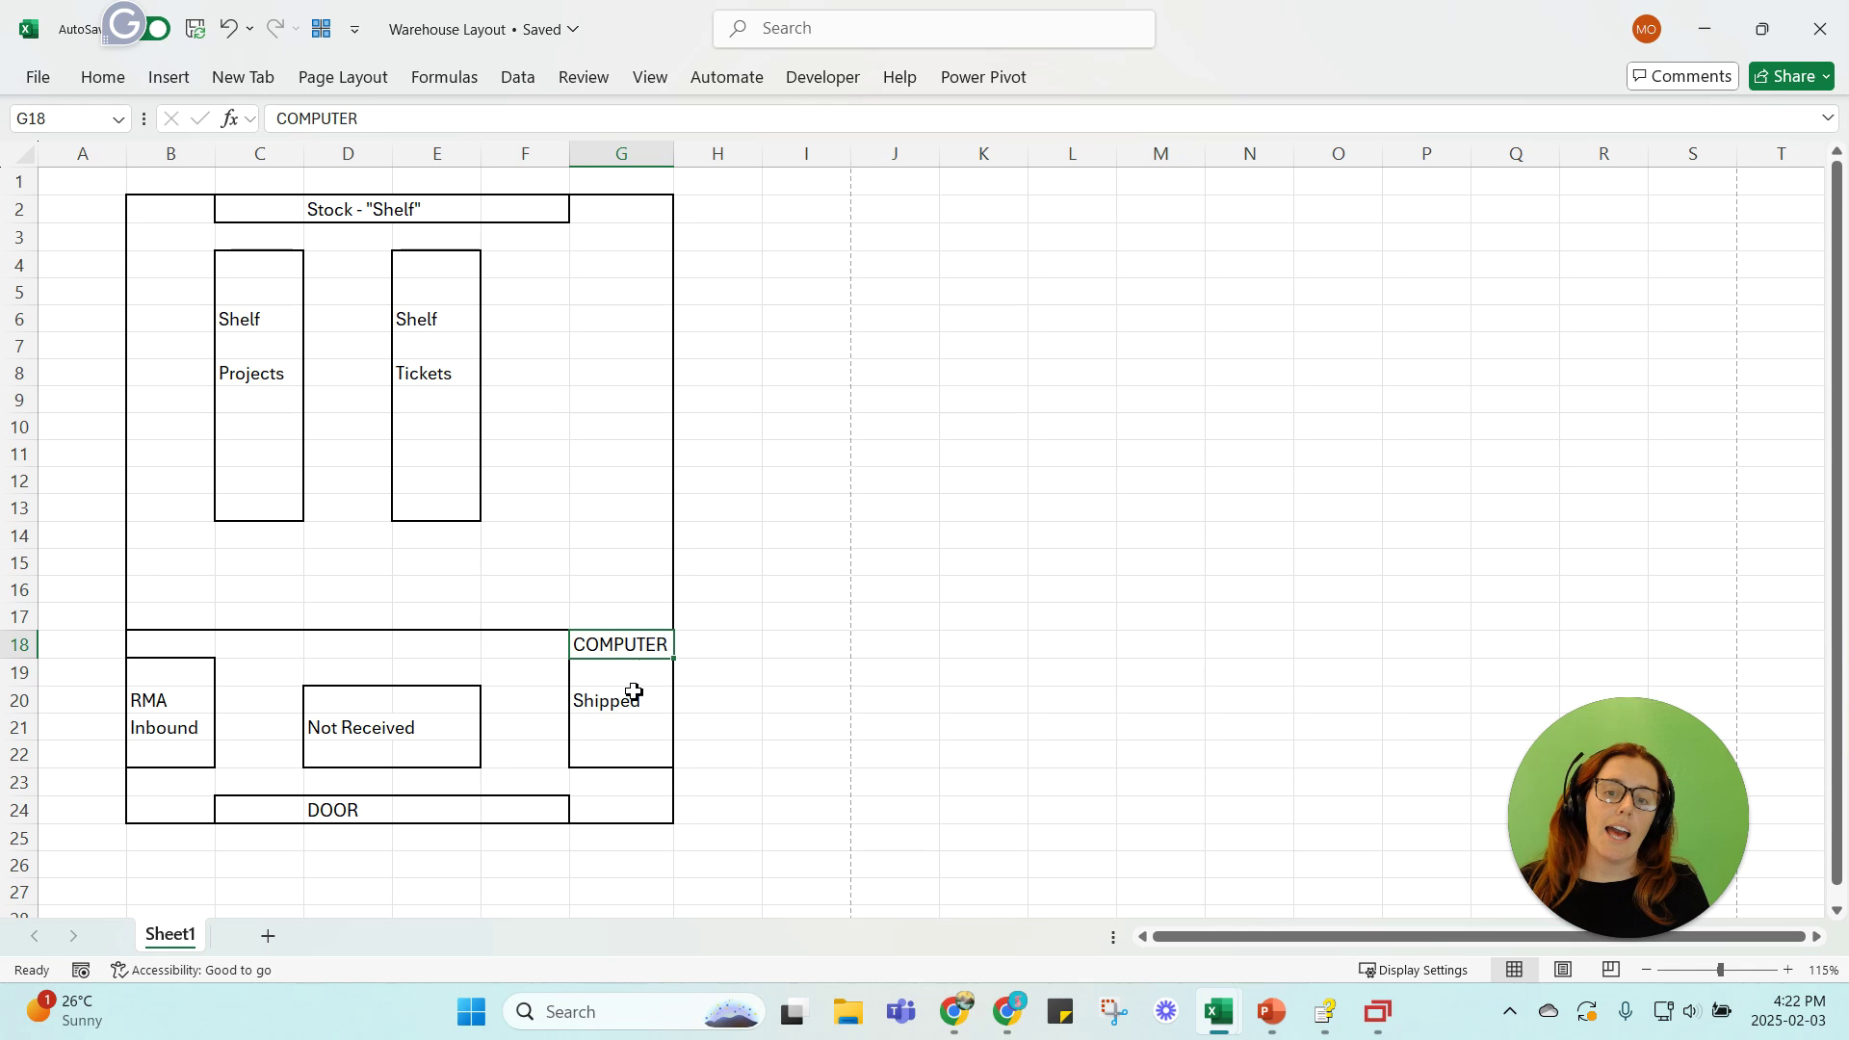
left_click_drag(622, 671, 619, 751)
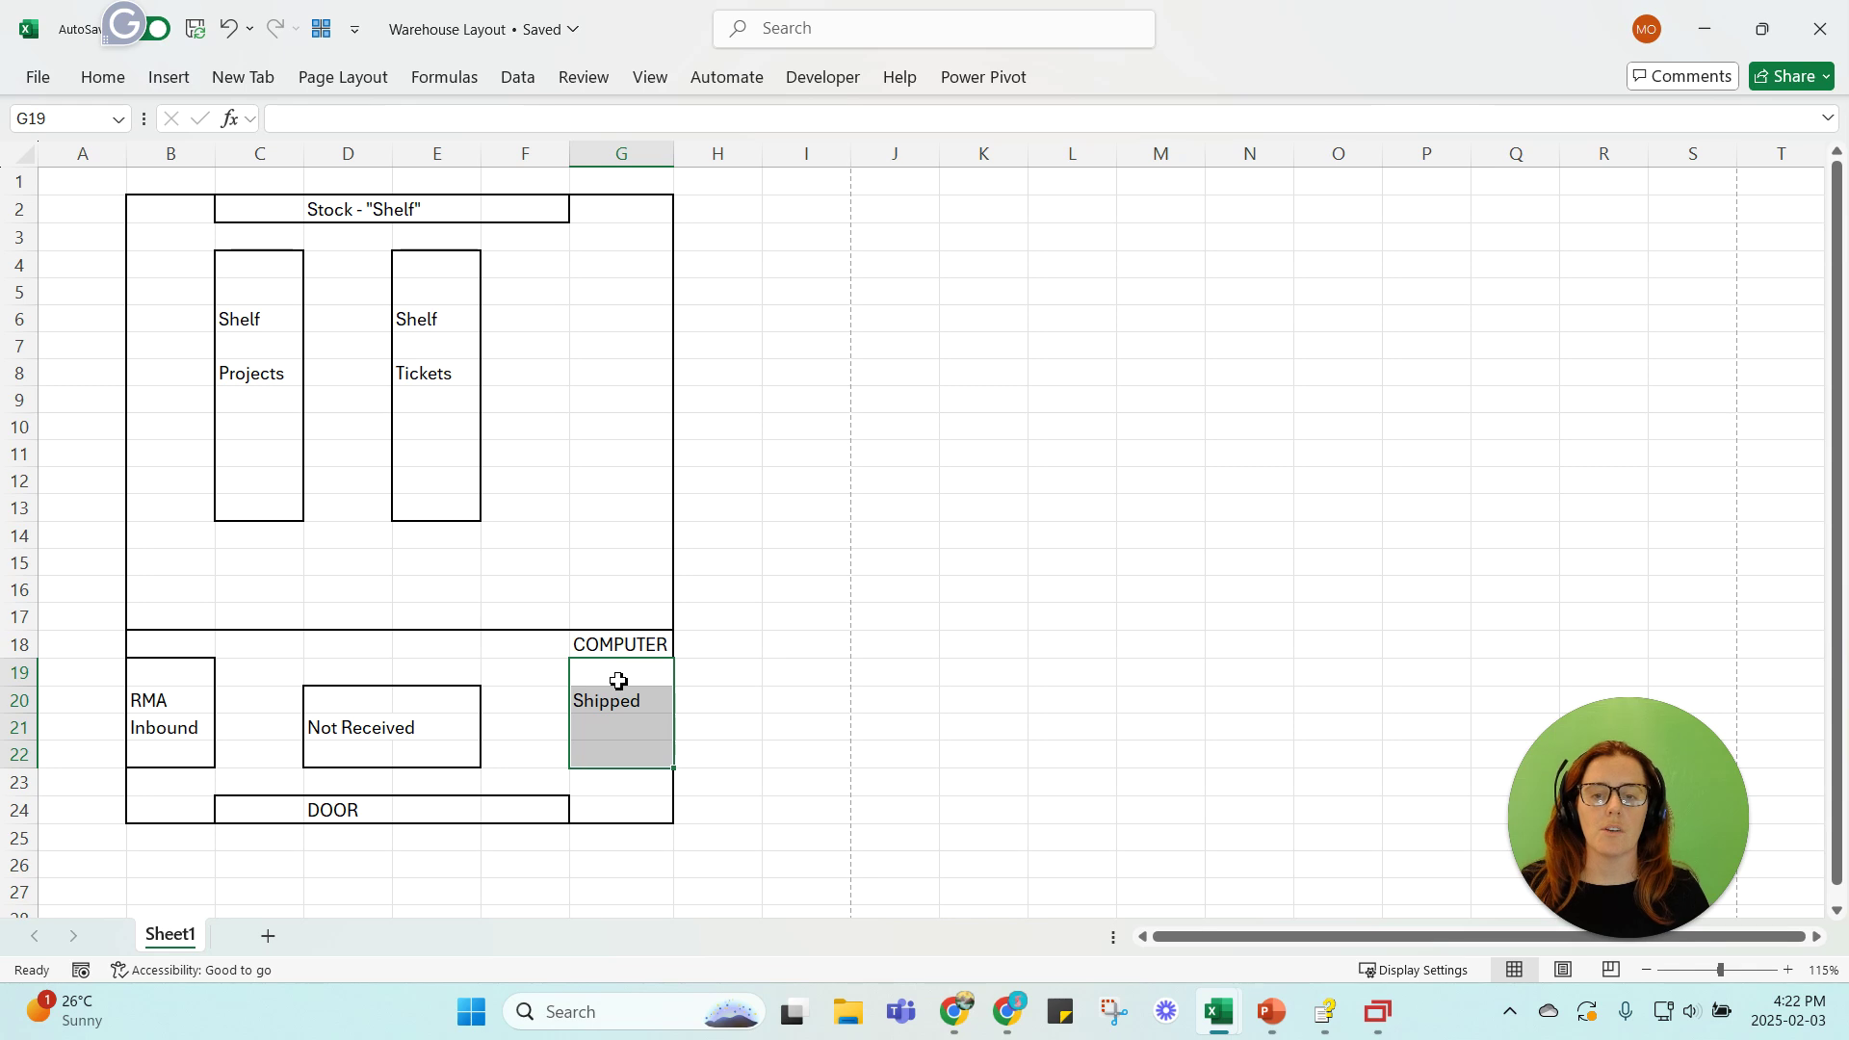
left_click(627, 709)
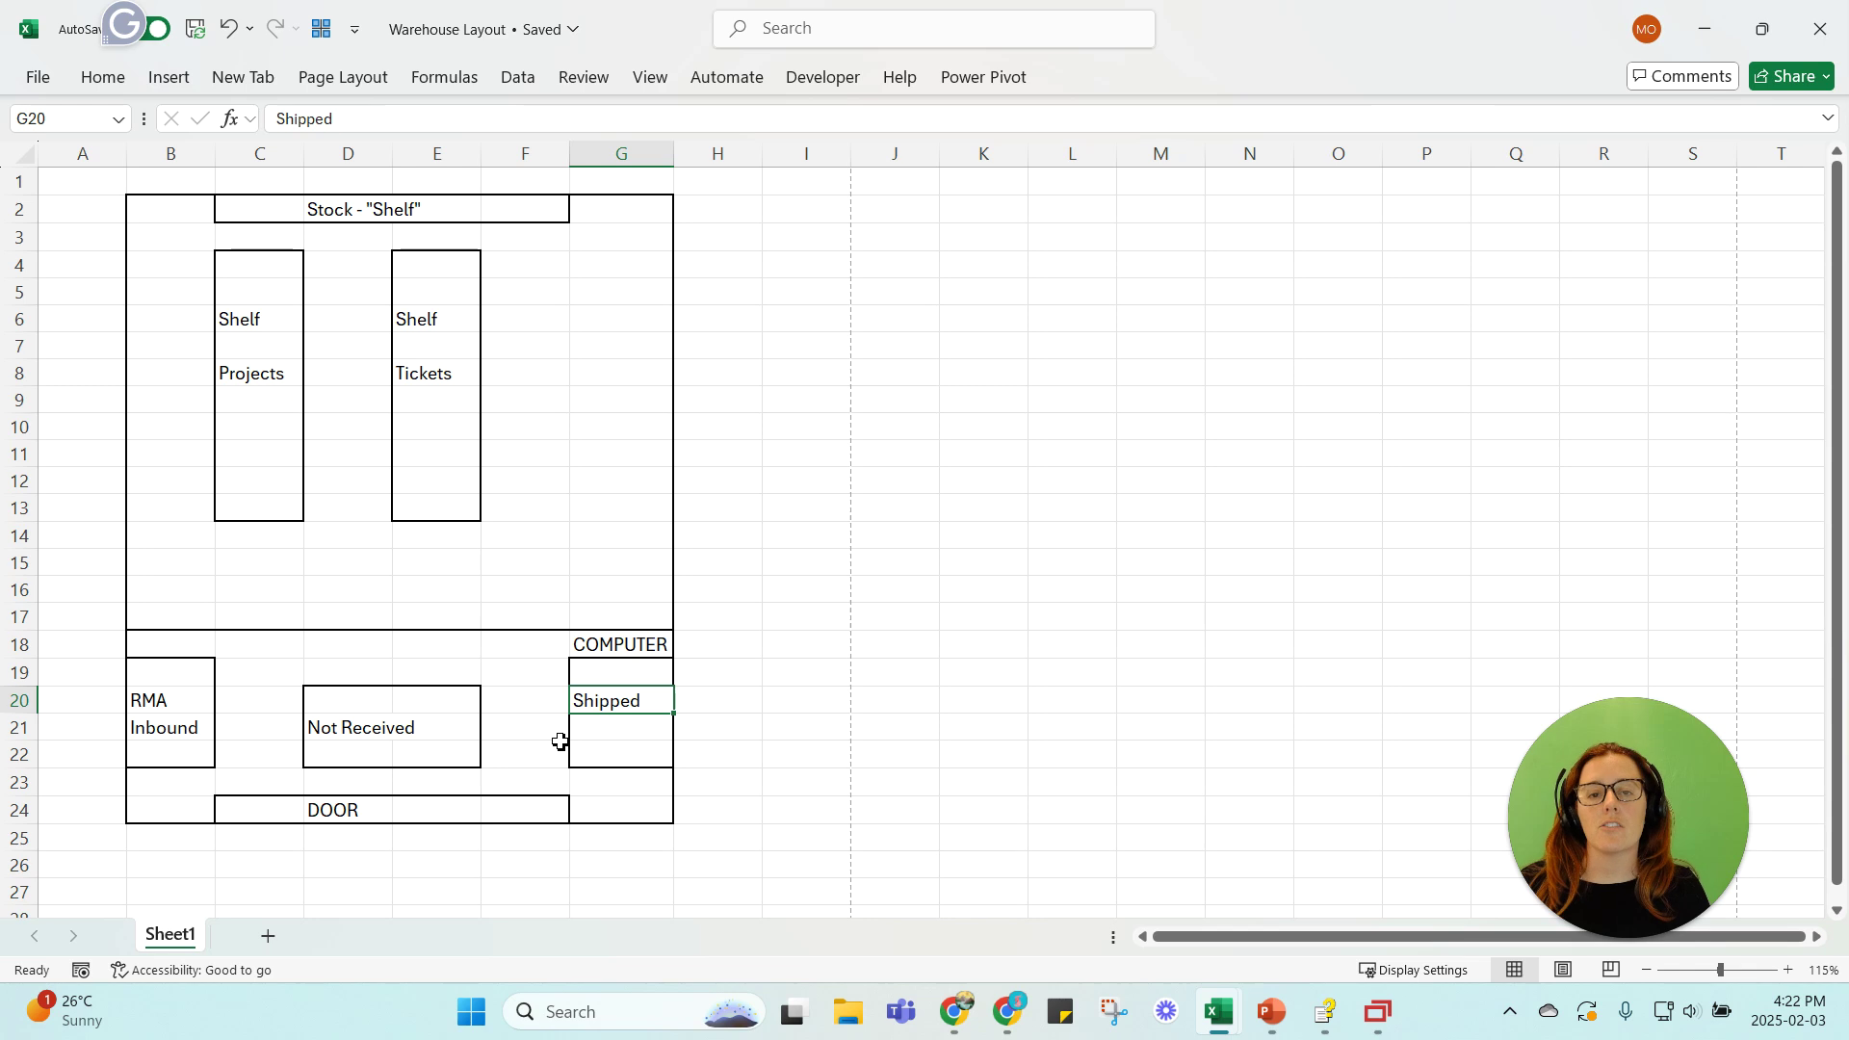
left_click(644, 677)
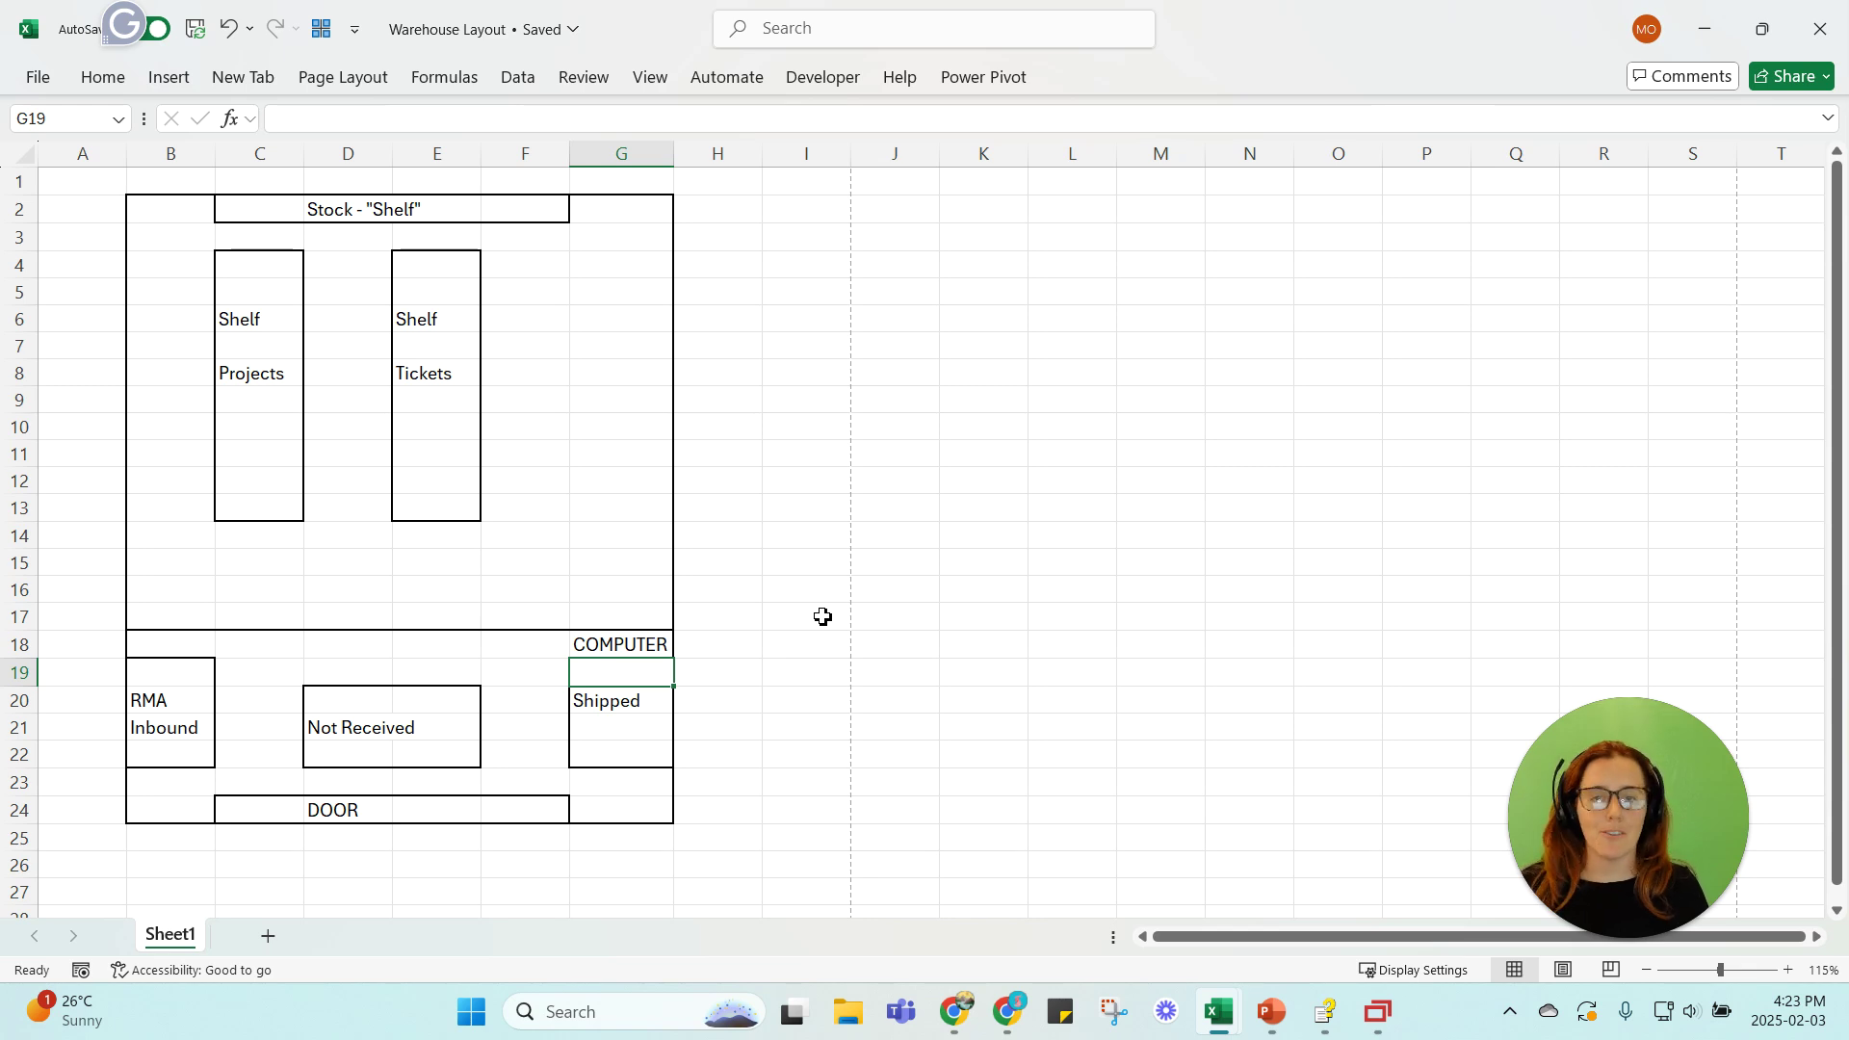
left_click(648, 644)
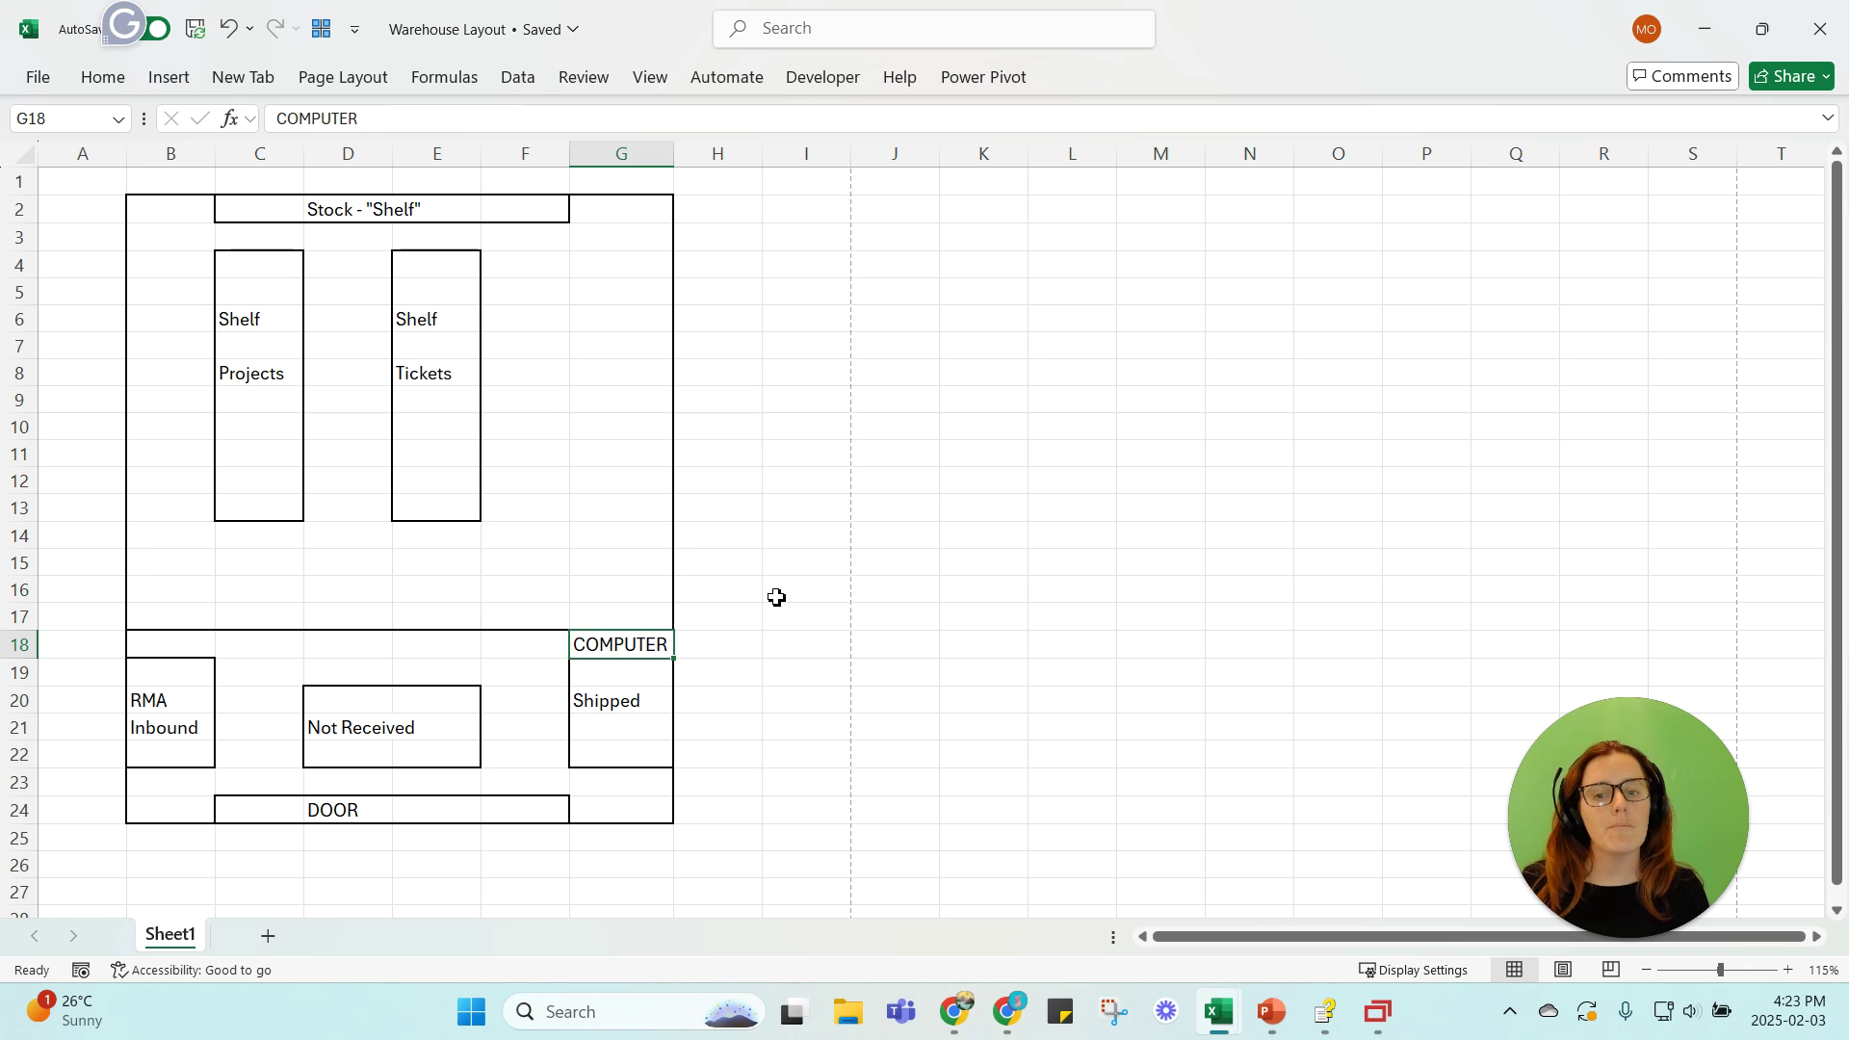
left_click(645, 673)
left_click_drag(642, 673, 641, 756)
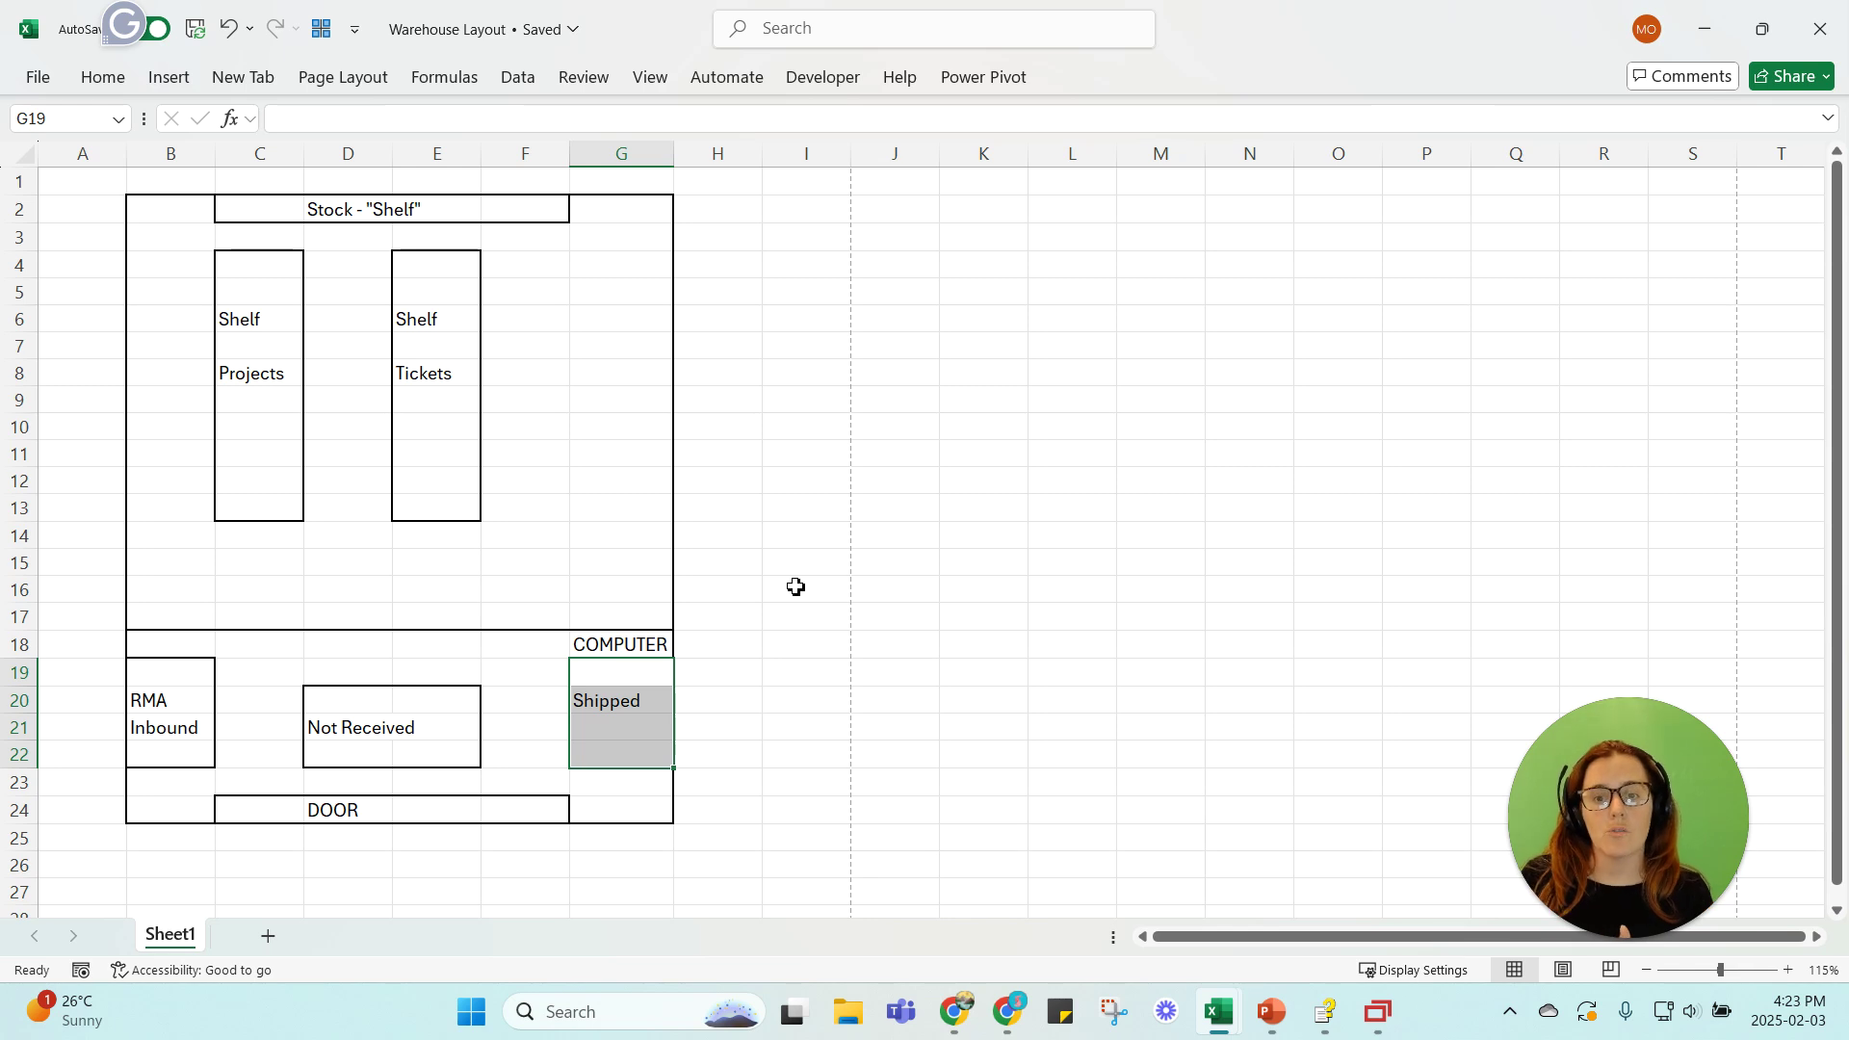
left_click(635, 674)
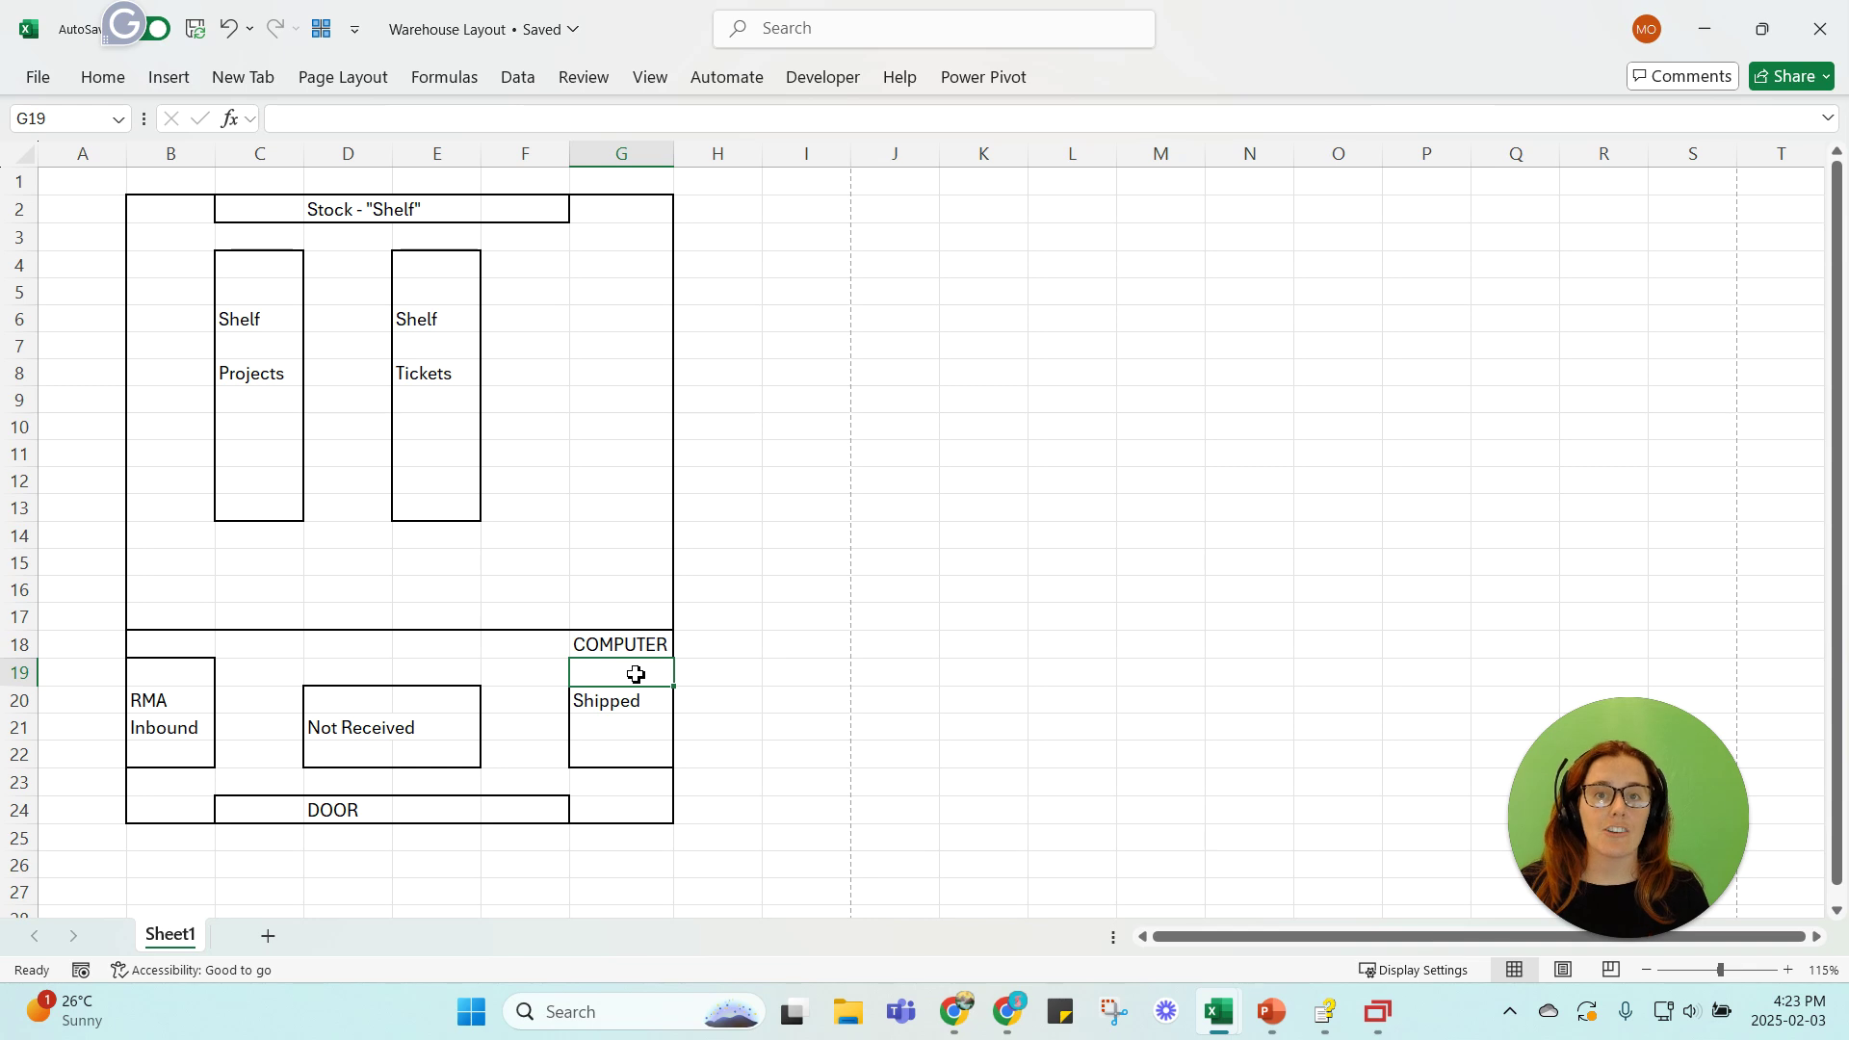